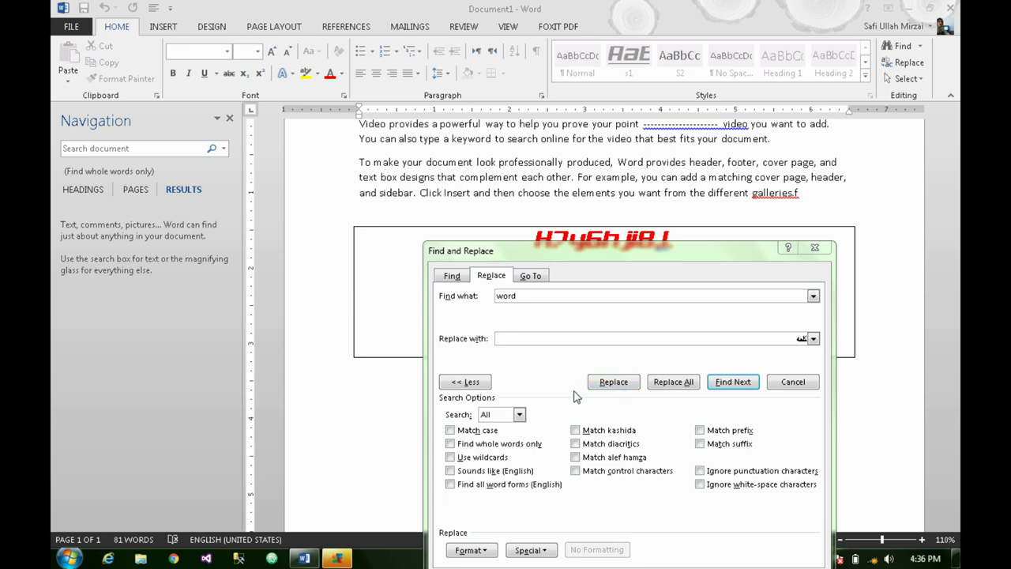
Step: Replace both occurrences of 'word' with کلمه, confirm none remain, and close Find and Replace
key(Tab)
click(462, 280)
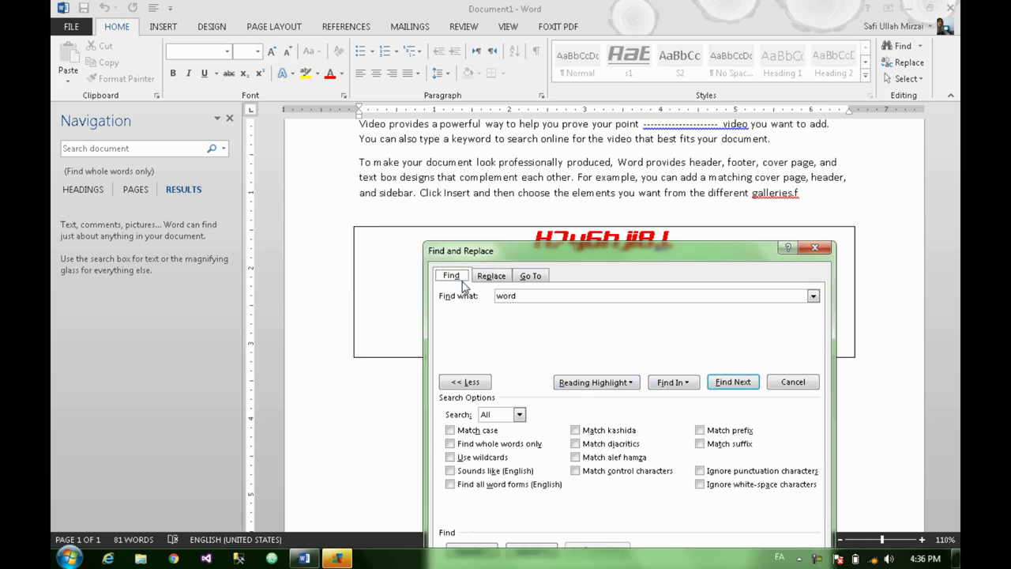
click(495, 277)
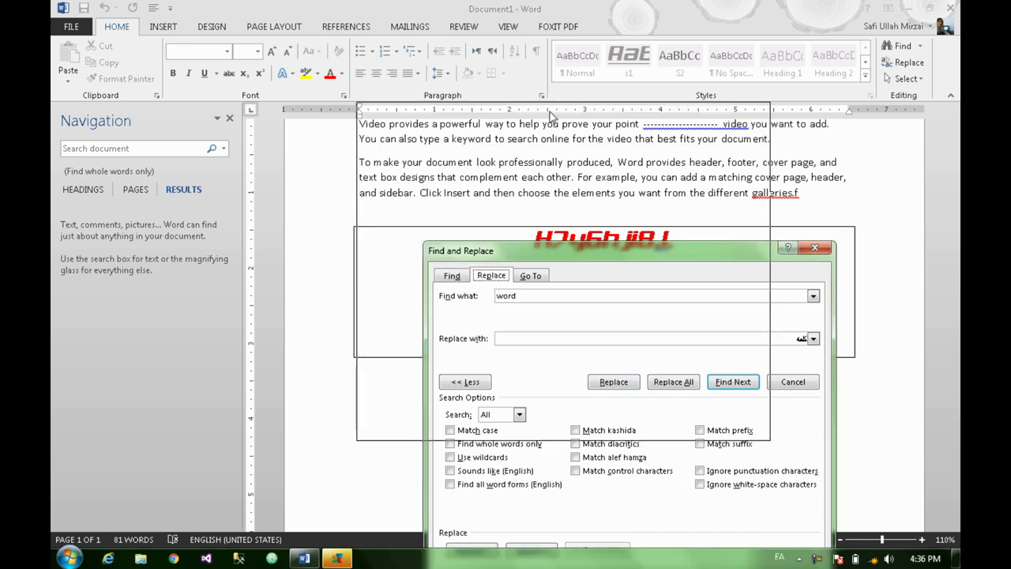
drag(617, 255, 550, 116)
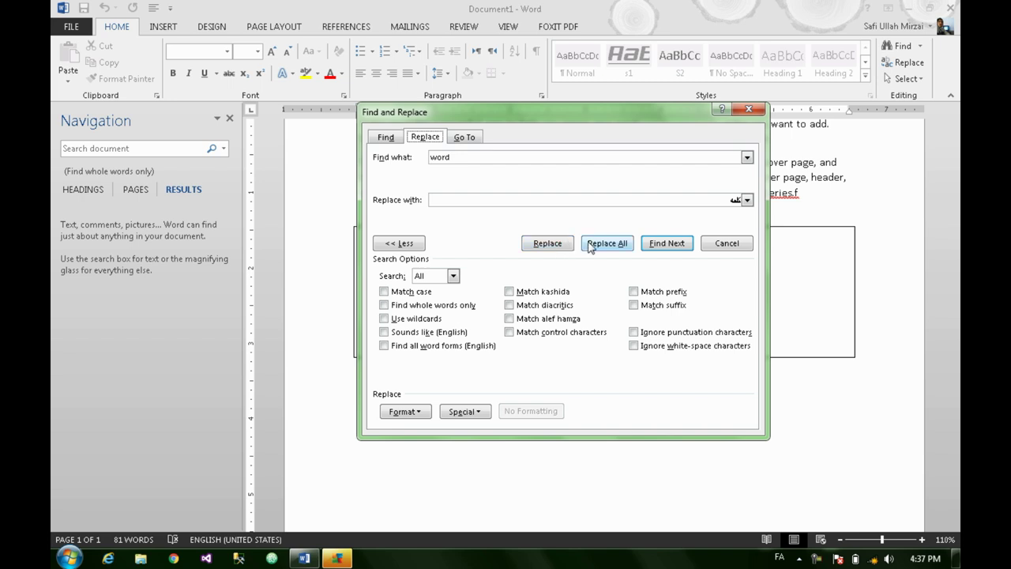
click(590, 246)
click(512, 320)
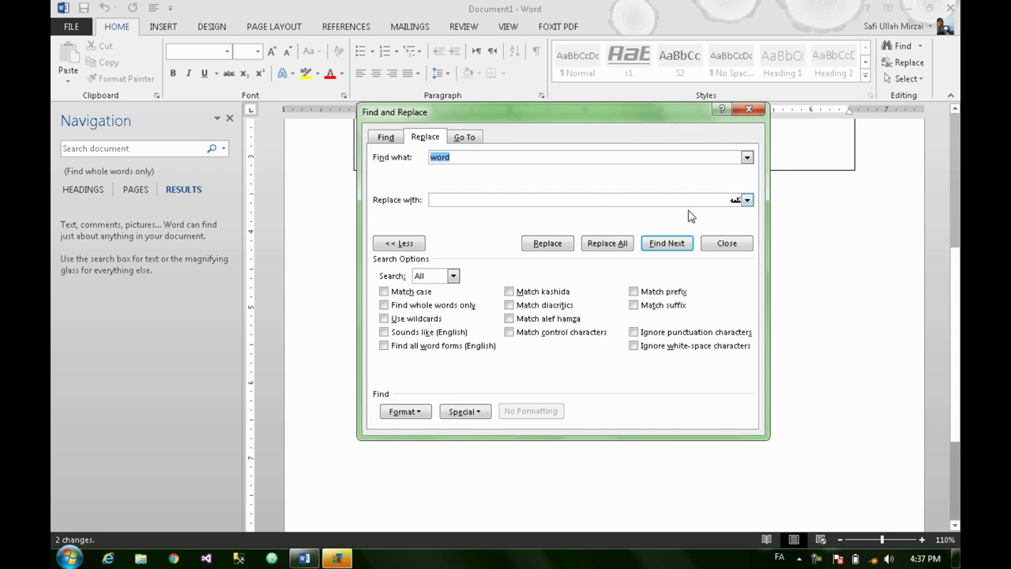
click(666, 243)
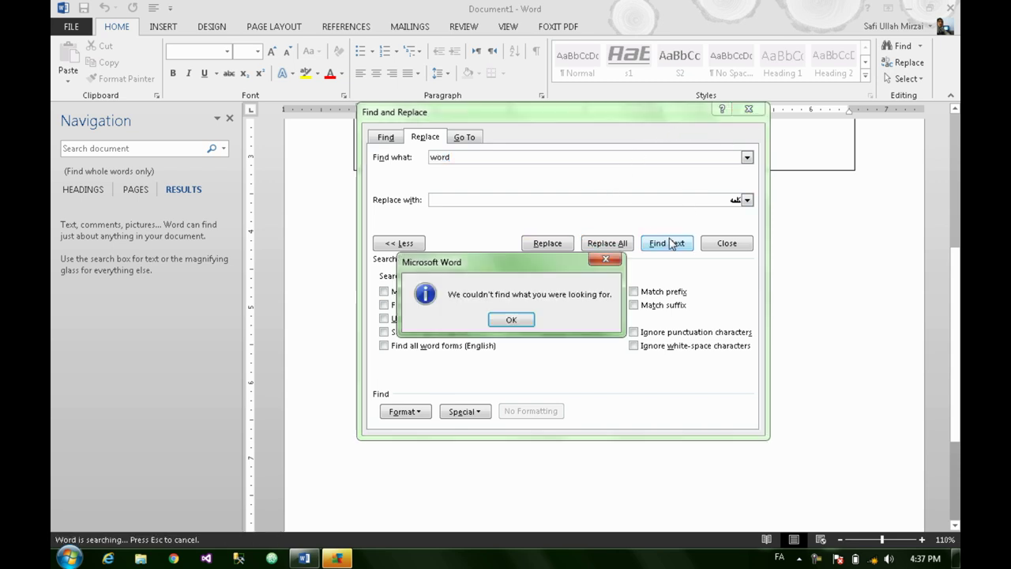
click(521, 321)
click(744, 110)
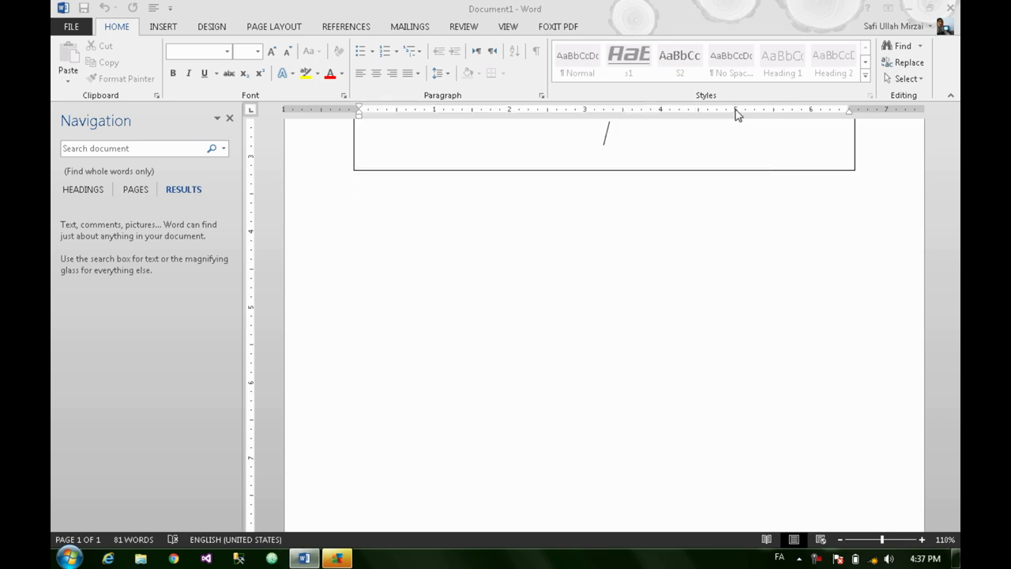
Step: Hide the Navigation pane
scroll(649, 283, up, 4)
scroll(650, 283, up, 15)
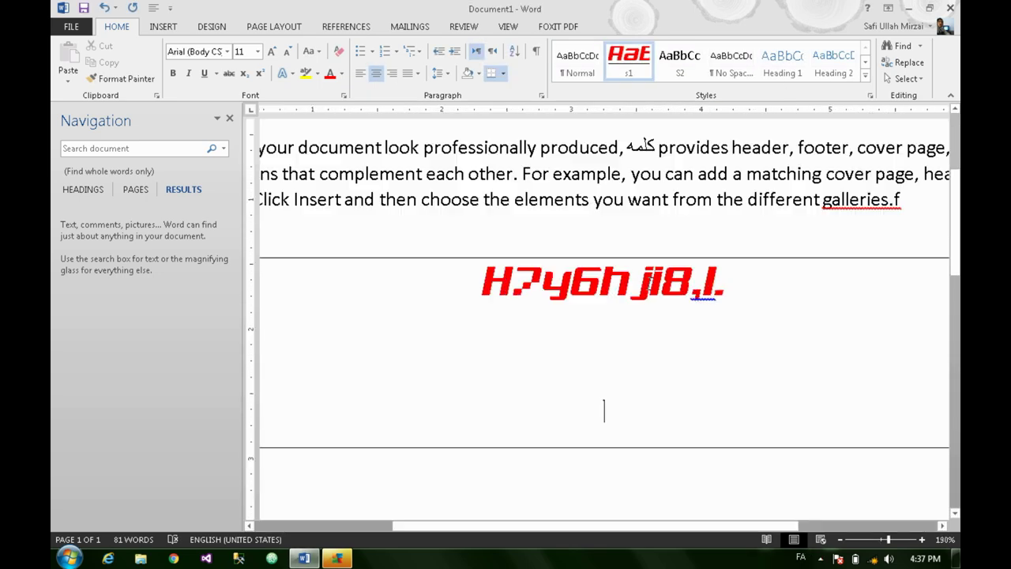
scroll(651, 284, up, 3)
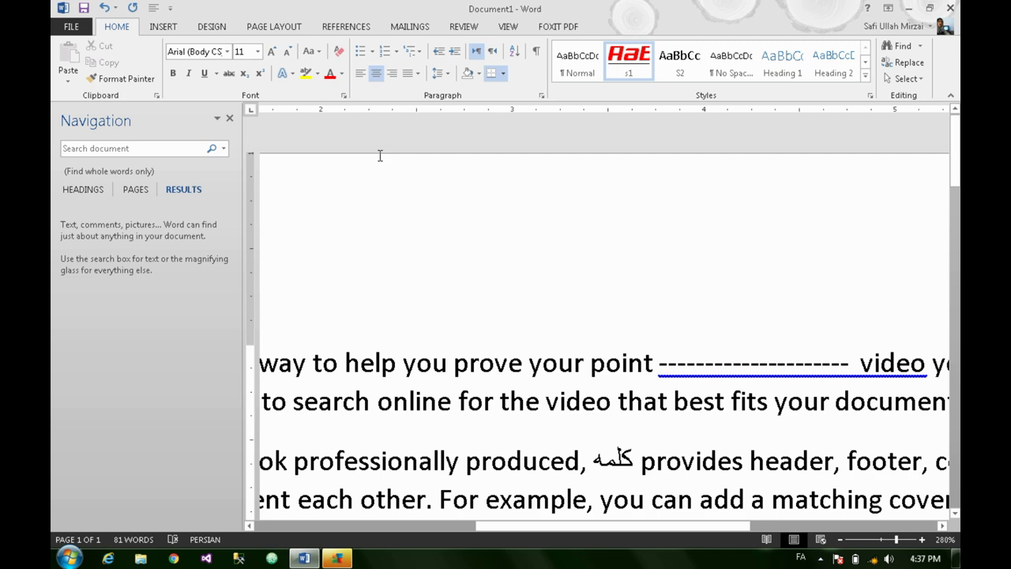
click(229, 118)
Step: Inspect the replaced کلمه words in the paragraphs, then bring back Find and Replace
scroll(620, 306, down, 3)
scroll(658, 334, up, 3)
double_click(742, 457)
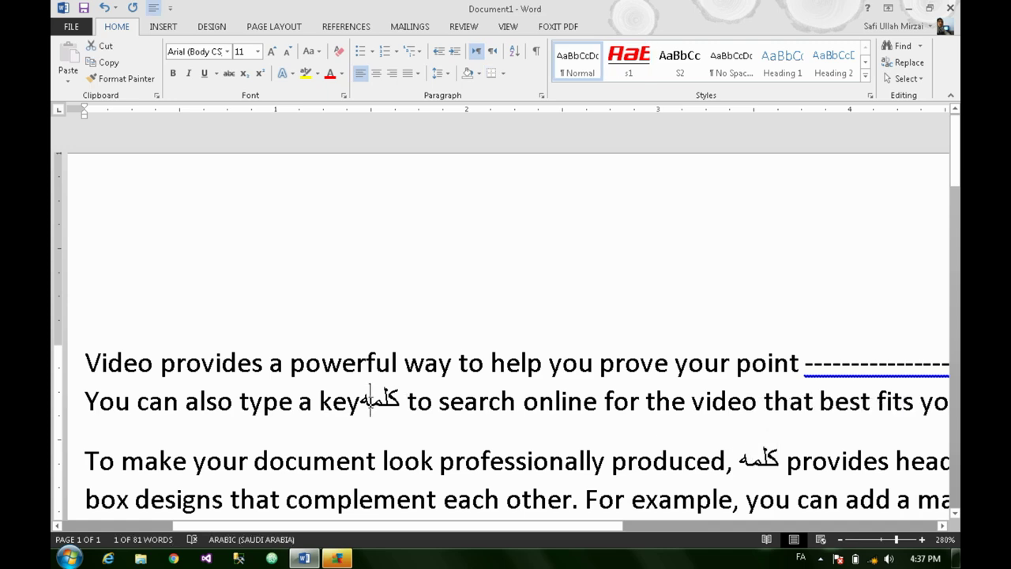
drag(371, 399, 387, 399)
scroll(642, 433, down, 3)
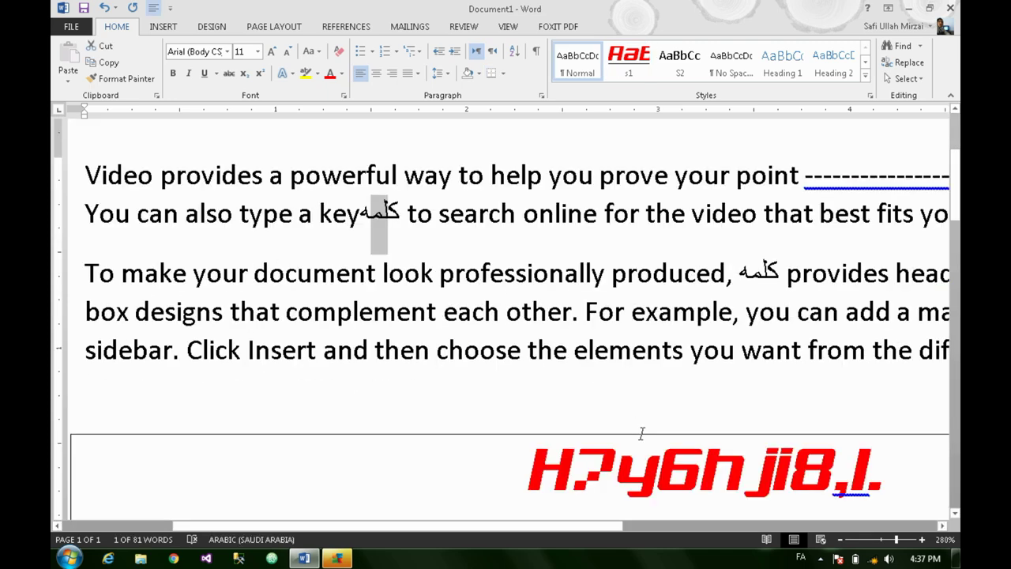
drag(542, 525, 695, 525)
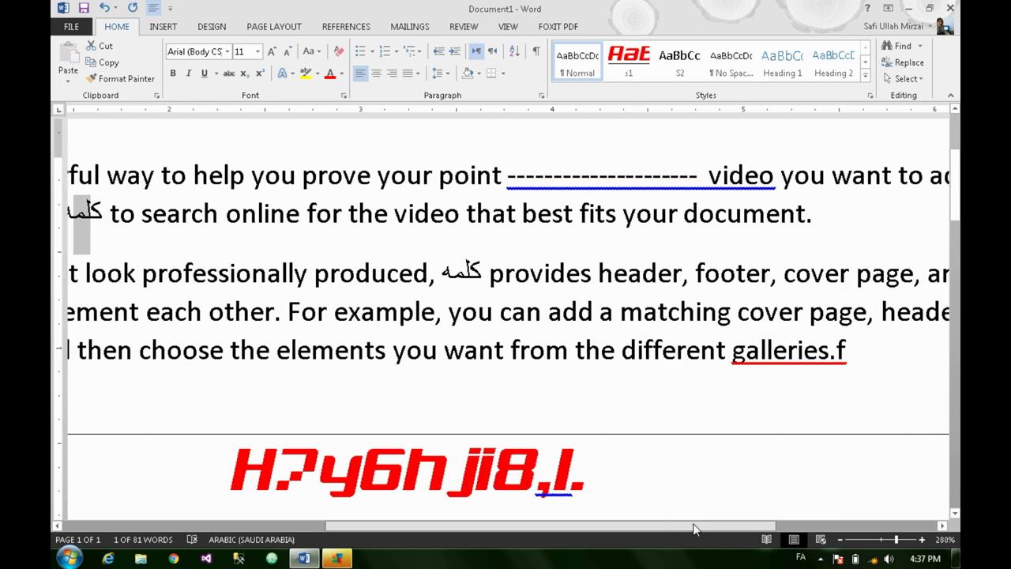
mouse_move(573, 525)
mouse_down()
mouse_move(584, 525)
mouse_move(411, 490)
mouse_up()
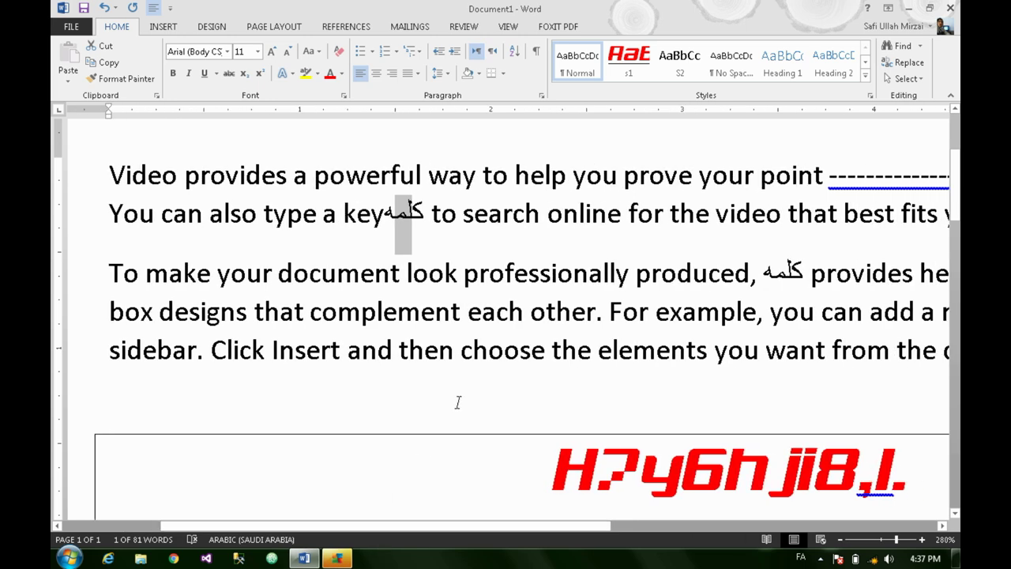
ctrl+scroll(469, 368, down, 6)
ctrl+scroll(467, 369, down, 1)
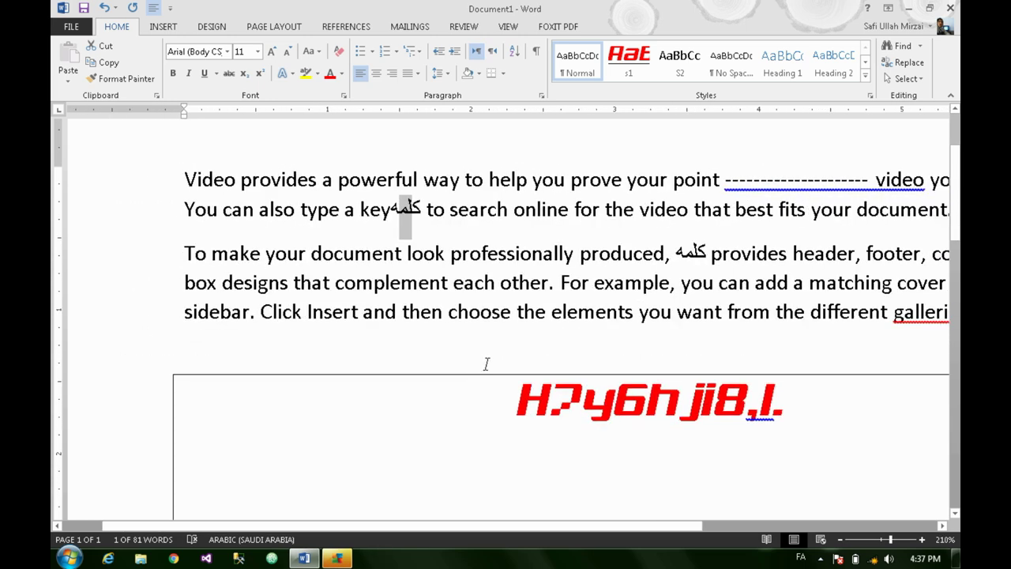
click(905, 63)
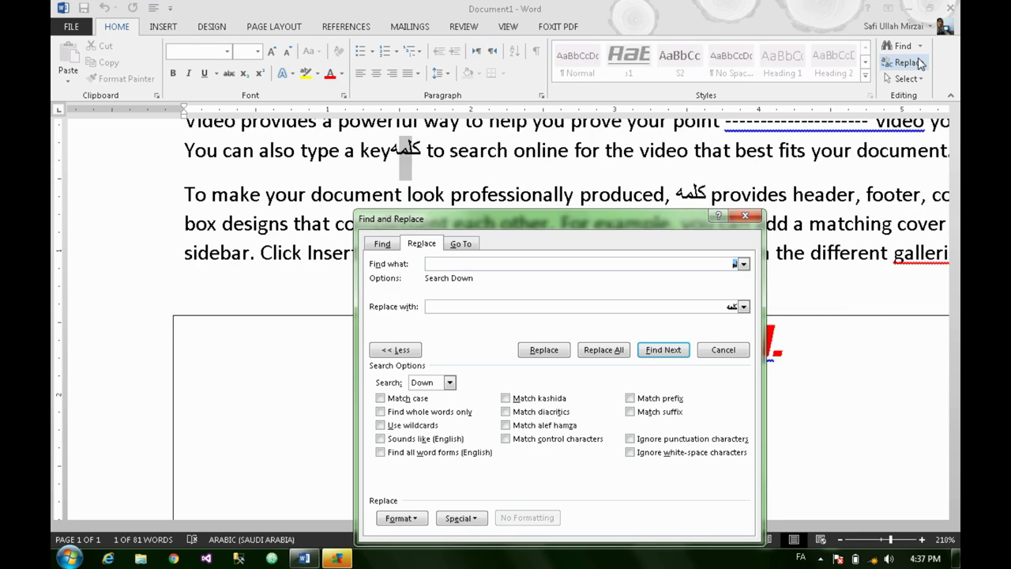
Step: Browse the Go To targets: Section, Page, Line, Bookmark, Comment, Footnote, Endnote, Field, Table, Graphic
click(474, 244)
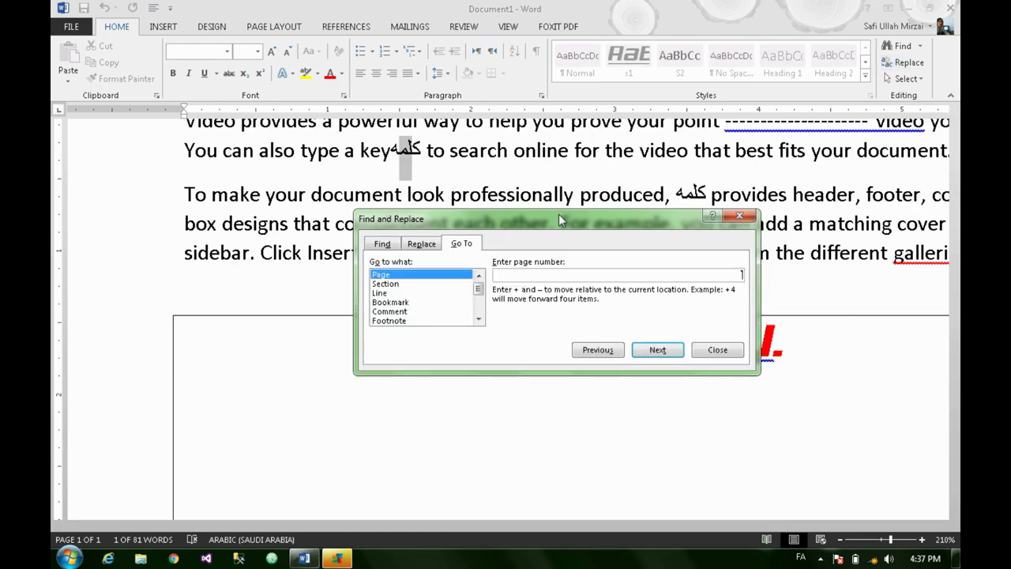
click(414, 216)
click(401, 207)
click(401, 217)
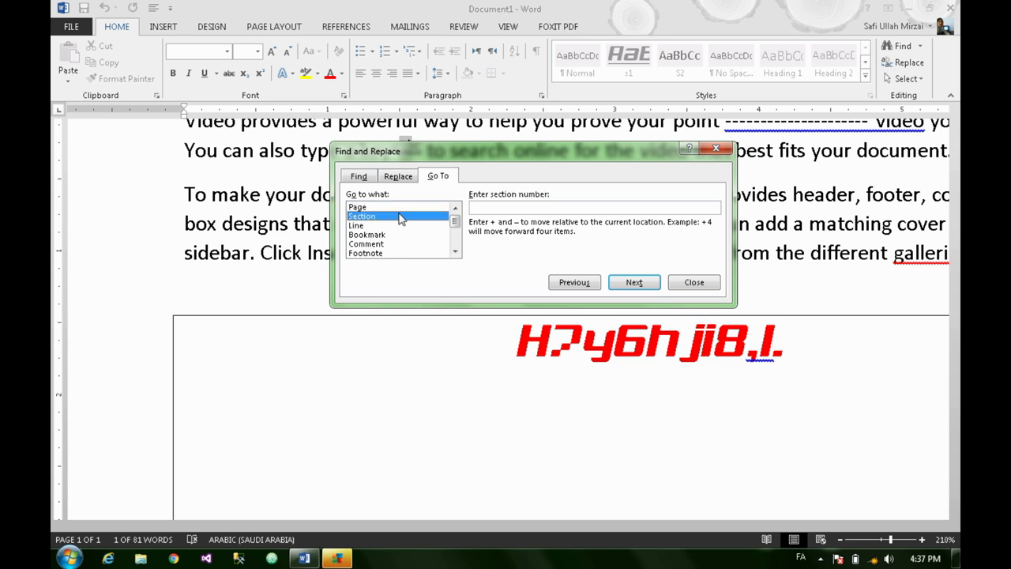
click(390, 225)
click(397, 235)
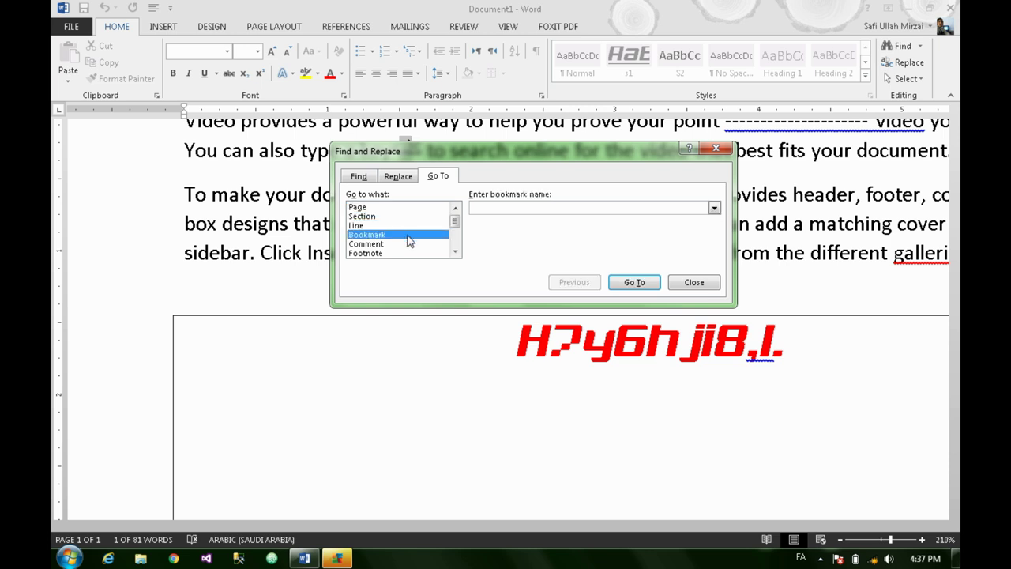
click(401, 244)
click(382, 254)
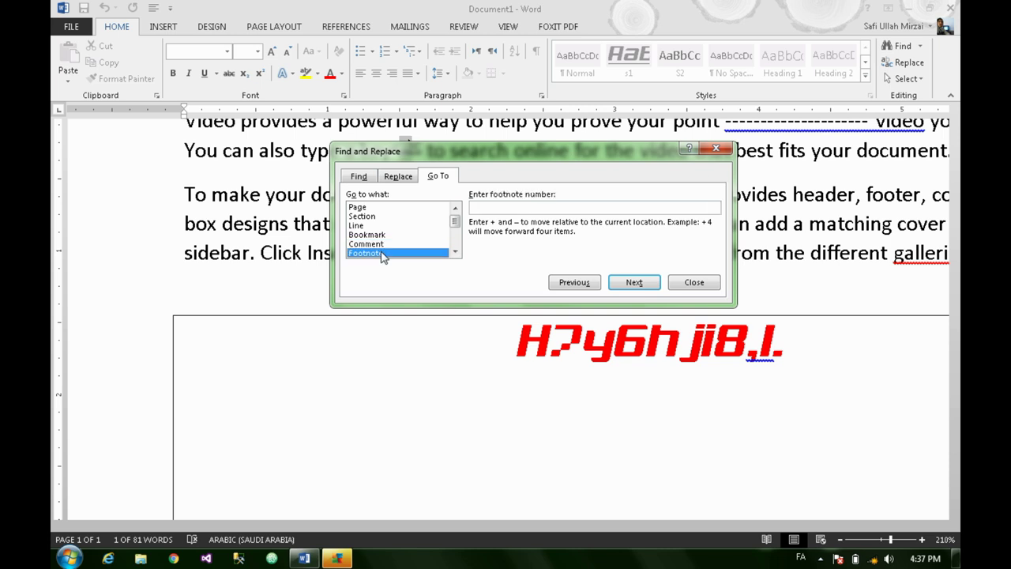
scroll(393, 239, down, 1)
click(392, 235)
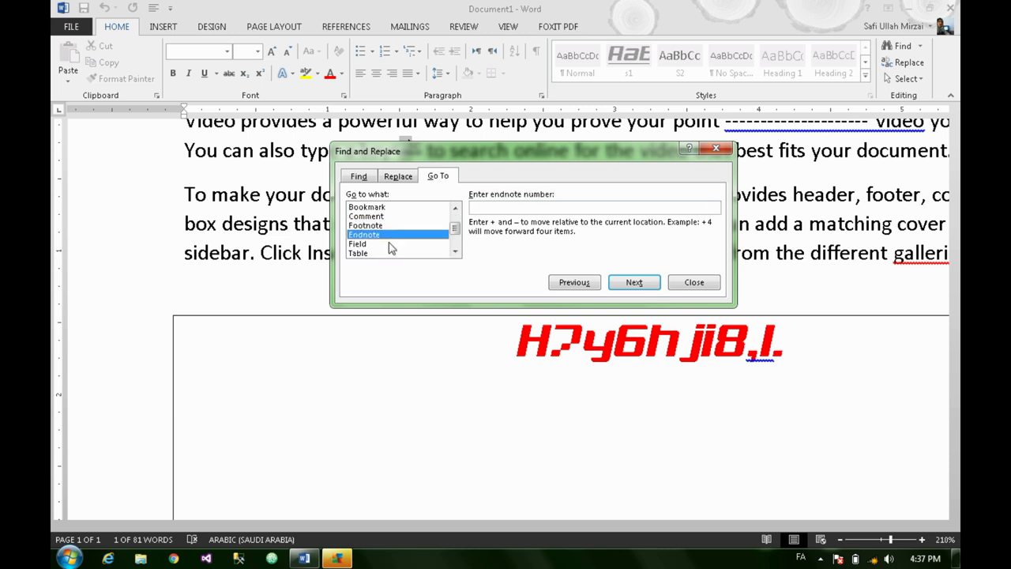
click(387, 243)
click(383, 253)
scroll(384, 251, down, 1)
click(397, 235)
scroll(398, 239, down, 1)
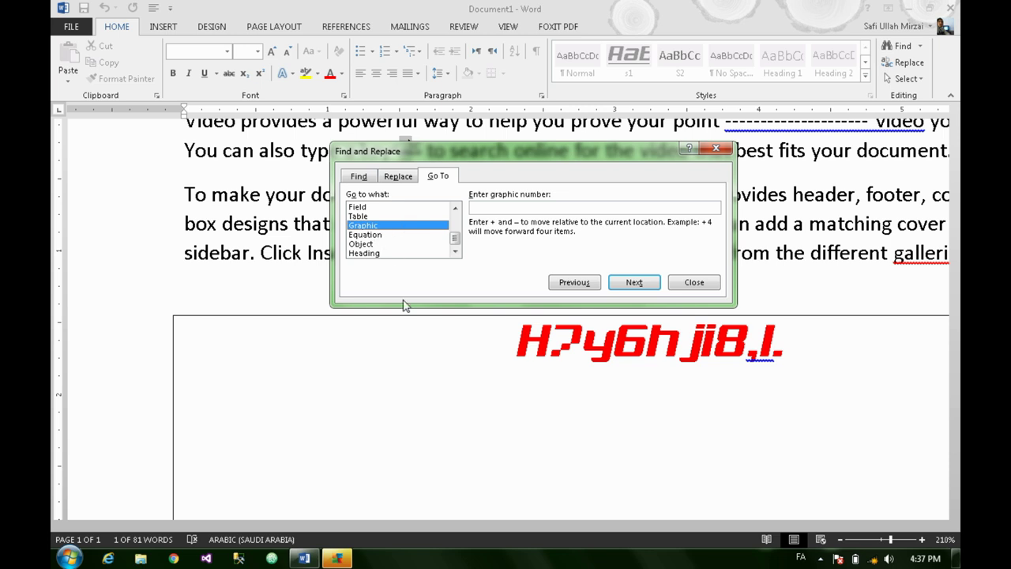
scroll(417, 259, up, 3)
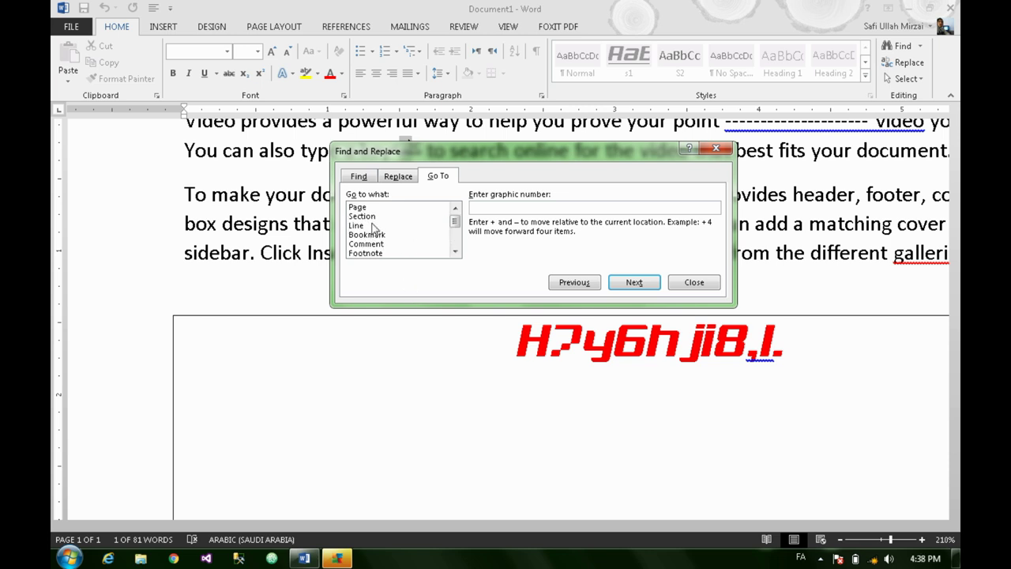
Step: Go to line 10 of the document
click(375, 226)
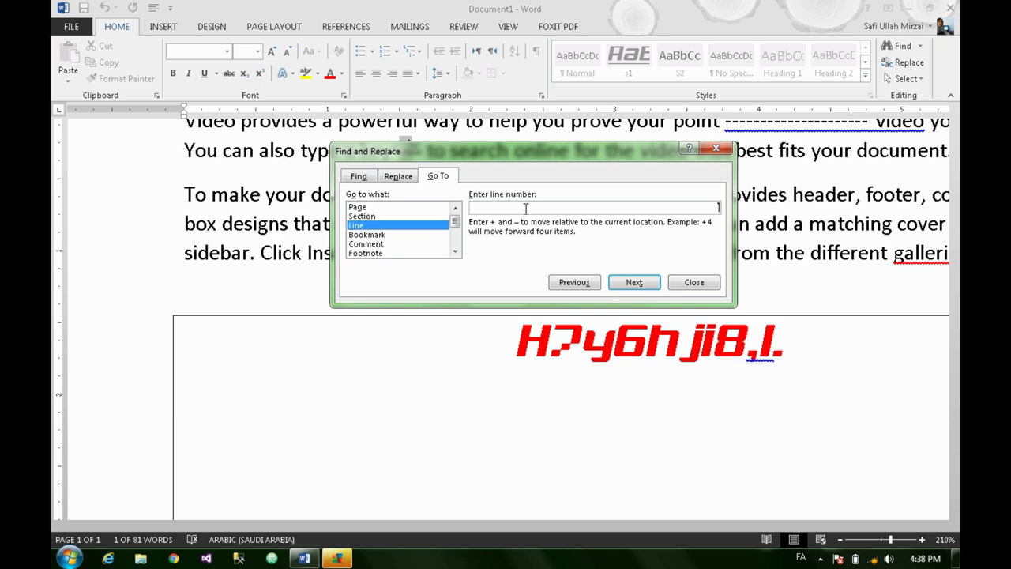
text(10)
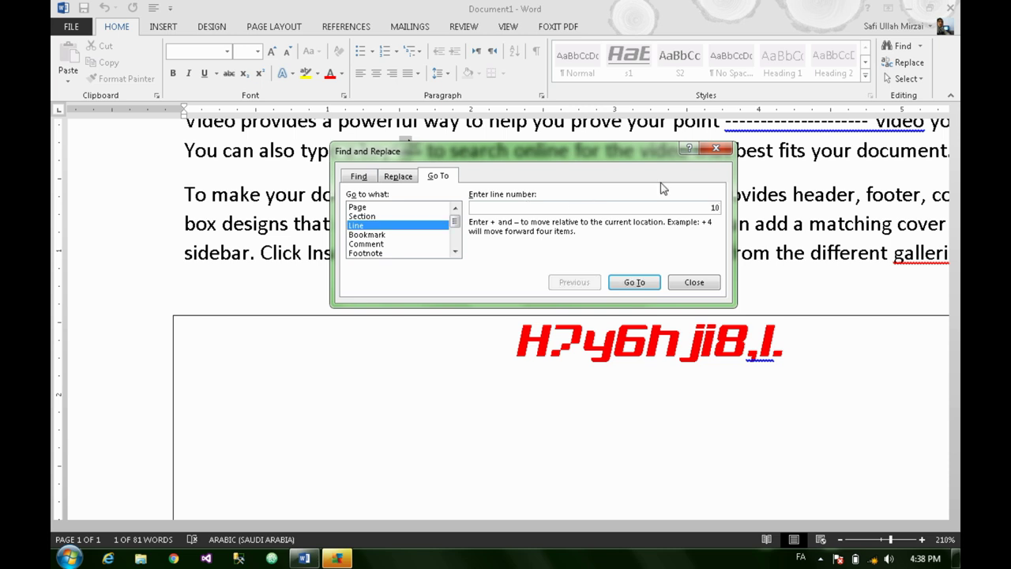
click(634, 282)
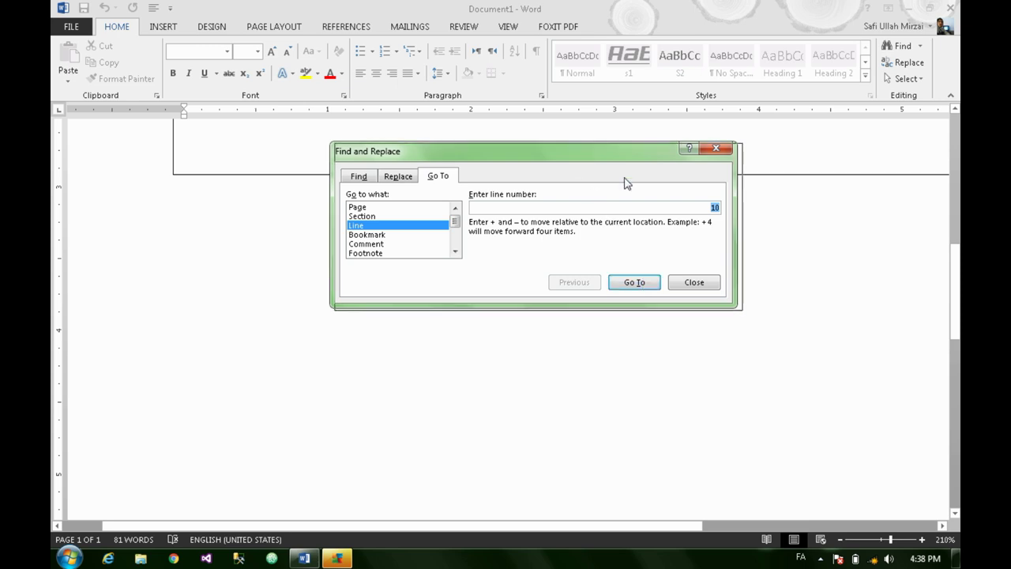
Step: Move the Go To dialog aside, jump to line 10, then to line 2
drag(579, 163, 790, 248)
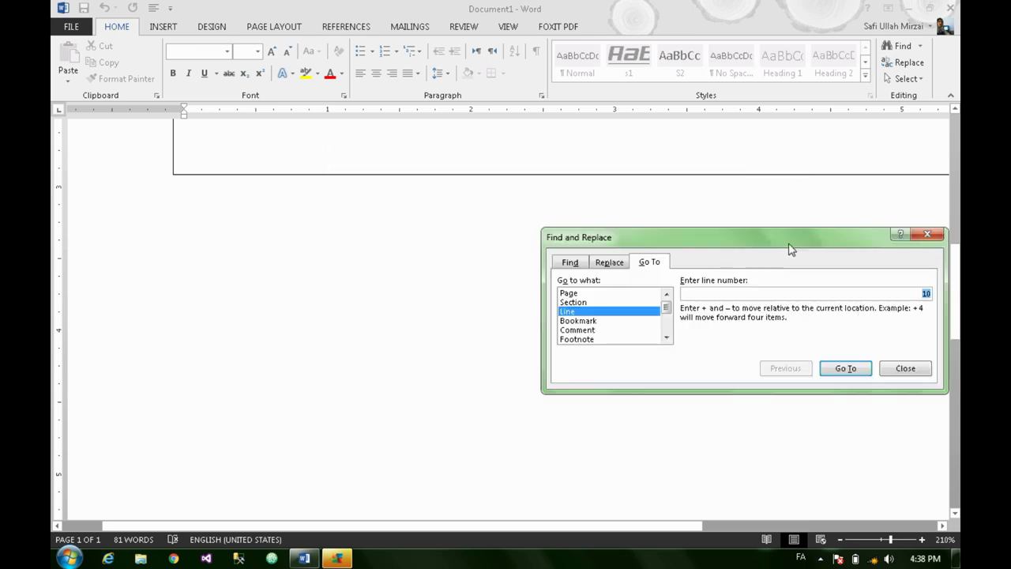
click(337, 197)
scroll(338, 199, down, 2)
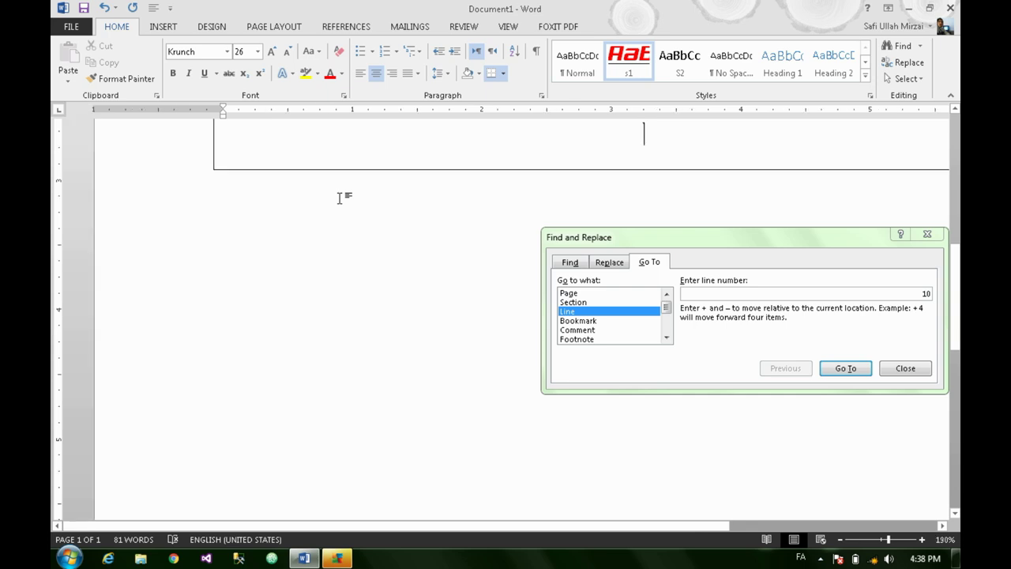
scroll(338, 199, down, 3)
scroll(336, 202, down, 9)
scroll(336, 205, up, 3)
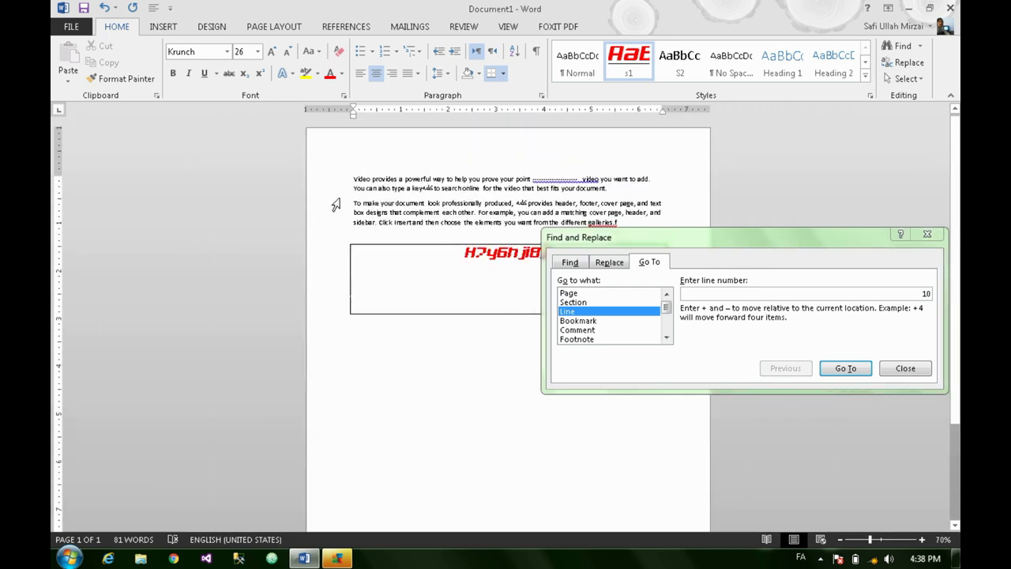
click(845, 369)
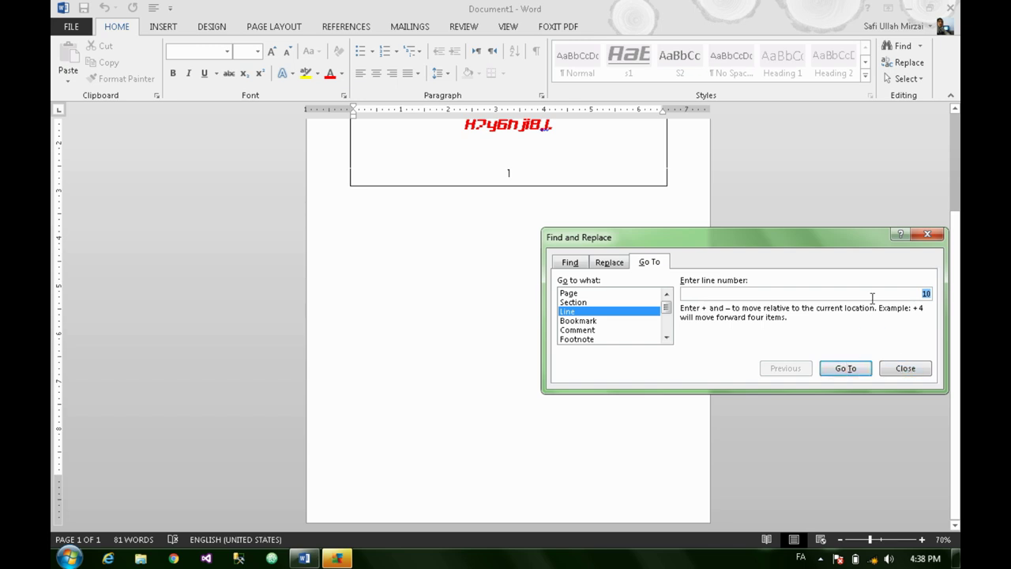
text(2)
click(846, 368)
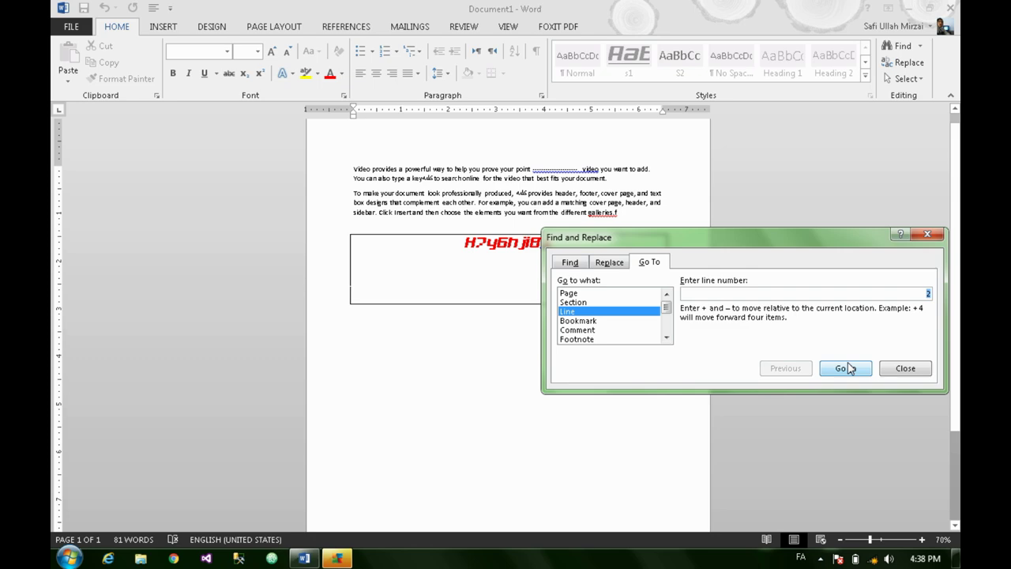
Step: Scroll through the document and jump to line 10 again
click(364, 364)
scroll(364, 364, up, 12)
scroll(364, 364, up, 1)
scroll(364, 364, up, 9)
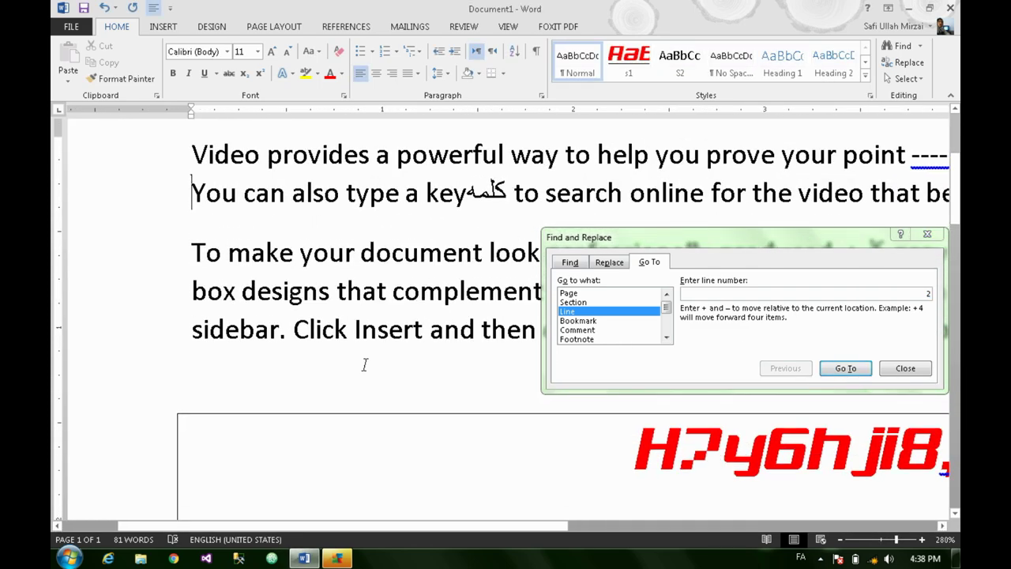
scroll(364, 364, up, 11)
scroll(366, 364, up, 10)
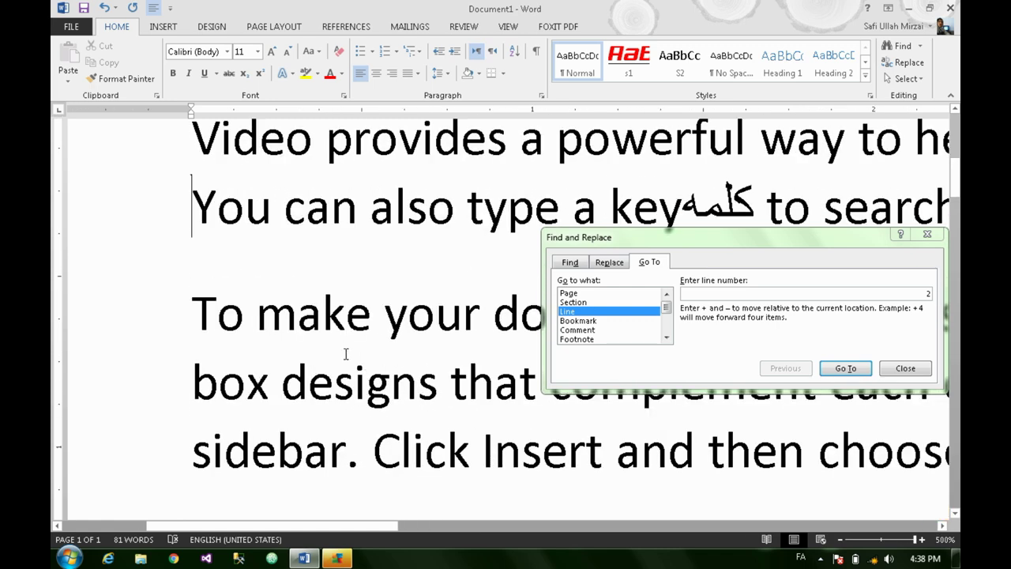
scroll(345, 353, down, 5)
scroll(345, 353, down, 5)
scroll(347, 355, down, 4)
scroll(348, 354, down, 3)
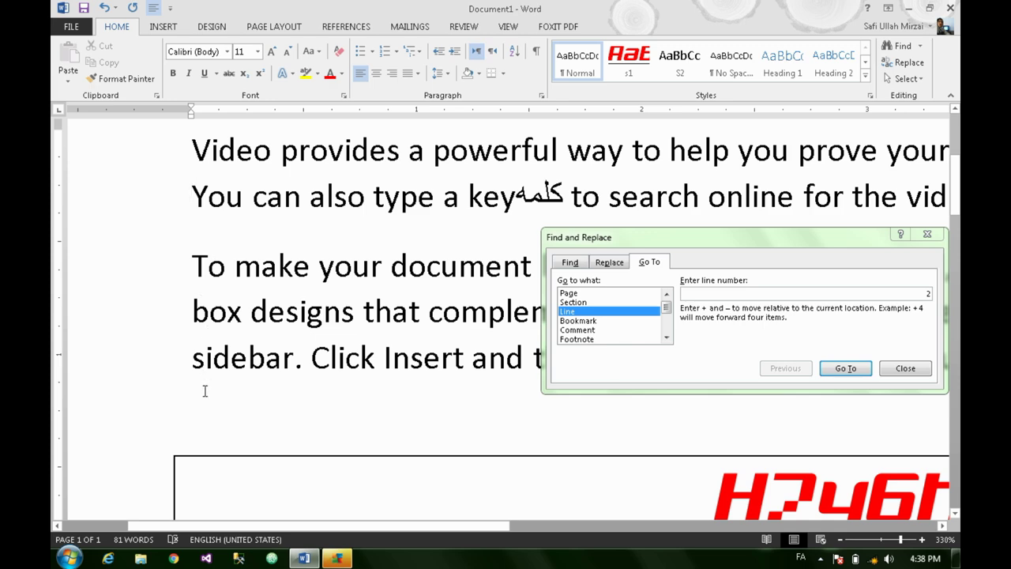
scroll(205, 390, down, 3)
scroll(257, 337, down, 3)
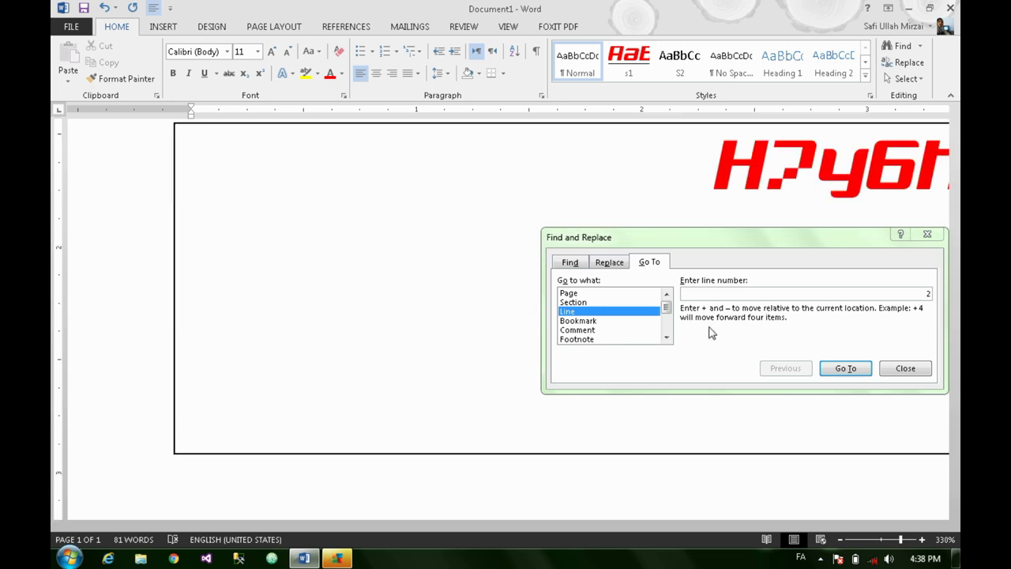
click(754, 296)
text(10)
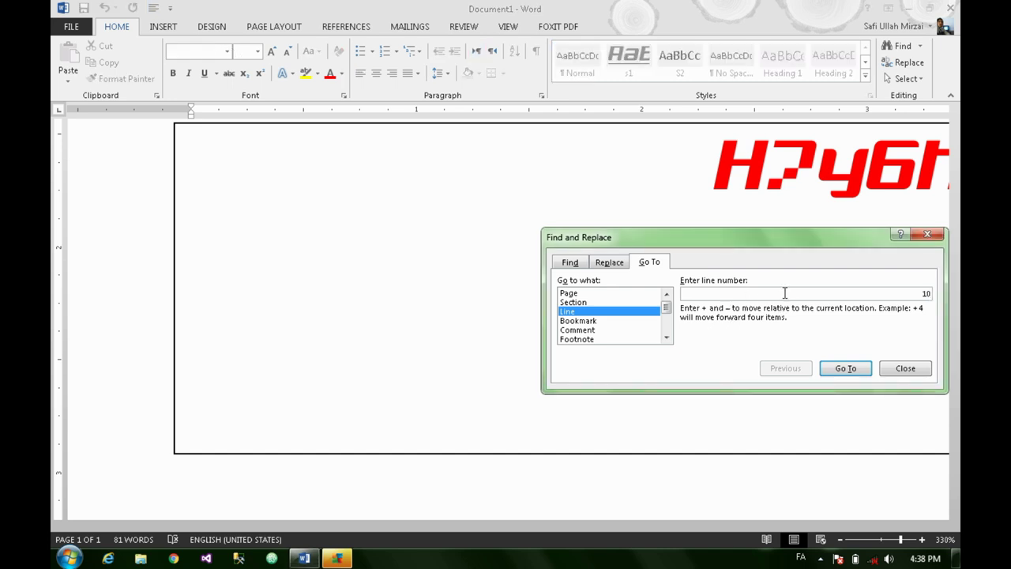
click(855, 373)
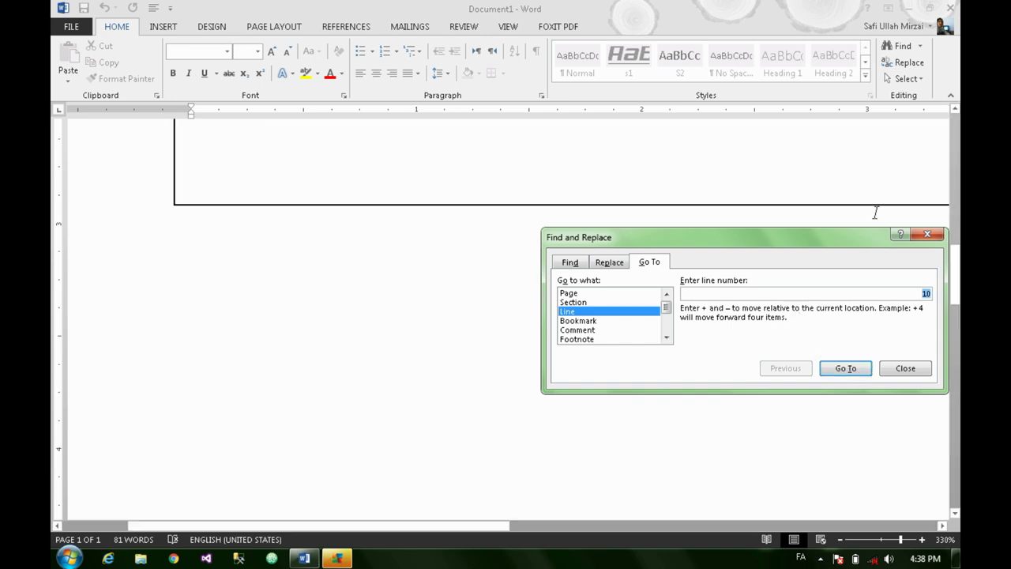
Step: Jump to line 9 in the boxed red text
click(914, 217)
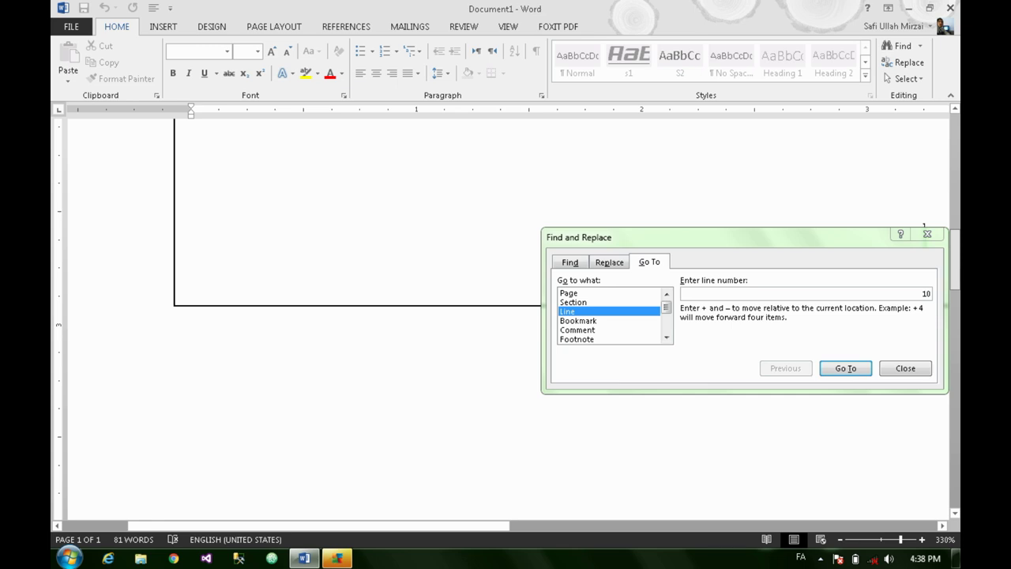
click(900, 292)
text(9)
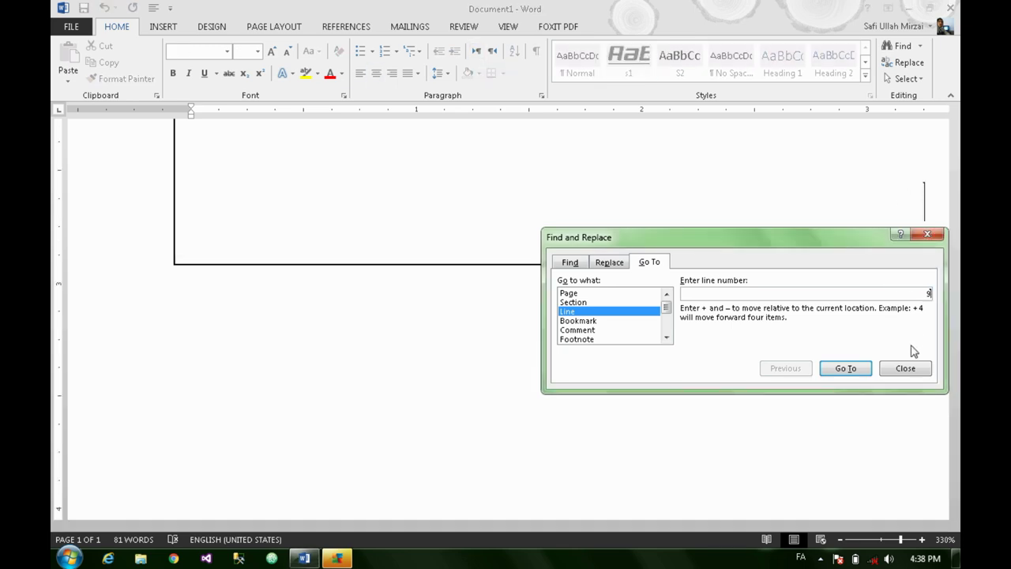
click(848, 368)
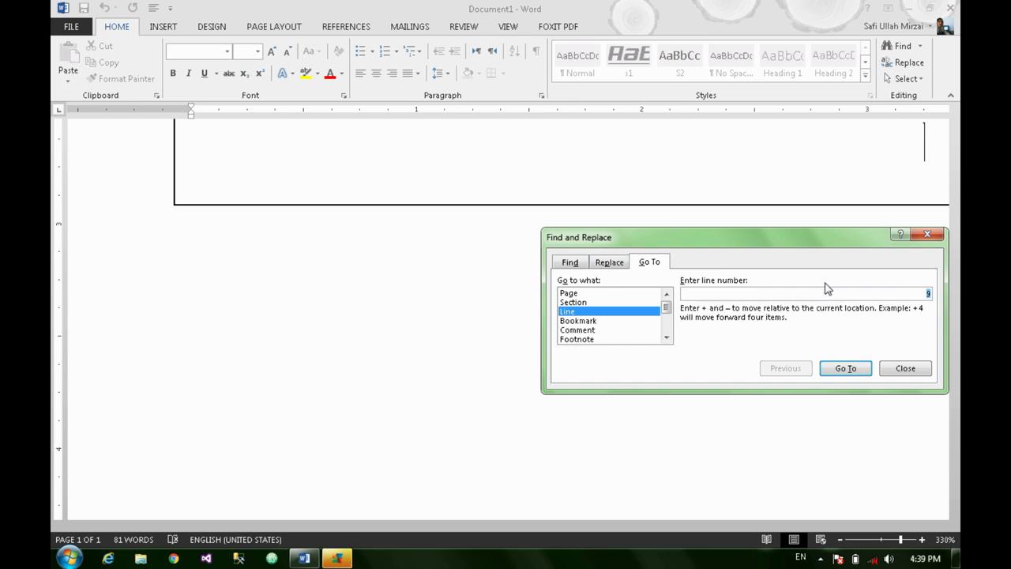
Step: Go to section 1 at the start of the document
click(586, 303)
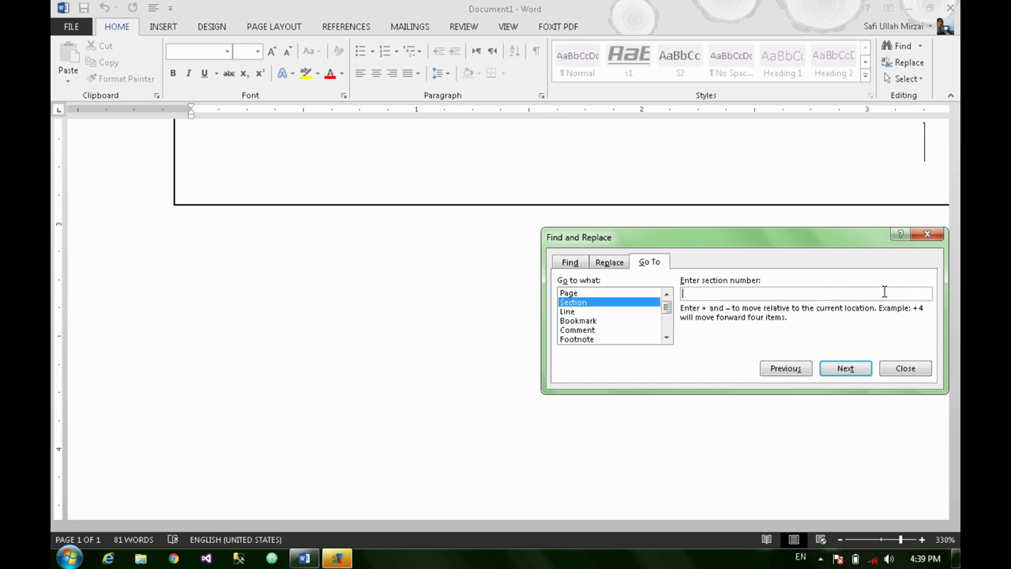
text(1)
click(844, 371)
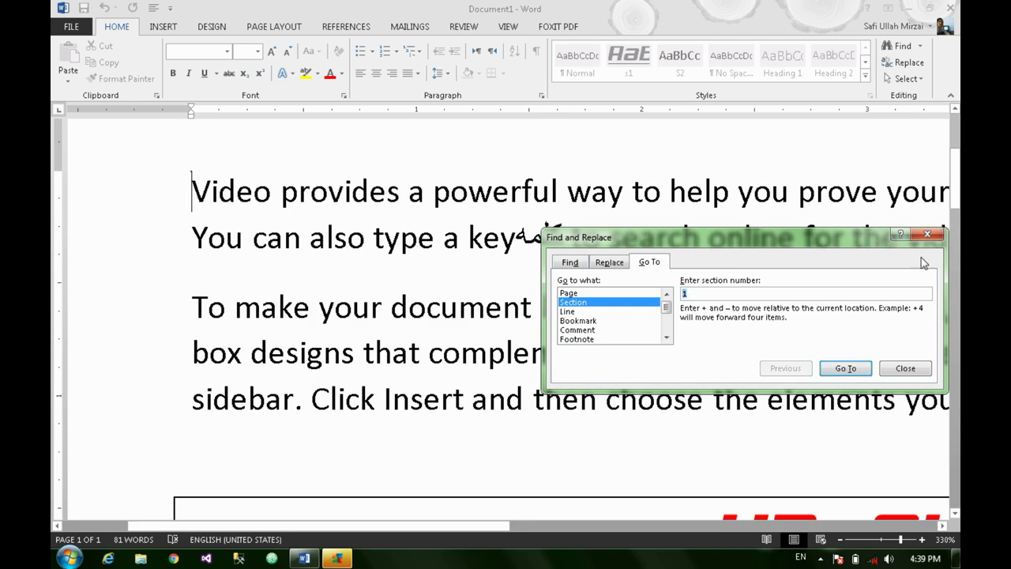
Step: Try the Line, Bookmark, Comment, Footnote, Field and Table targets, accepting the basic colour scheme notice
click(589, 312)
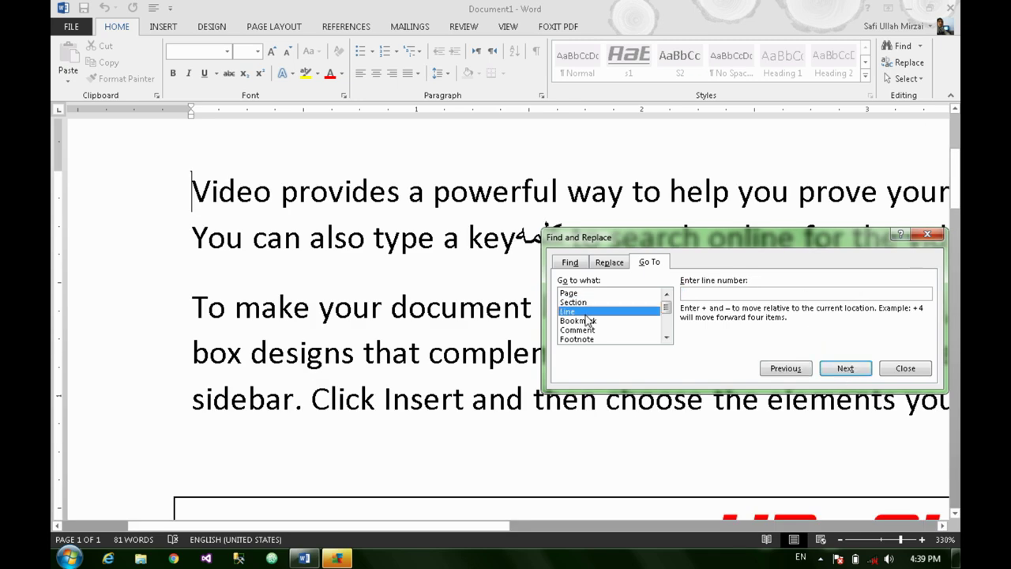
click(594, 320)
click(614, 330)
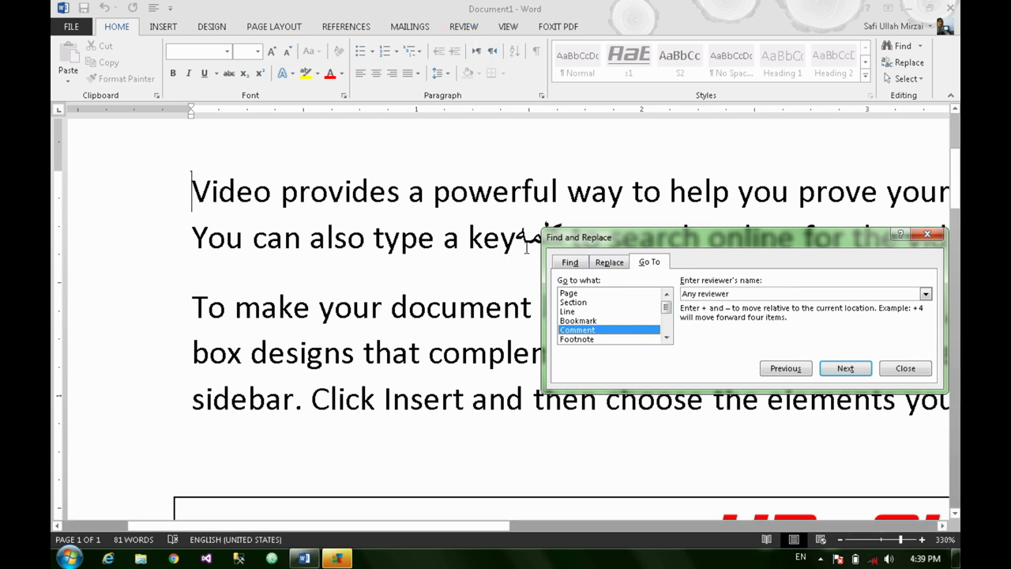
click(610, 339)
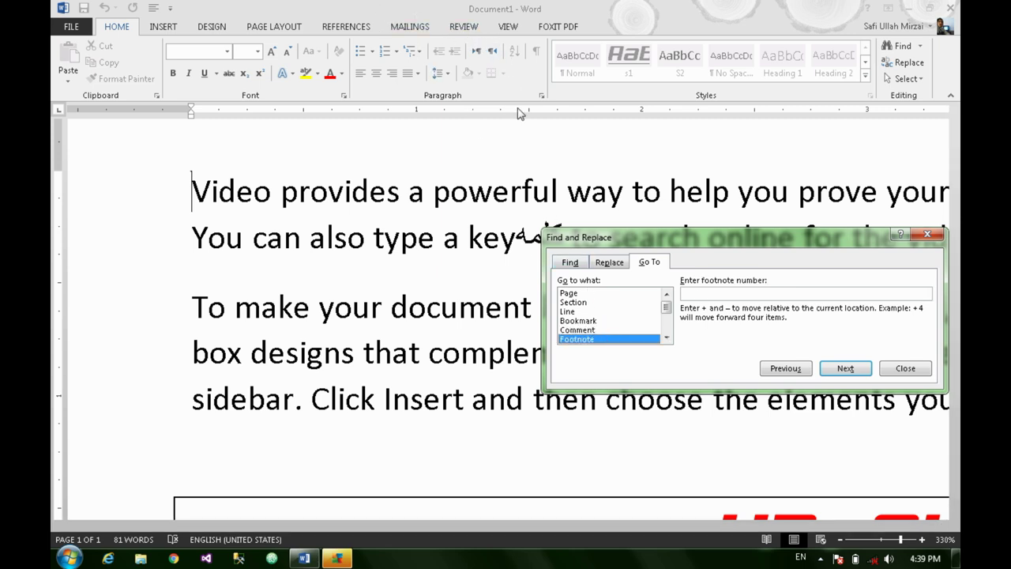
scroll(644, 336, down, 2)
click(596, 293)
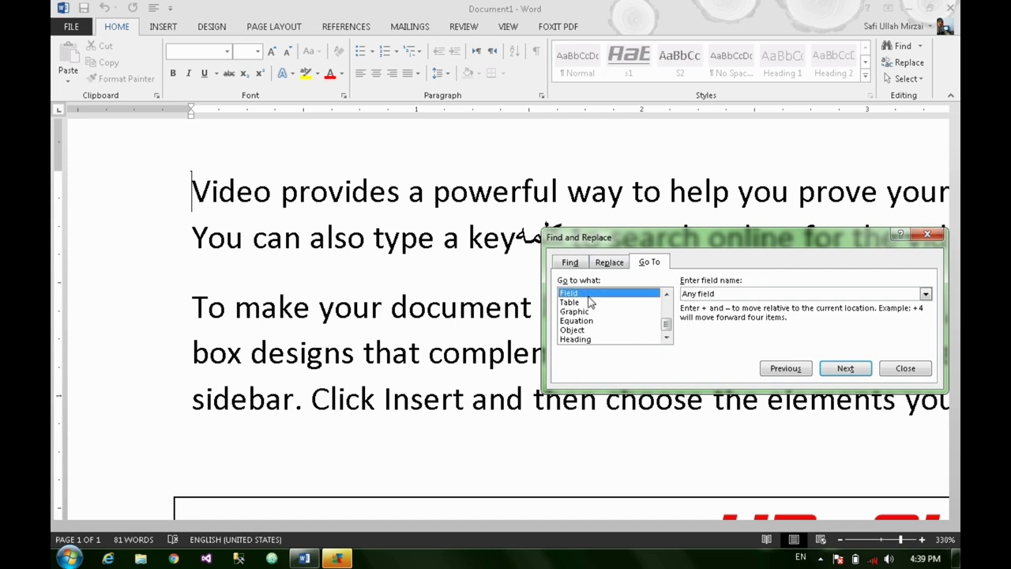
click(596, 303)
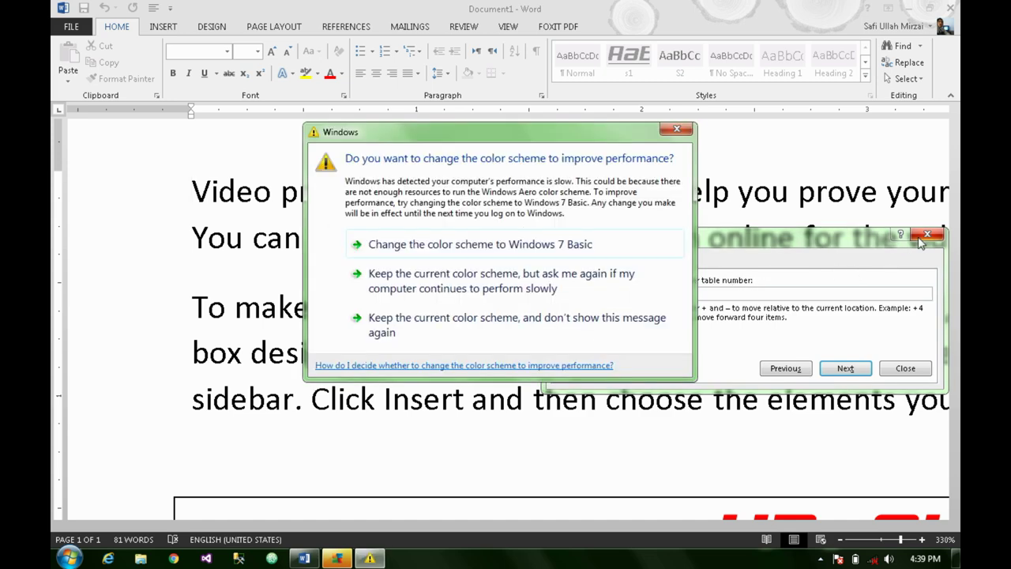
click(544, 251)
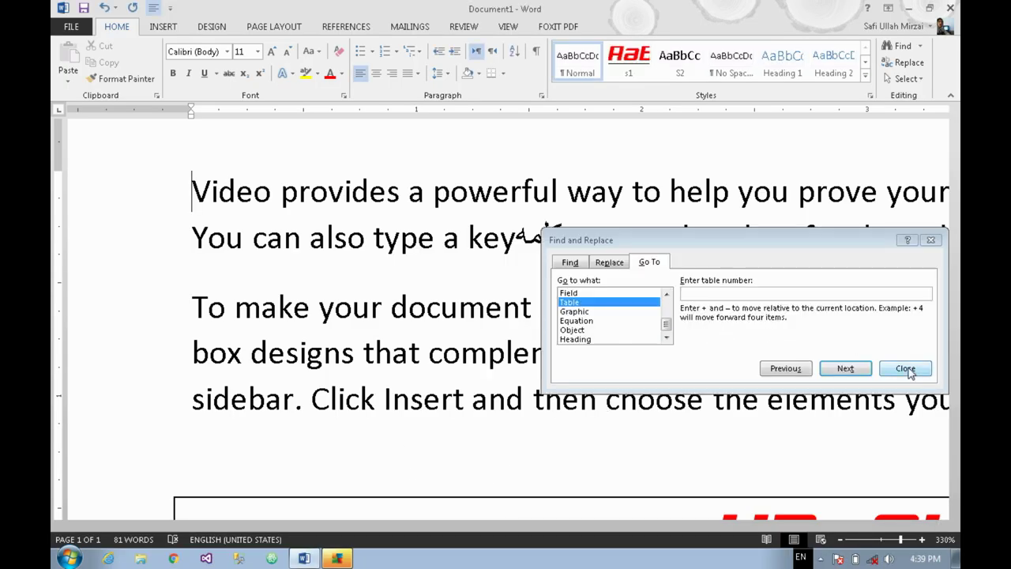
Step: Close Go To, glance at the Find options, and show the Select options list
click(903, 368)
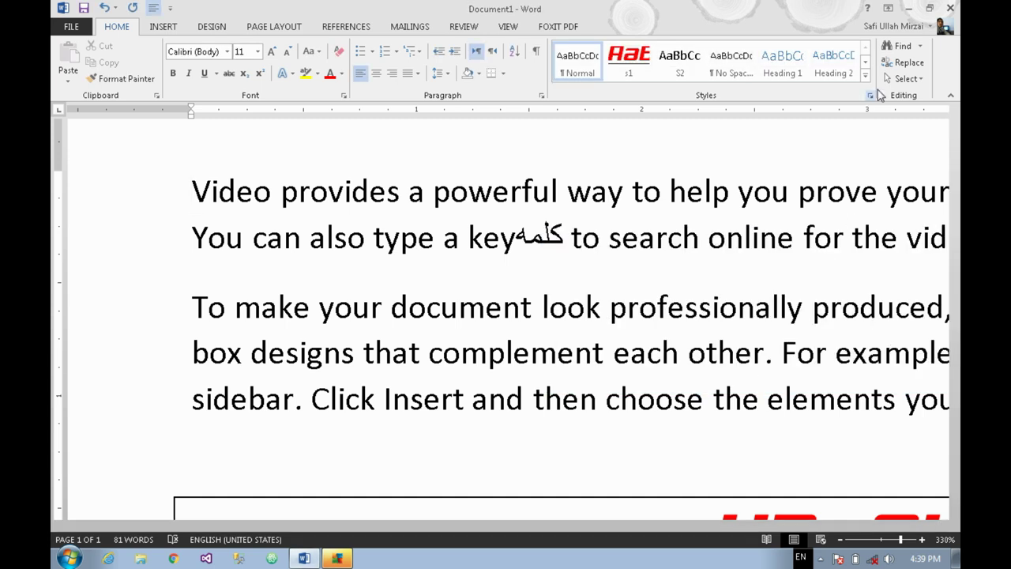
click(920, 46)
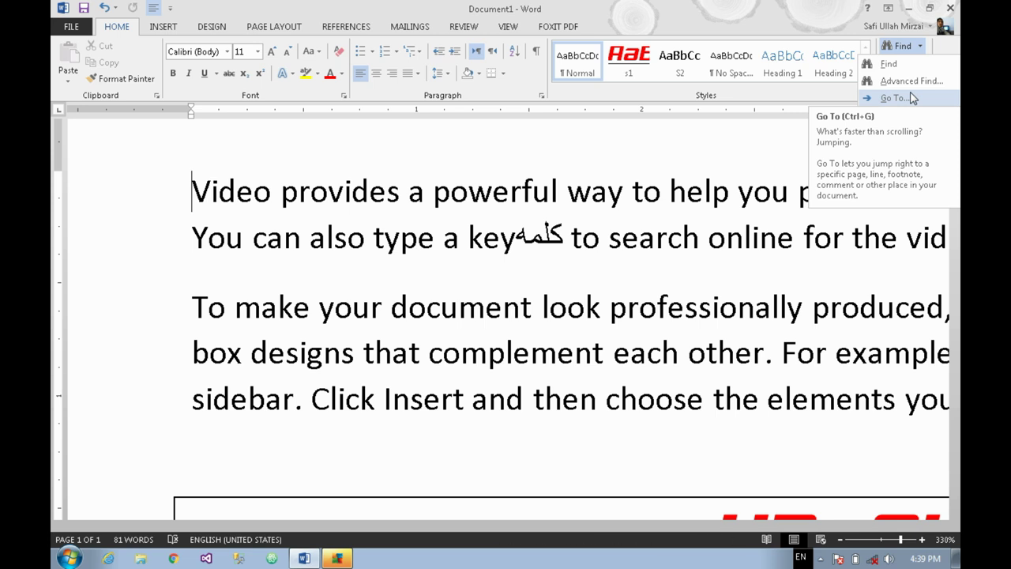
click(557, 221)
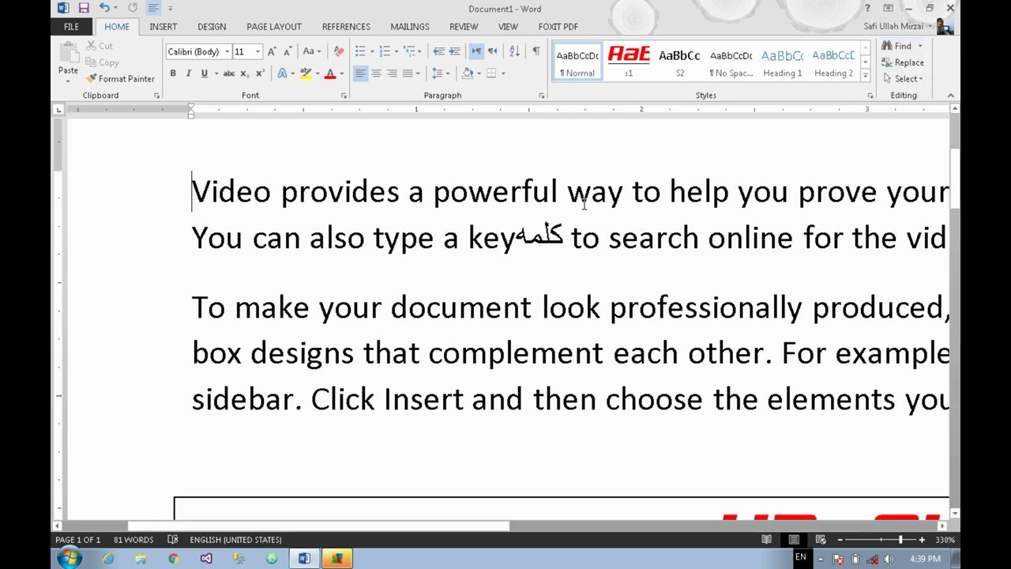
ctrl+scroll(598, 207, down, 14)
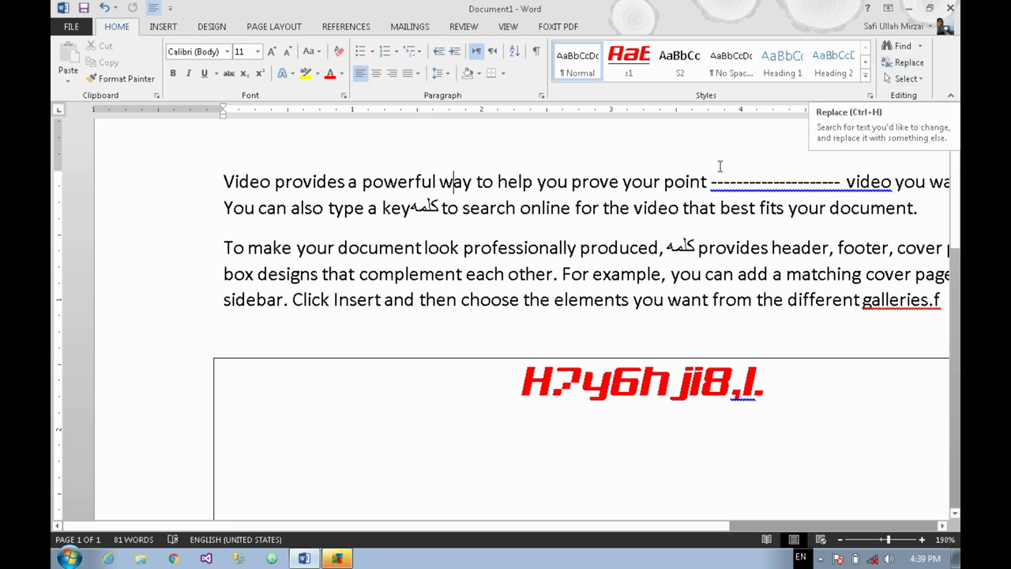
scroll(691, 183, up, 3)
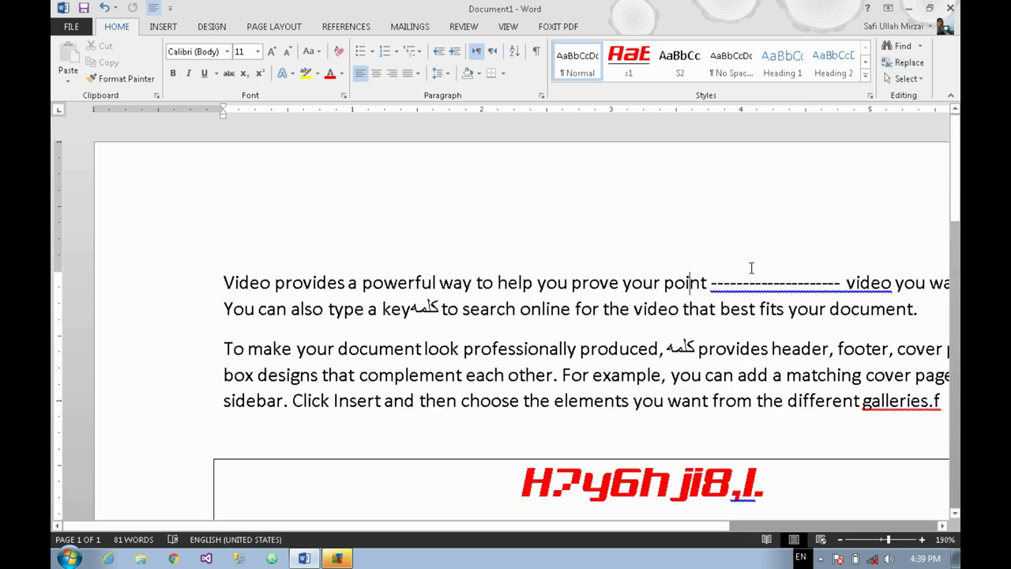
click(904, 80)
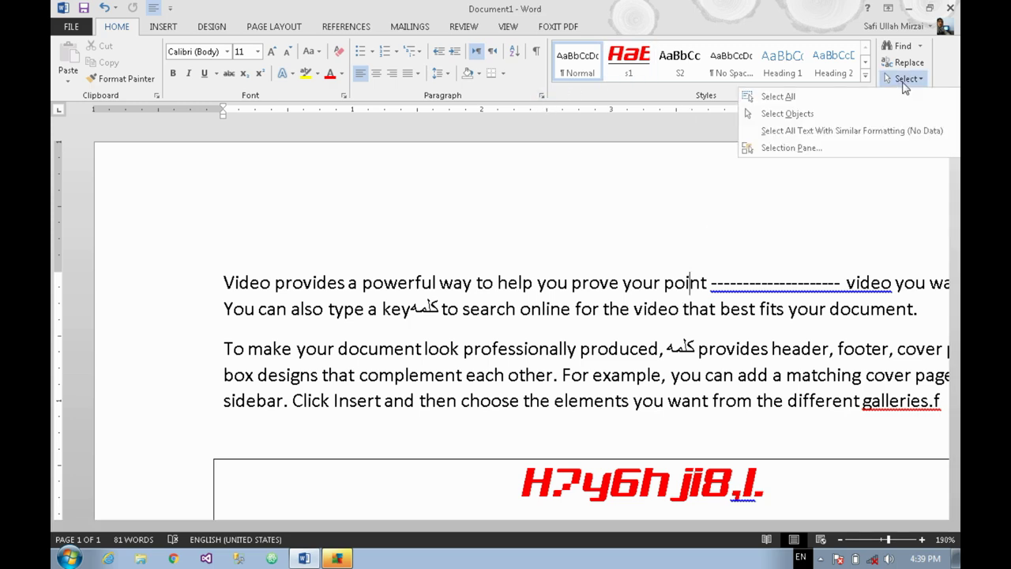
Step: Try Select All and Select Objects, box-selecting near the top of the page
click(778, 96)
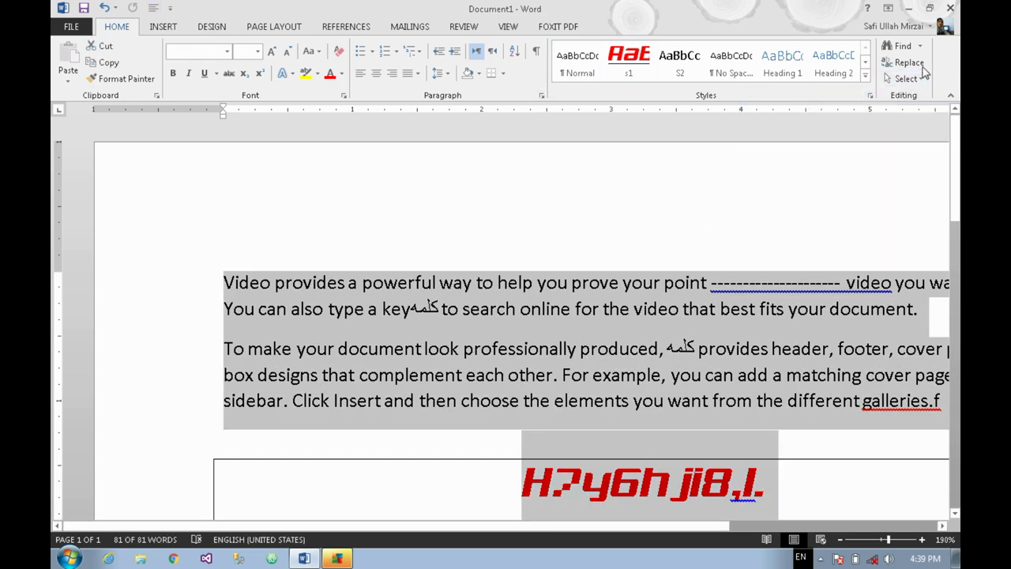
click(920, 65)
click(751, 115)
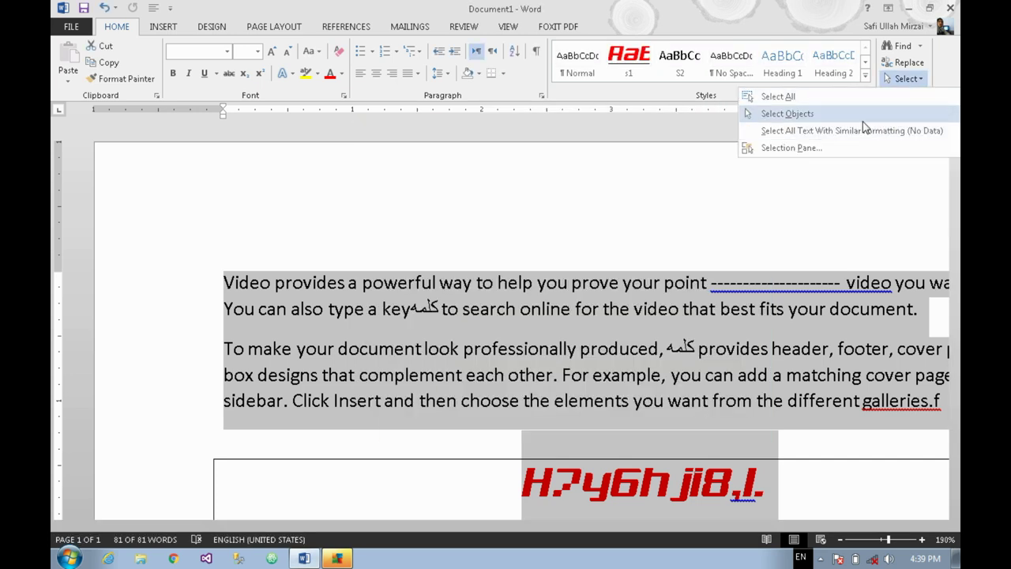
click(861, 113)
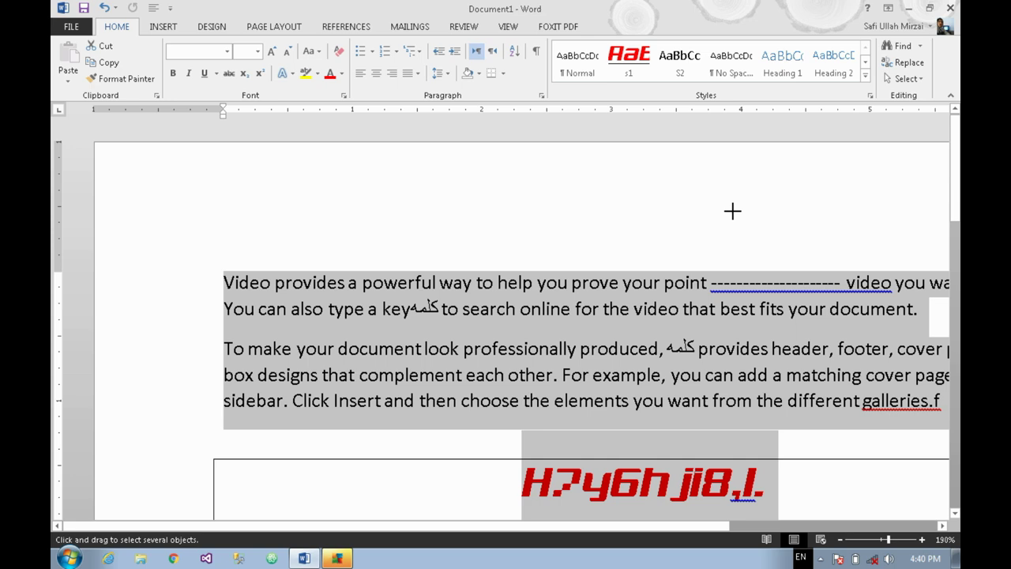
mouse_move(731, 213)
mouse_down()
mouse_move(307, 293)
mouse_move(555, 541)
mouse_move(544, 426)
mouse_up()
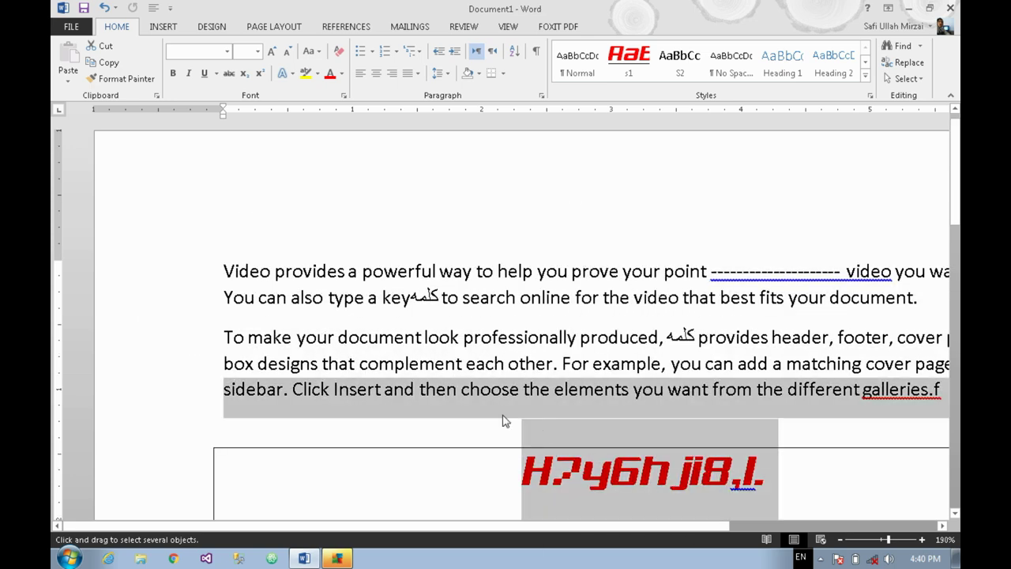
scroll(324, 316, down, 2)
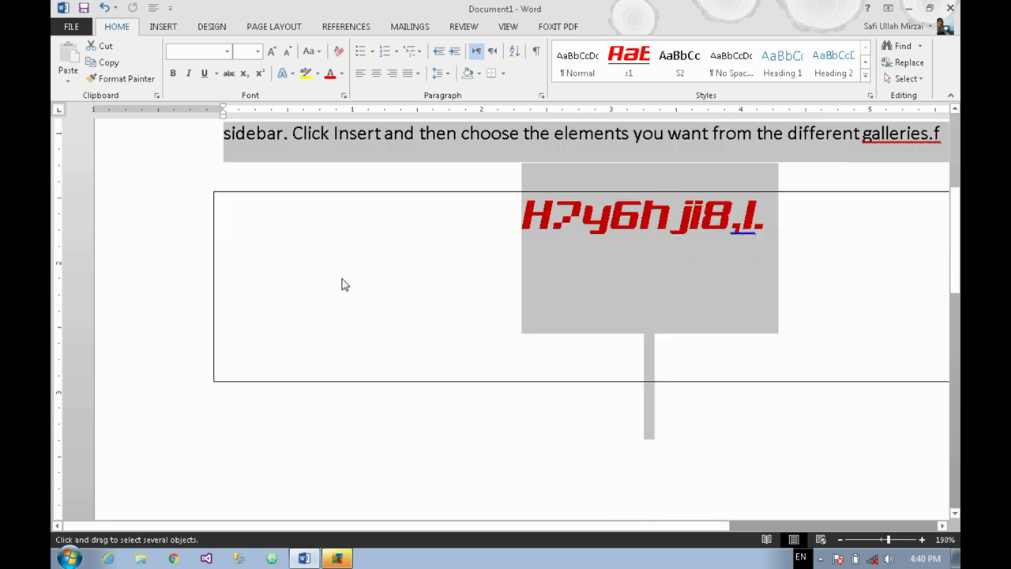
scroll(513, 288, up, 1)
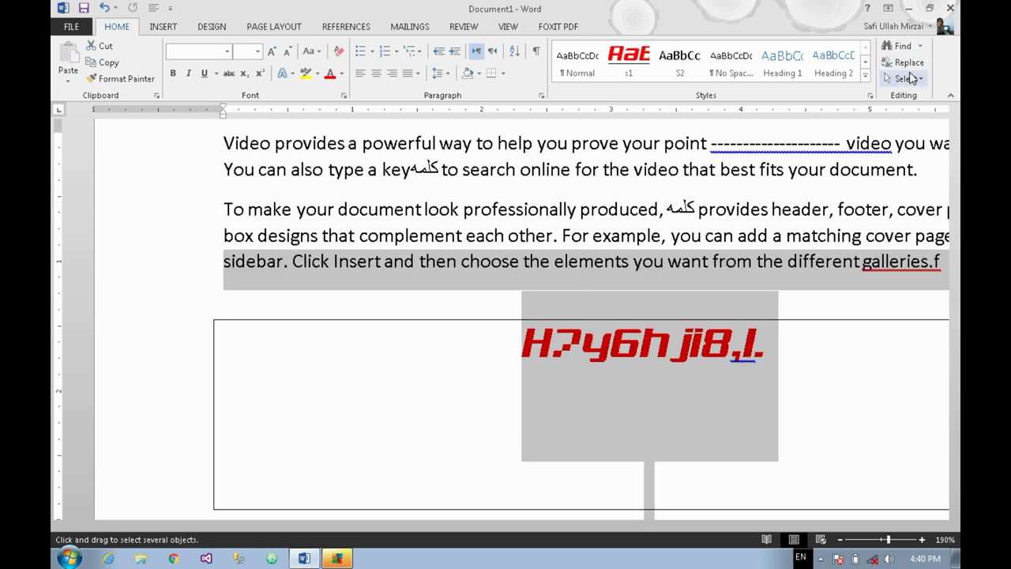
click(908, 78)
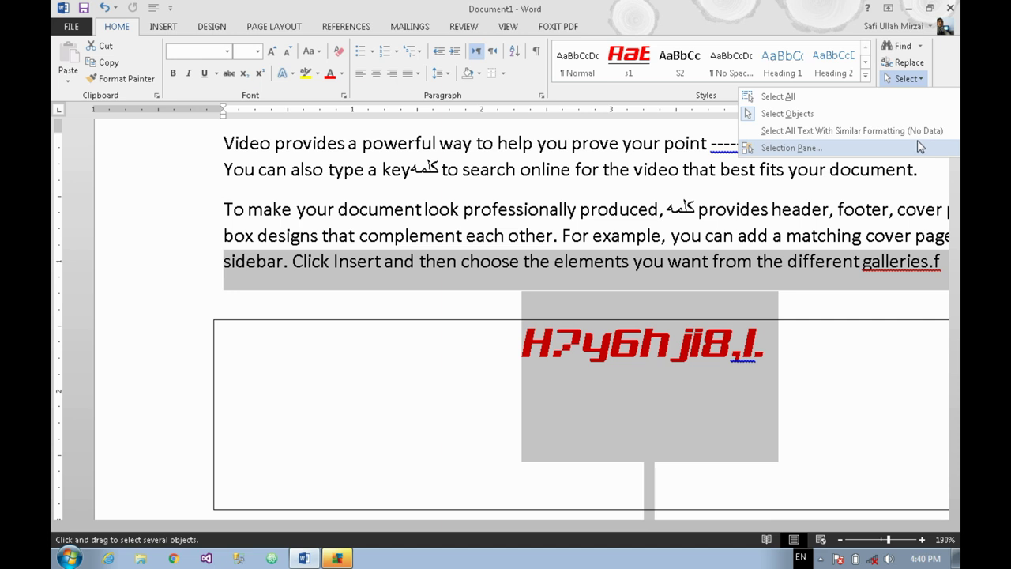
click(737, 304)
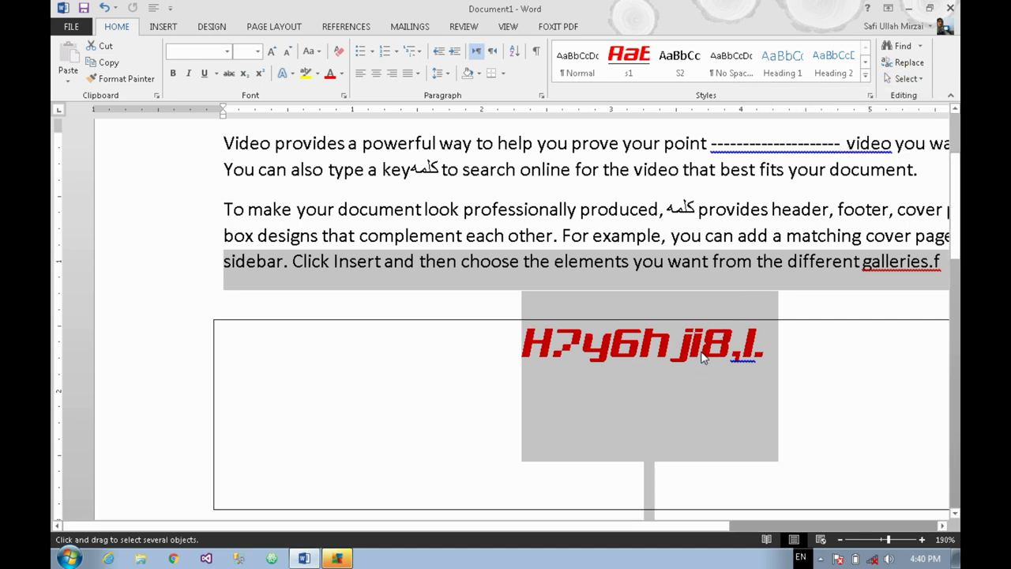
Step: Select all body paragraphs with Select Text with Similar Formatting
triple_click(851, 190)
click(851, 190)
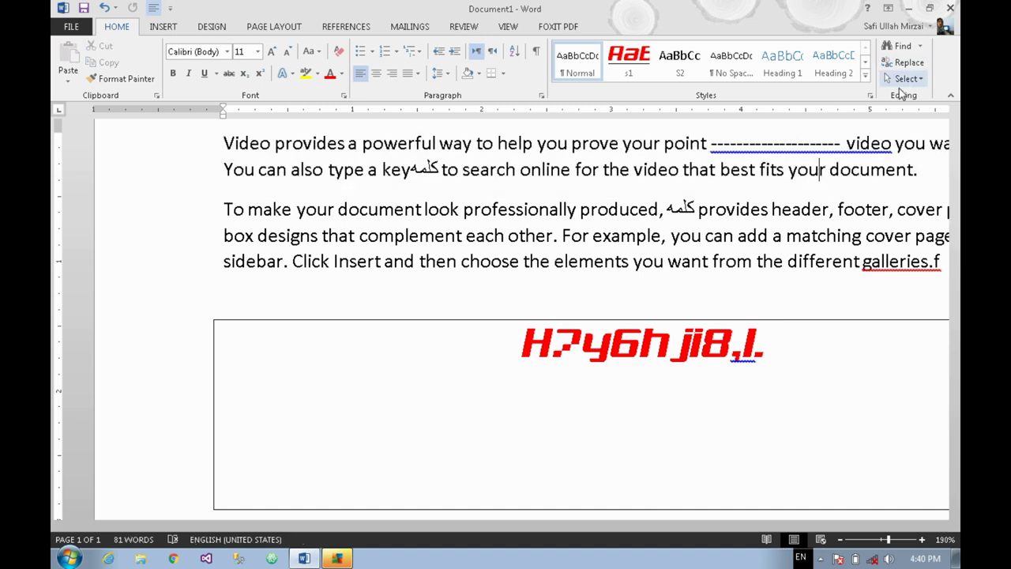
click(908, 79)
click(865, 131)
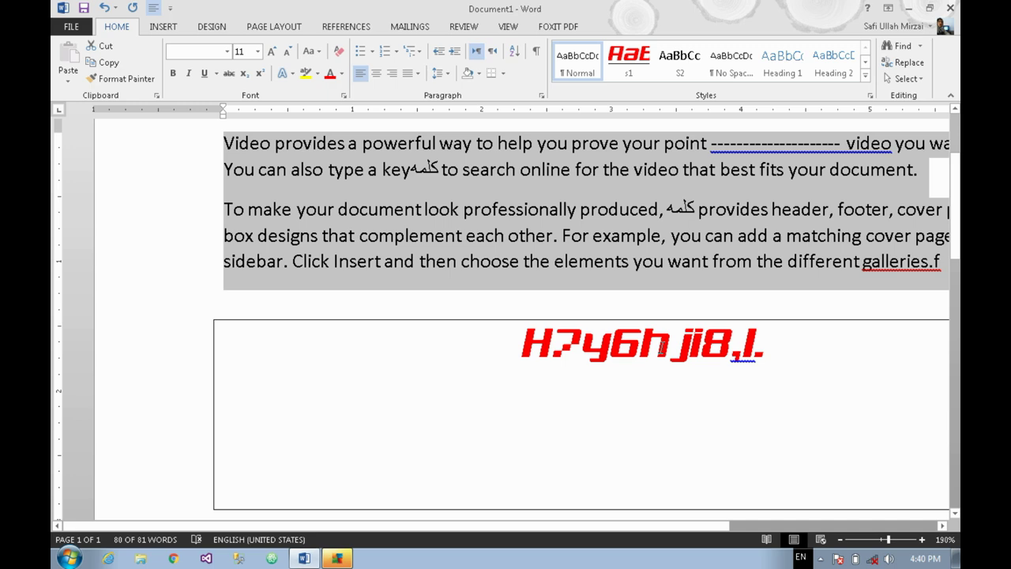
click(336, 559)
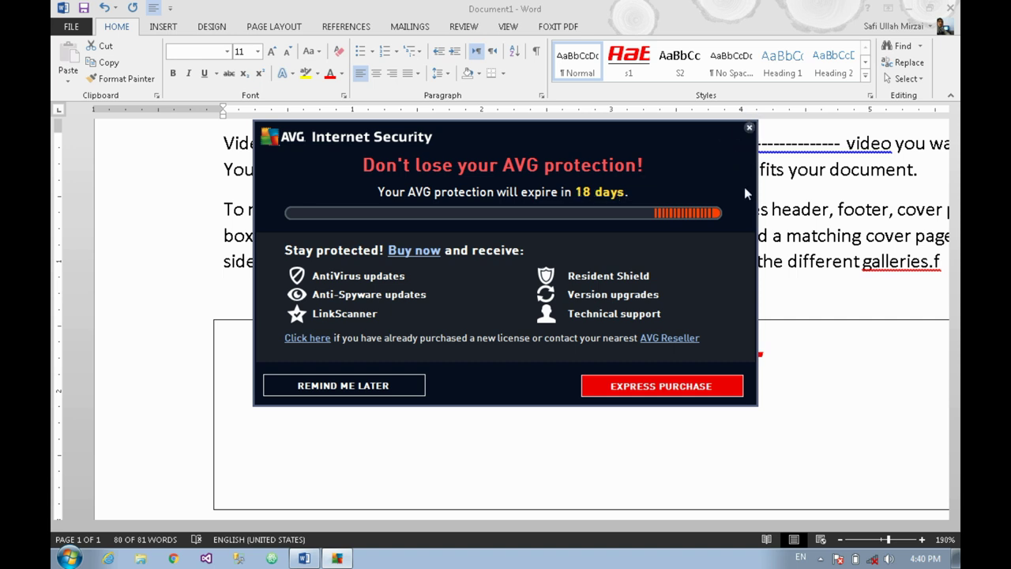
Step: Dismiss the AVG reminder, view the Selection Pane, then create the new blank Document2
click(749, 128)
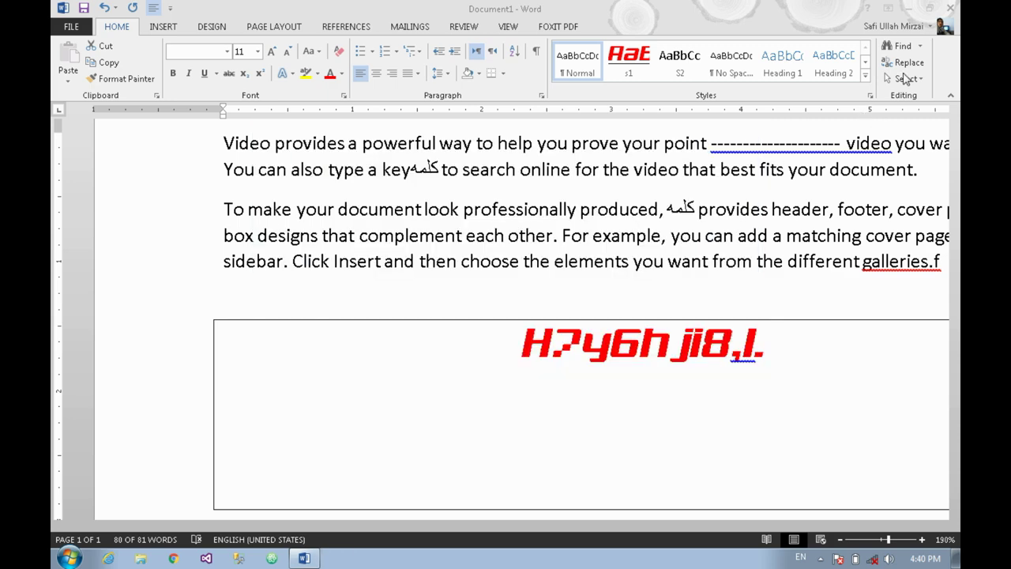
key(ctrl+a)
click(908, 78)
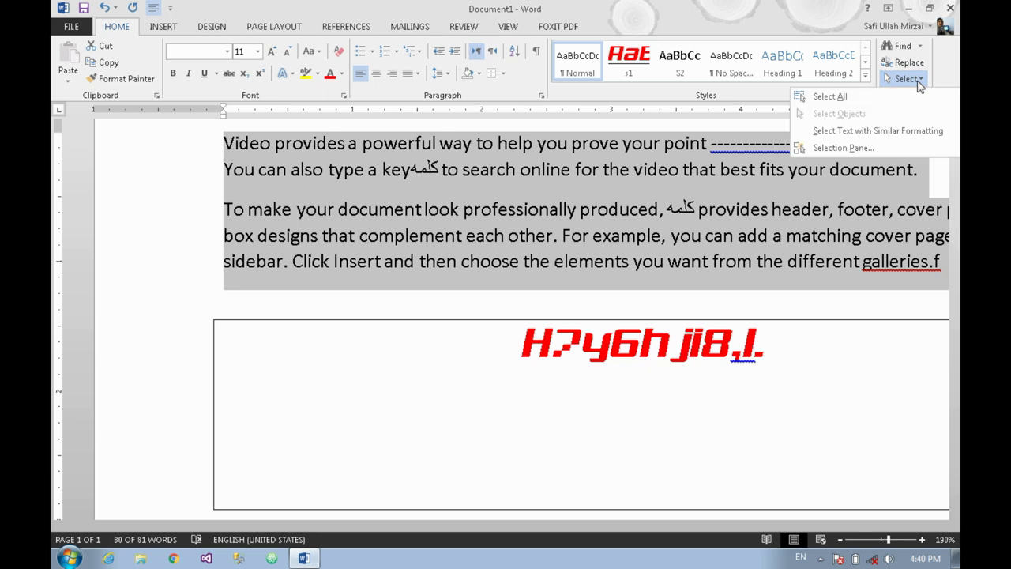
click(857, 147)
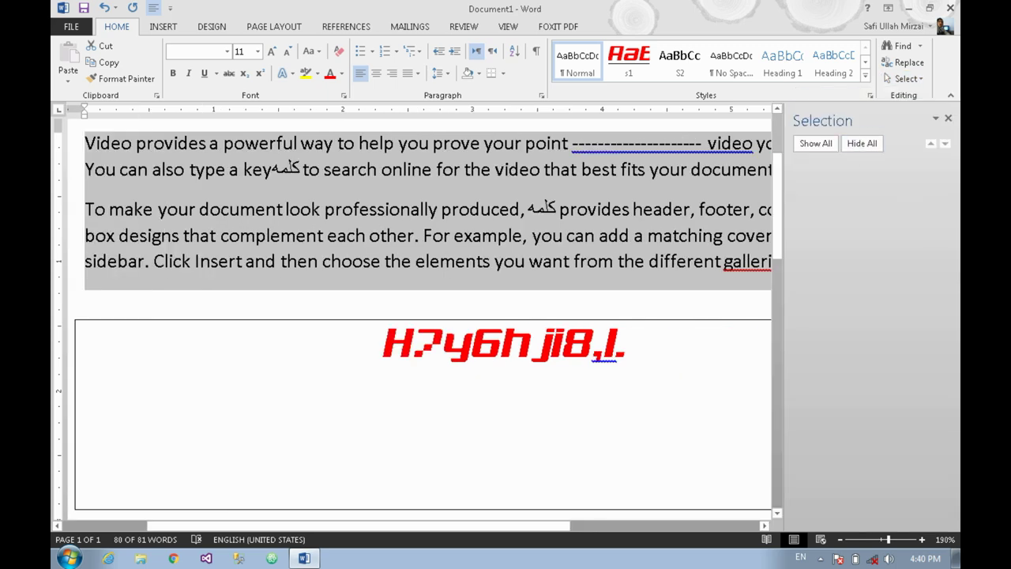
scroll(422, 316, down, 1)
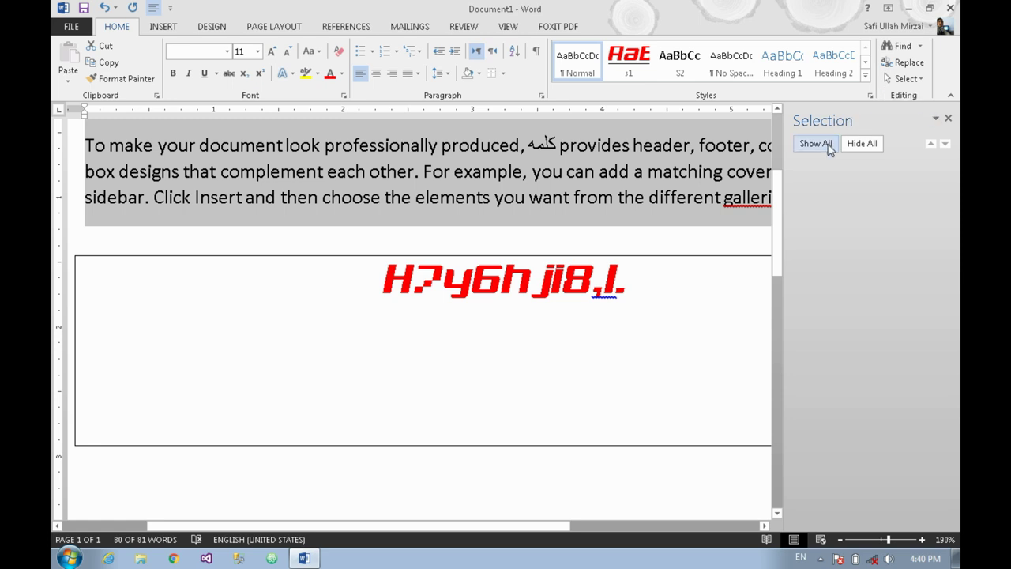
click(947, 118)
scroll(742, 229, up, 3)
key(ctrl+n)
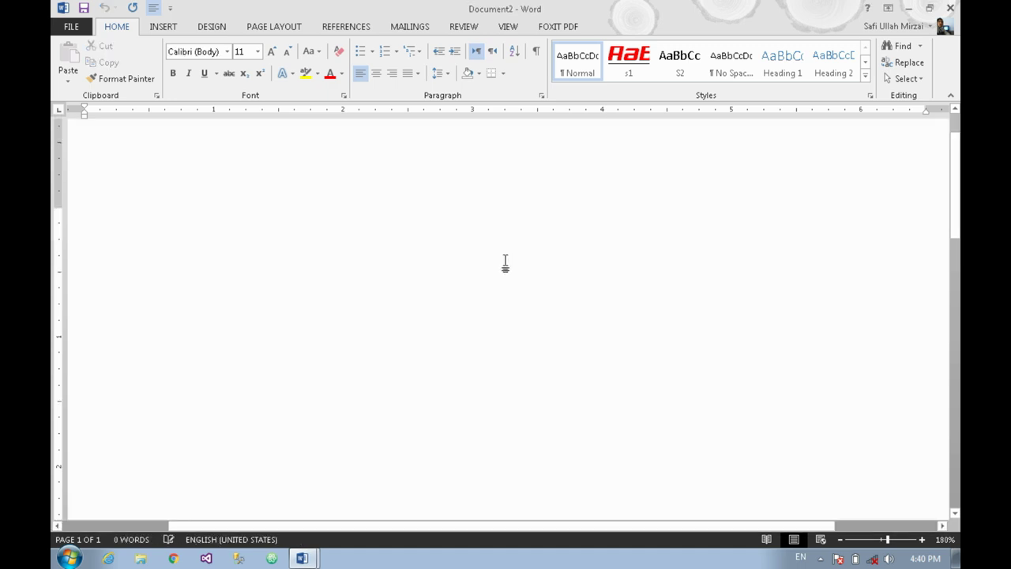
Step: Zoom Document2 out to 110% and show the Insert ribbon
scroll(507, 261, down, 8)
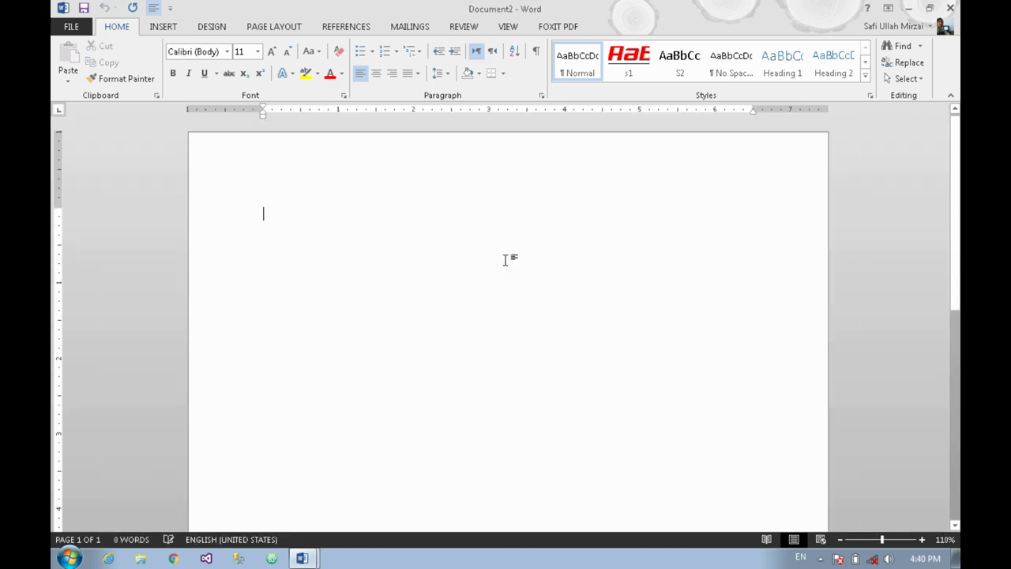
click(166, 28)
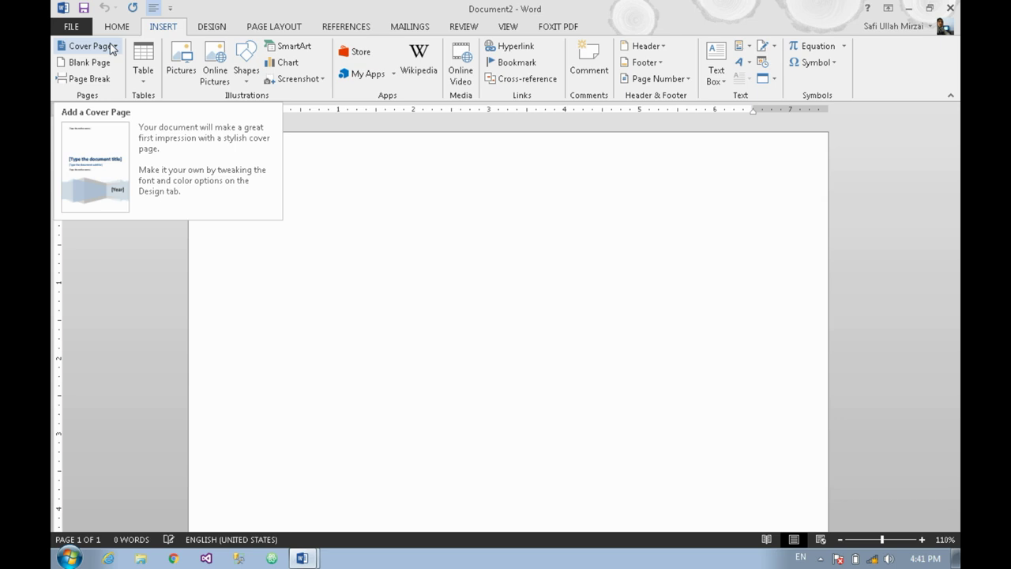
Step: Insert the Motion cover page from the Cover Page gallery and select its [Year] placeholder
click(110, 46)
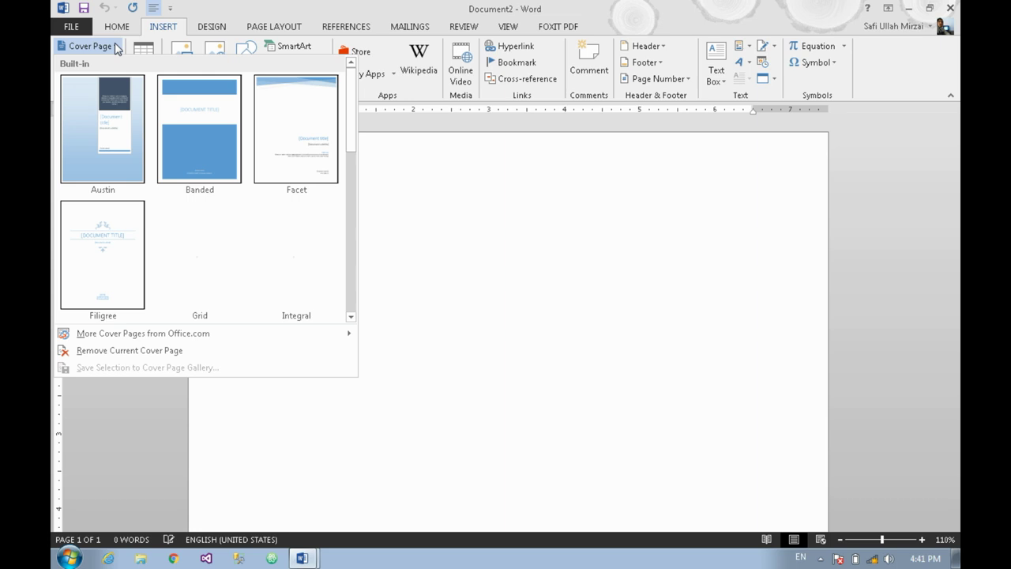
drag(350, 124, 351, 284)
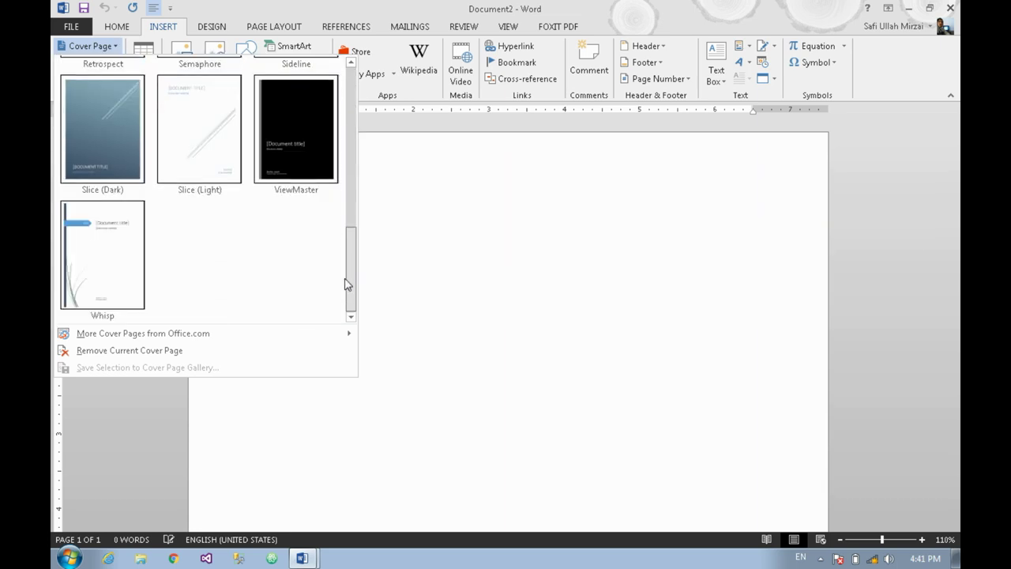
drag(352, 284, 353, 207)
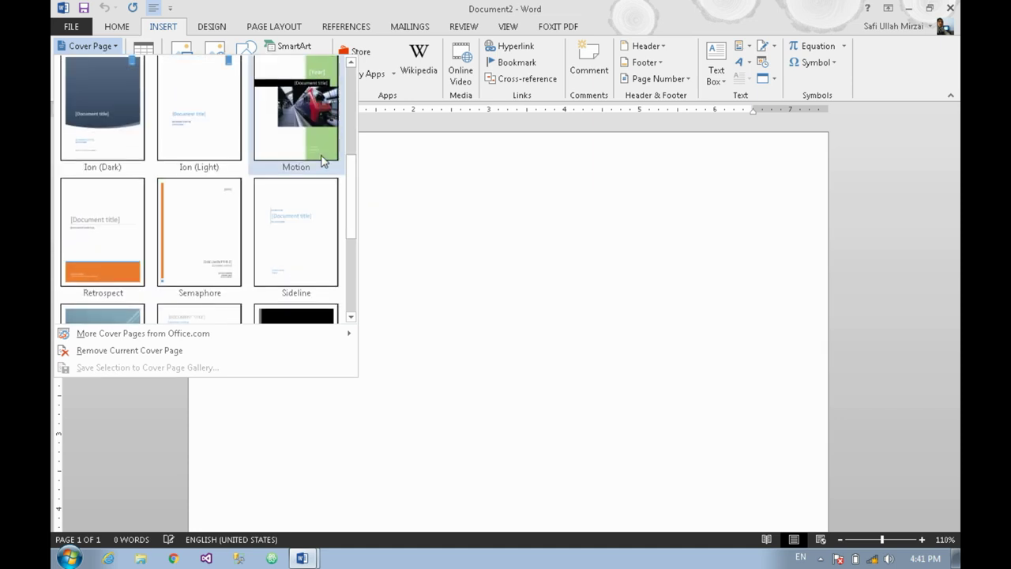
click(318, 152)
scroll(384, 197, down, 1)
scroll(391, 191, down, 6)
scroll(391, 191, down, 3)
scroll(391, 191, up, 5)
scroll(411, 190, up, 6)
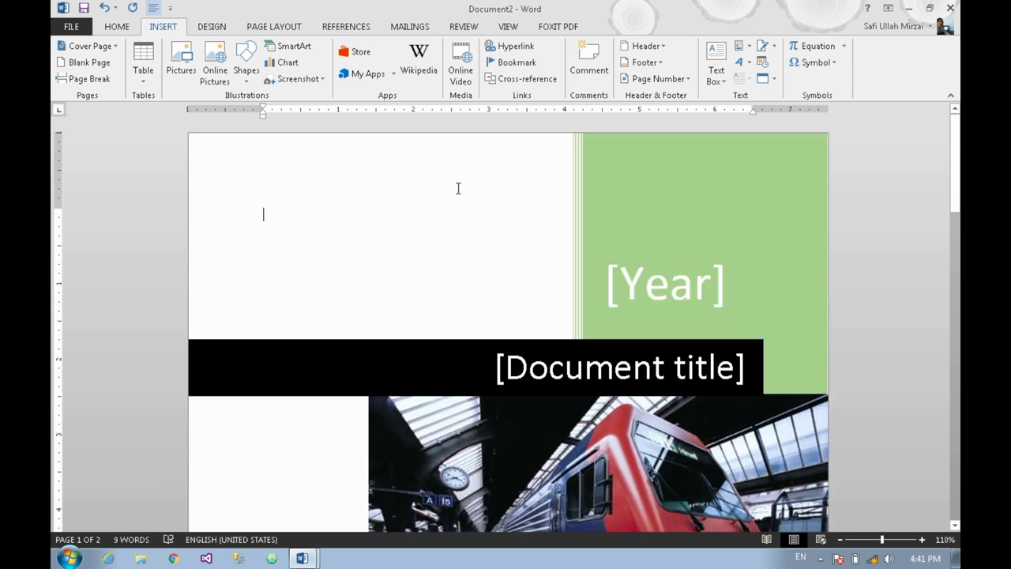
click(641, 286)
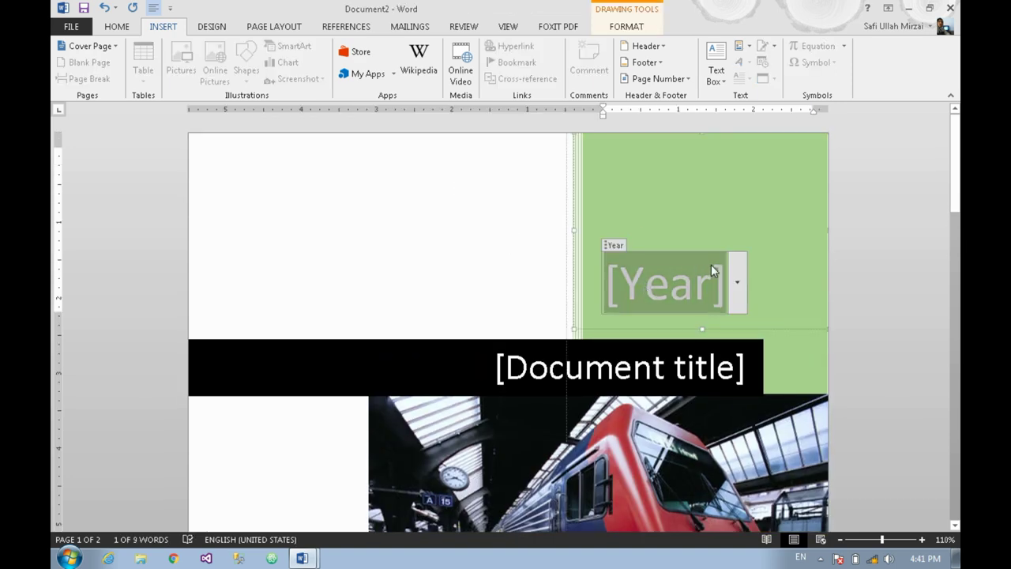
Step: Enter 'Friendzone' as the cover page's document title, leaving [Year] empty
click(740, 280)
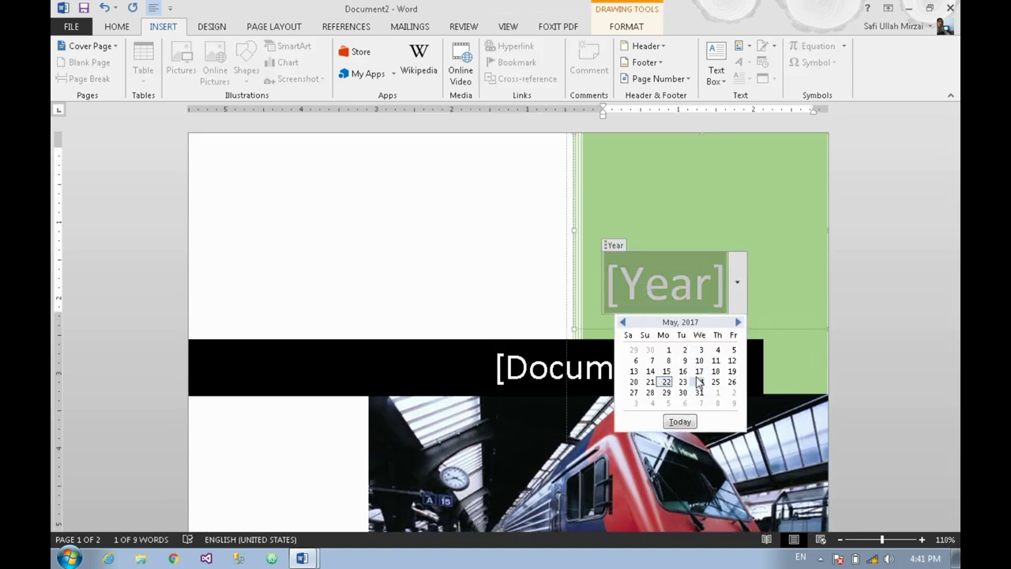
click(817, 237)
click(673, 395)
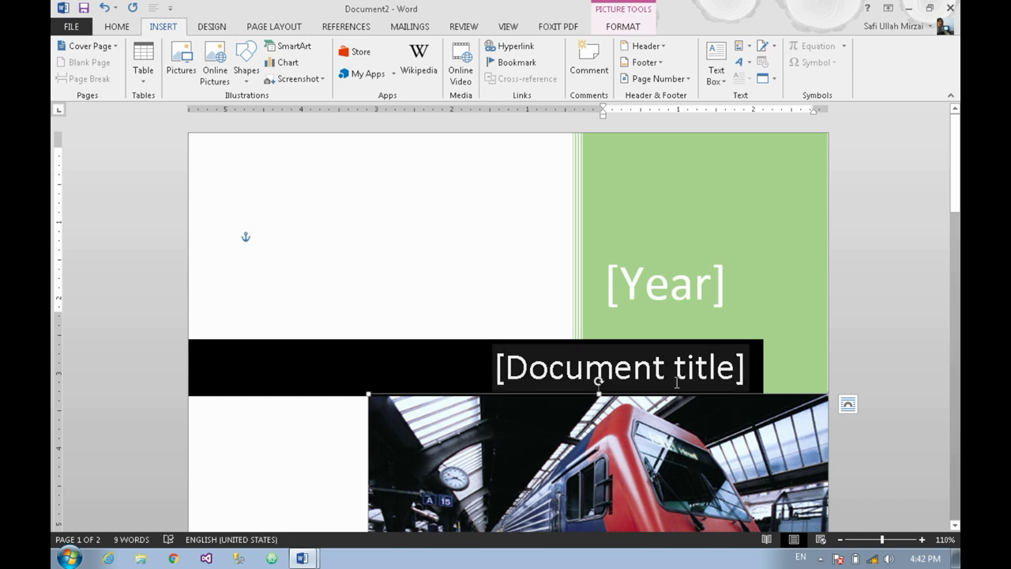
click(676, 384)
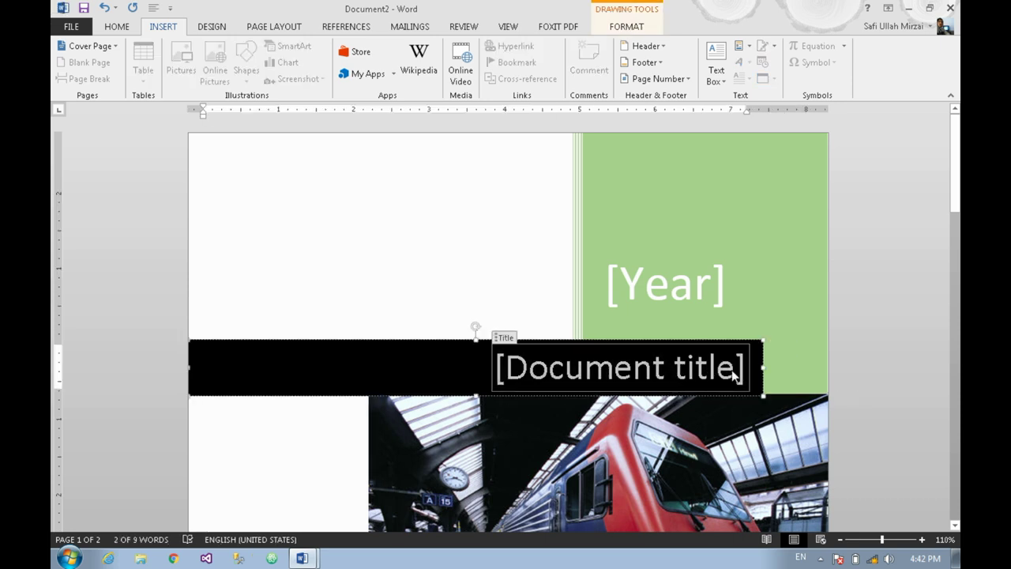
scroll(734, 377, down, 3)
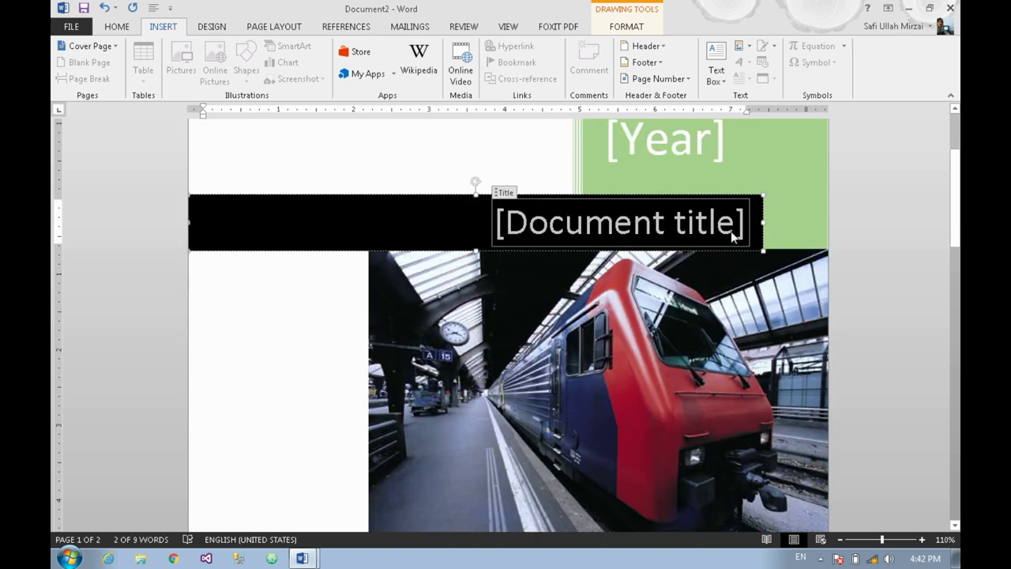
text(W)
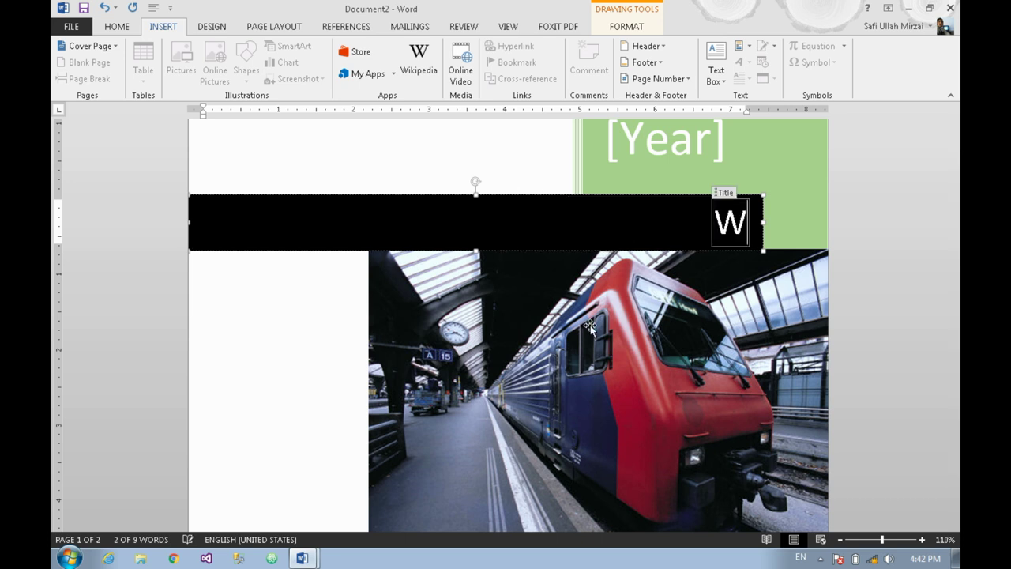
text(ord)
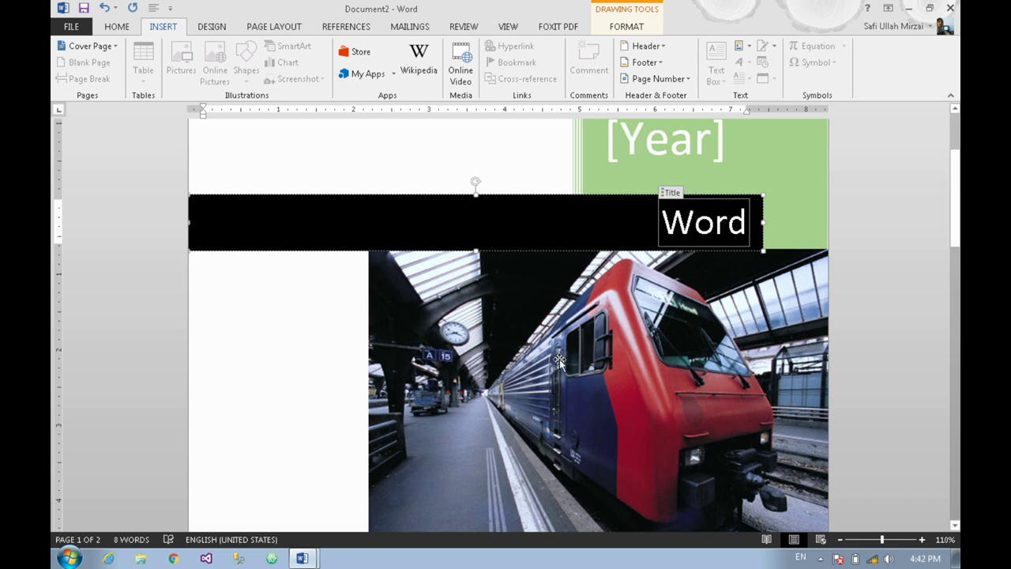
key(BackSpace)
key(BackSpace)
key(BackSpace)
key(BackSpace)
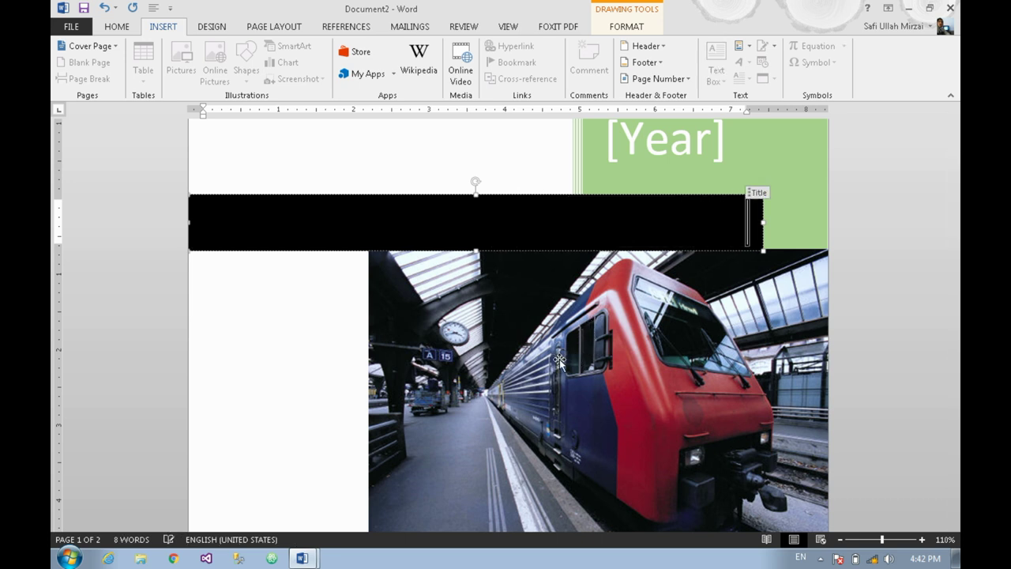
text(Friendzone)
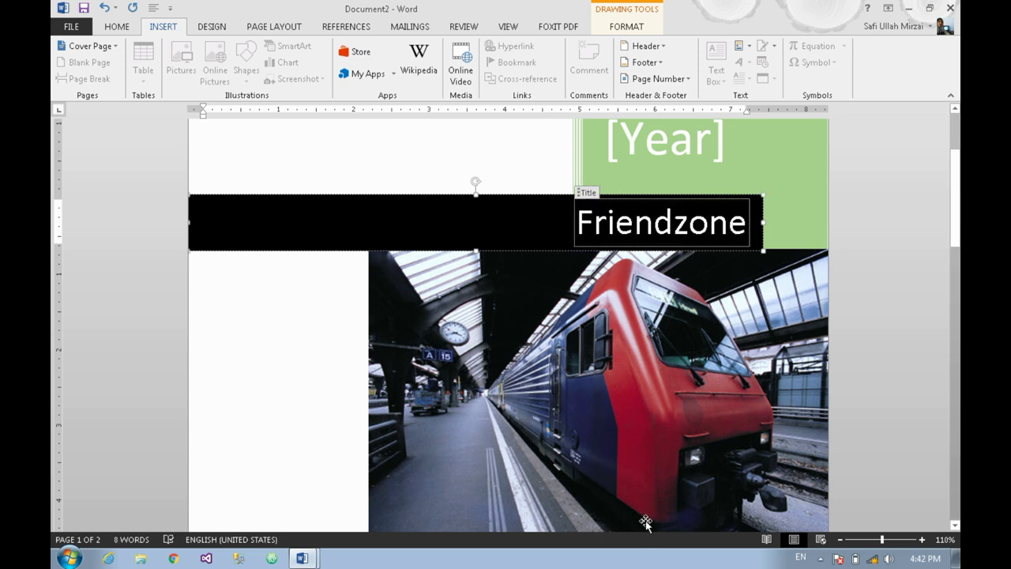
Step: Delete the train photo from the cover page
click(683, 415)
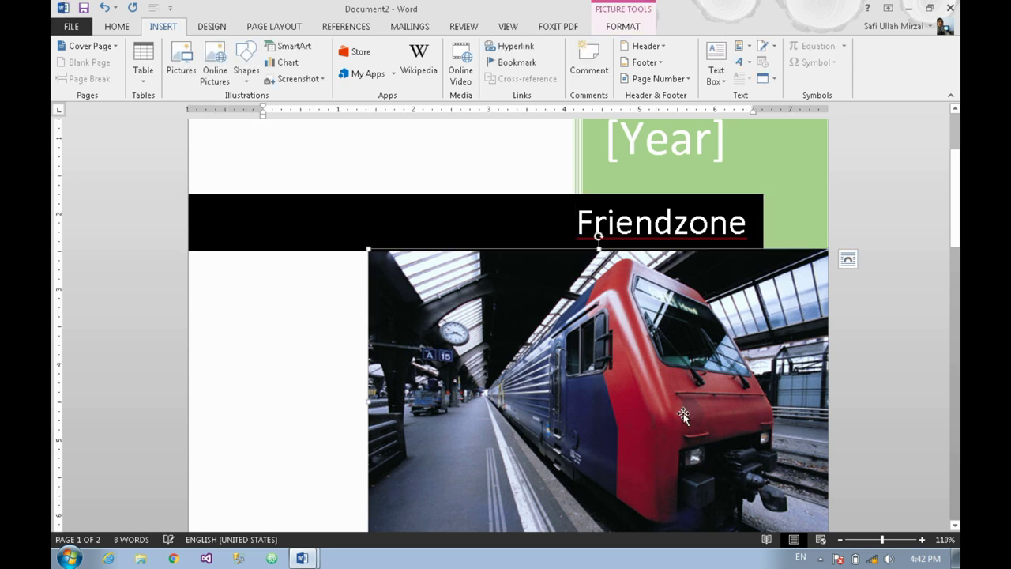
scroll(683, 413, down, 2)
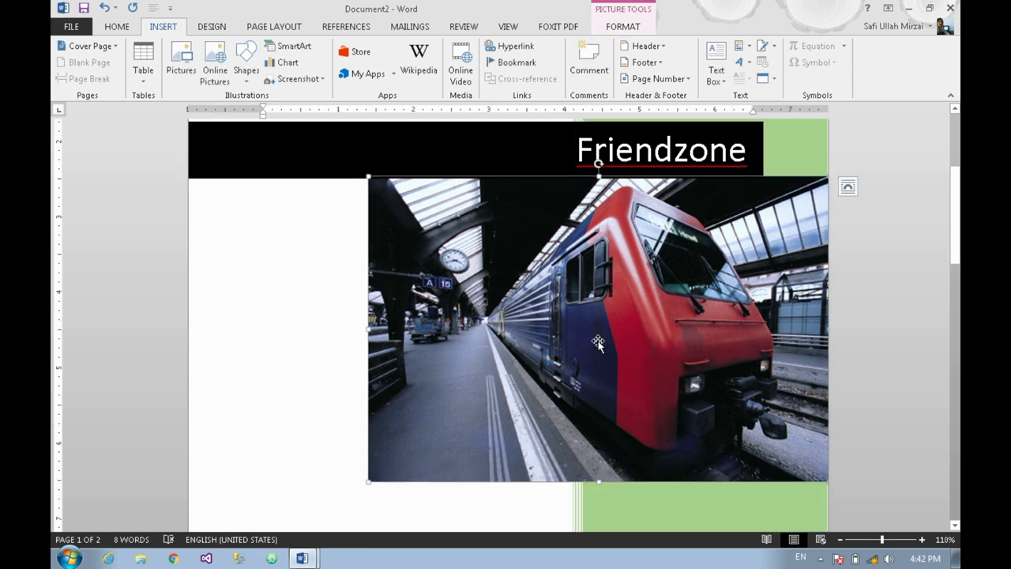
key(Delete)
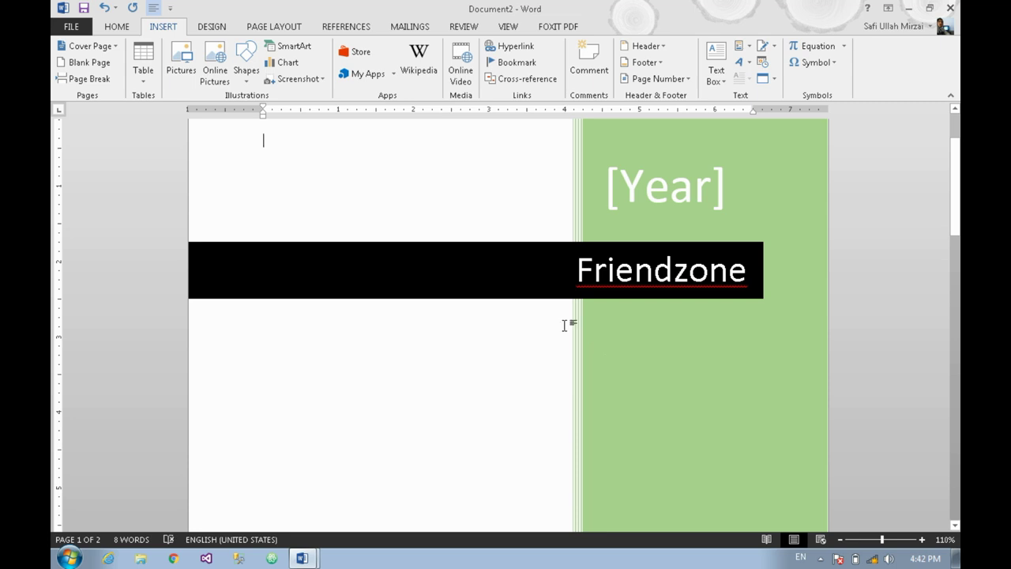
Step: Insert kali-revealed-book-cover (1).png from the Downloads folder onto the cover page
click(179, 61)
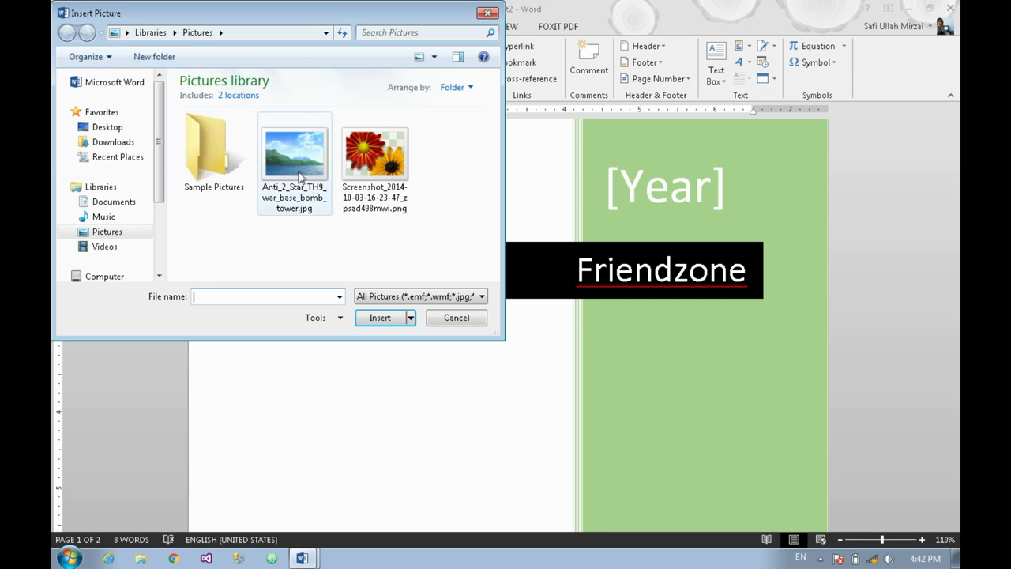
click(119, 142)
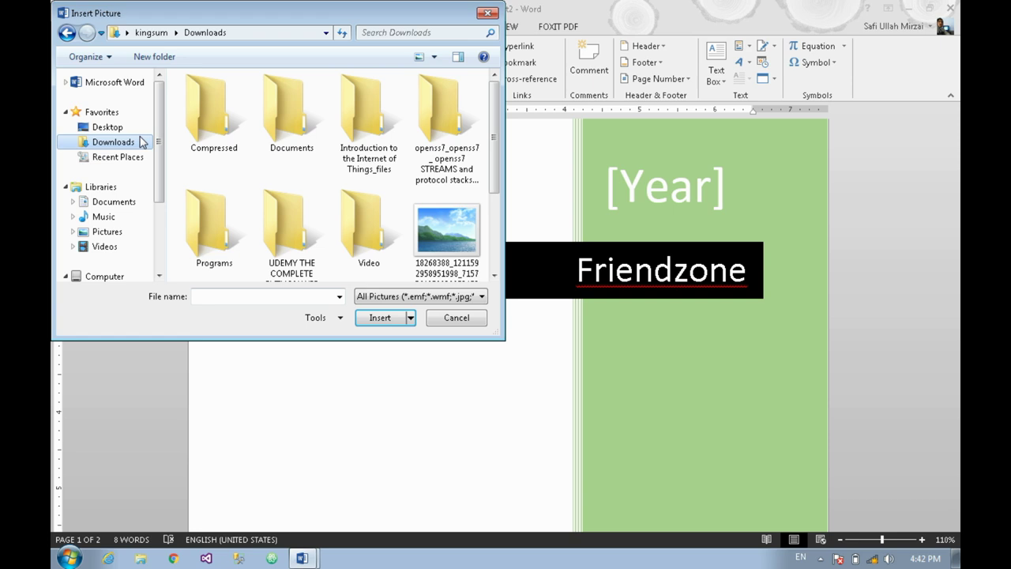
click(441, 246)
scroll(442, 245, down, 3)
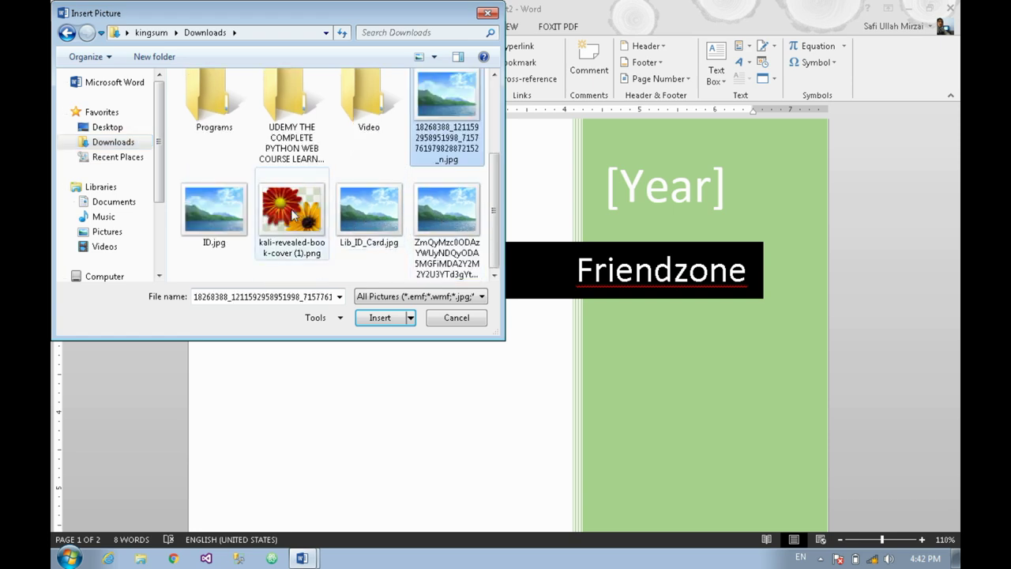
click(294, 215)
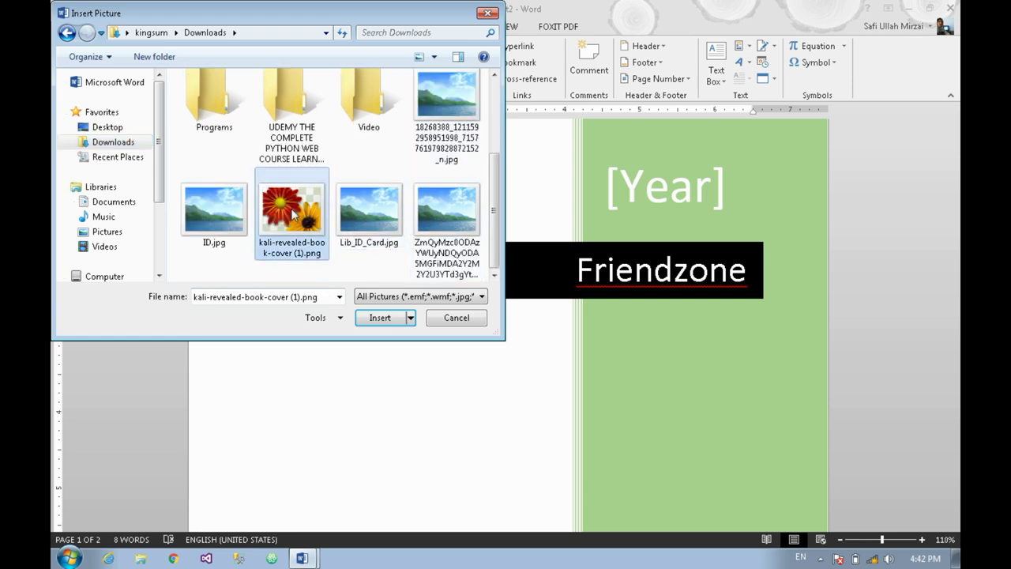
click(387, 323)
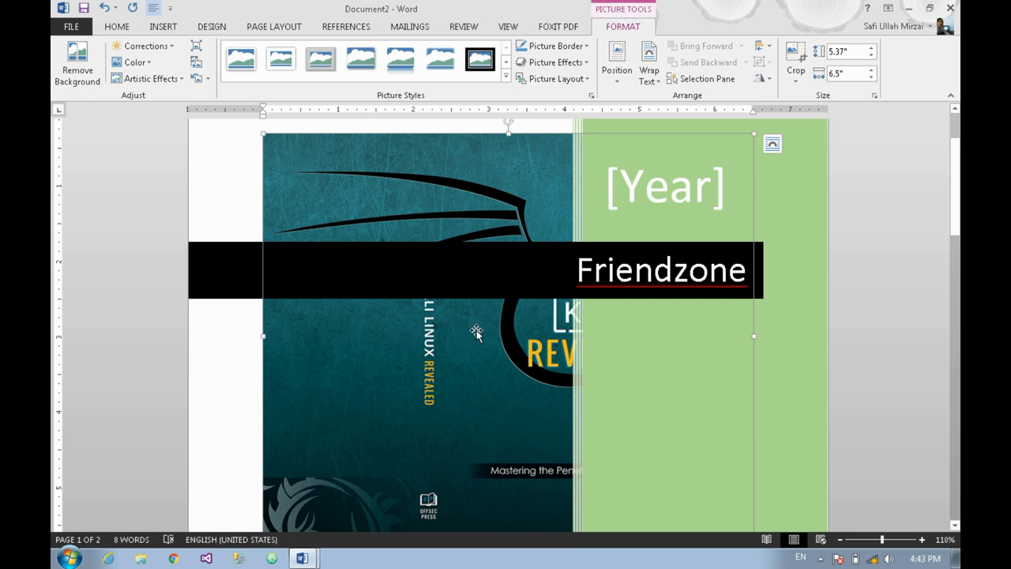
Step: Send the green background panel backward one layer behind the cover picture
scroll(486, 315, up, 1)
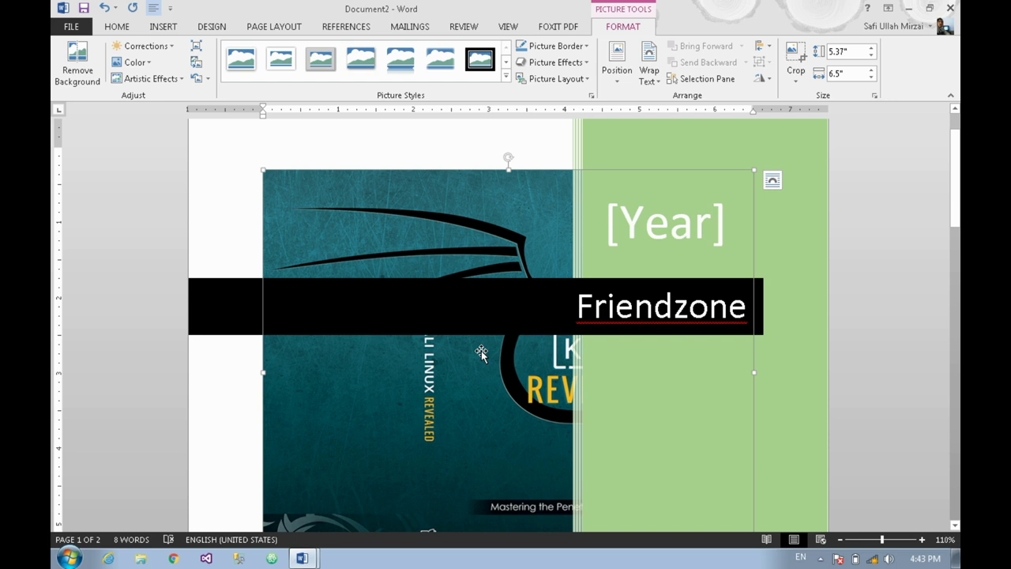
right_click(473, 395)
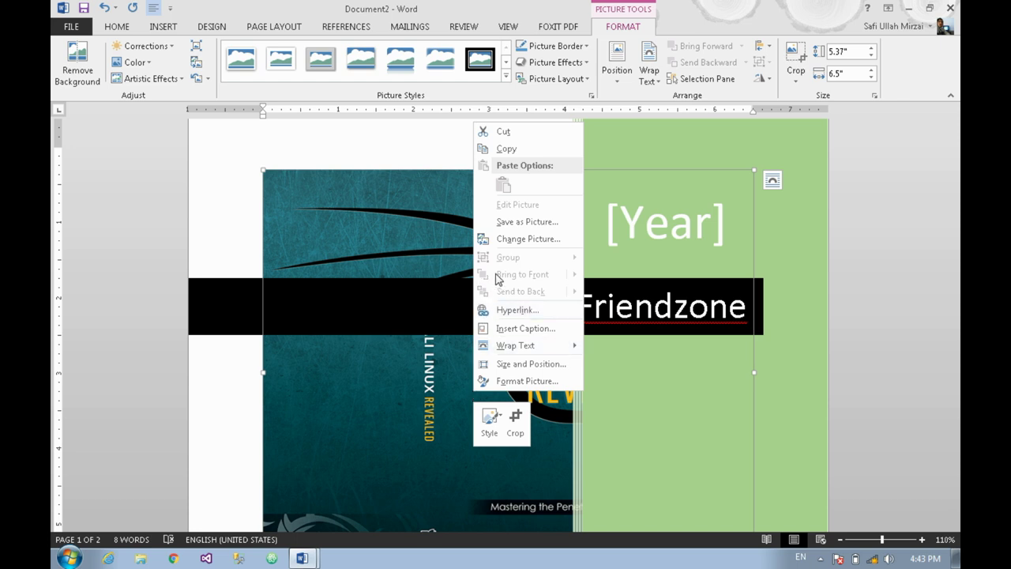
click(428, 383)
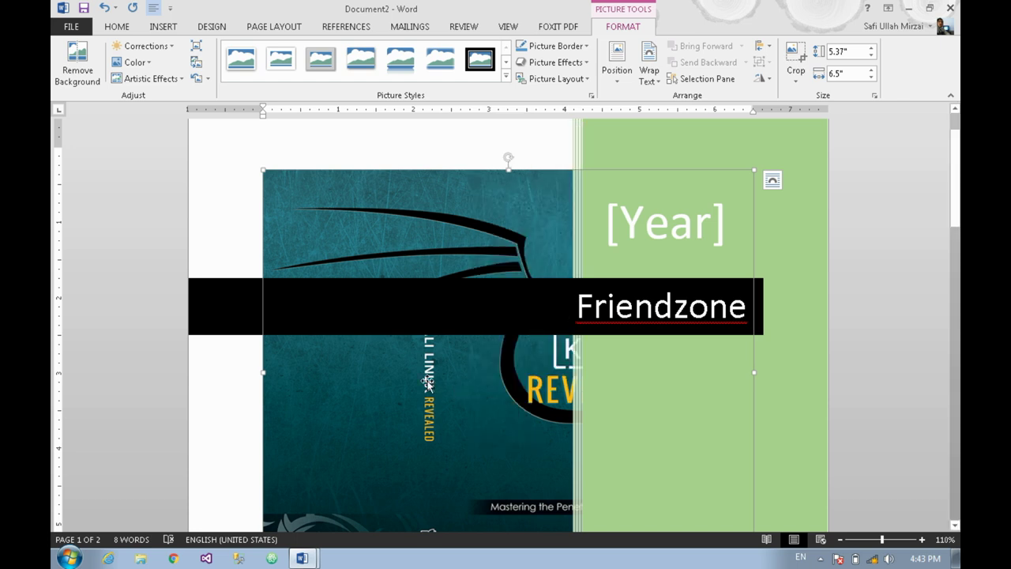
drag(410, 309, 422, 236)
click(300, 171)
click(789, 170)
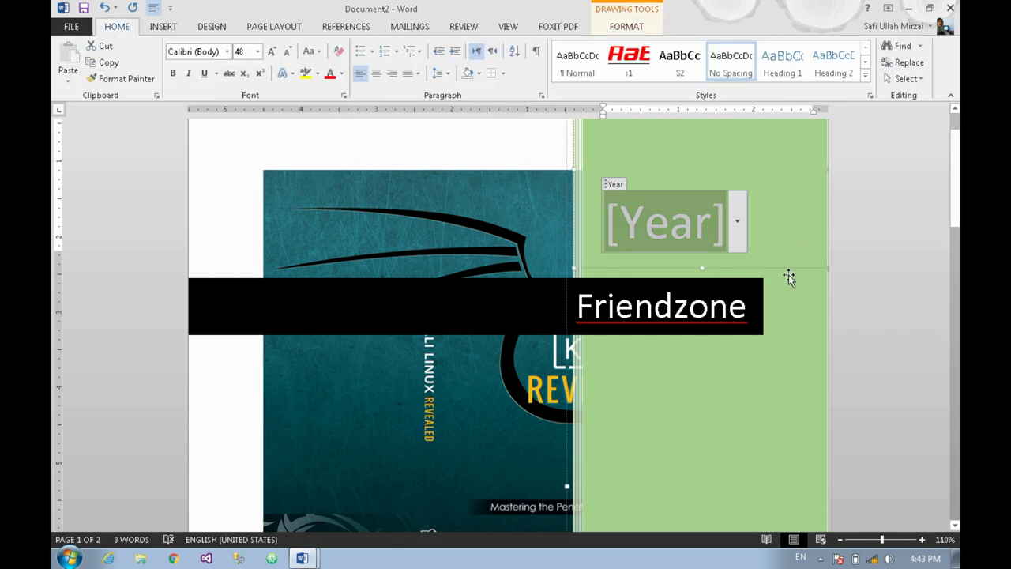
right_click(760, 397)
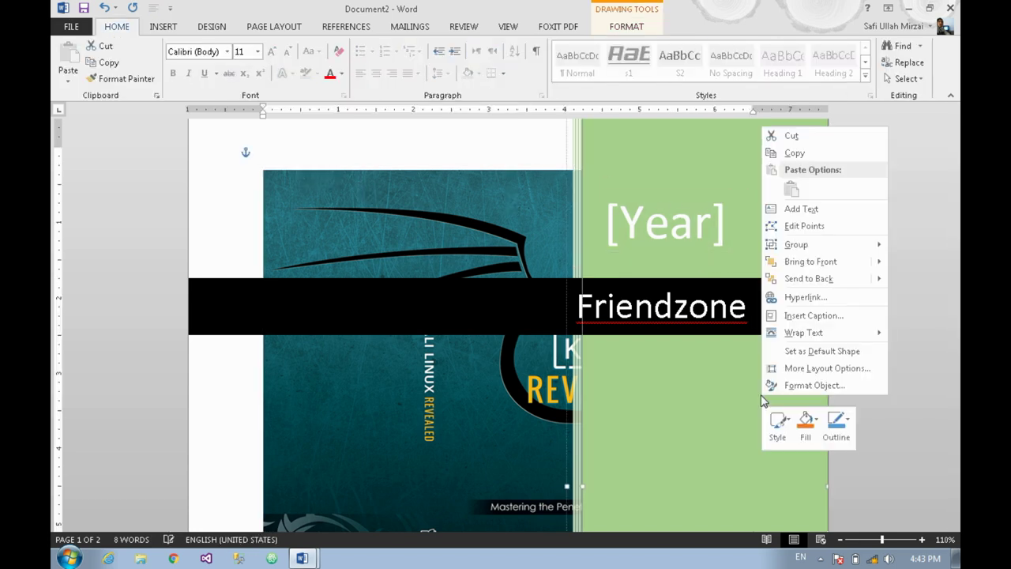
click(795, 282)
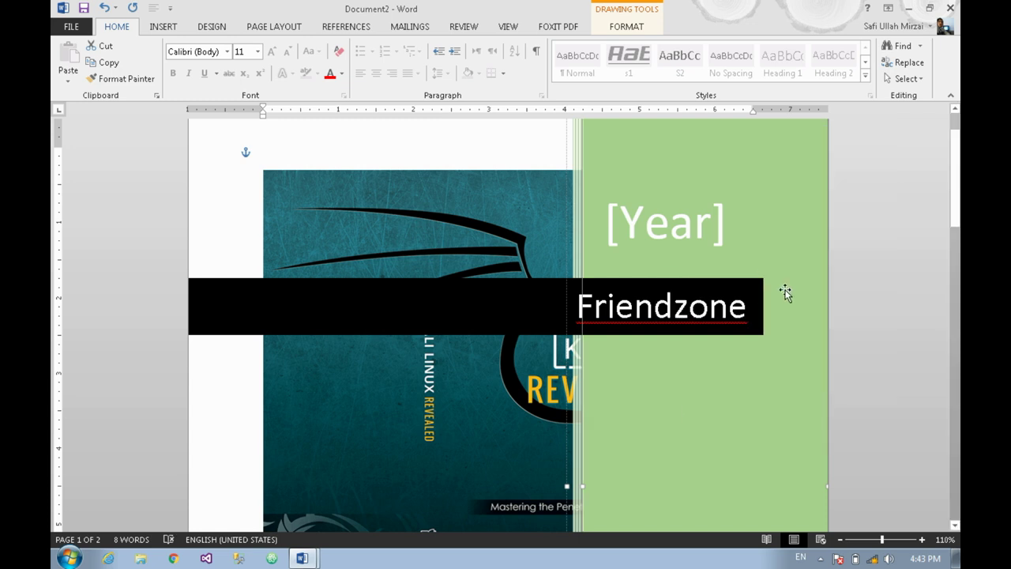
right_click(672, 408)
click(725, 293)
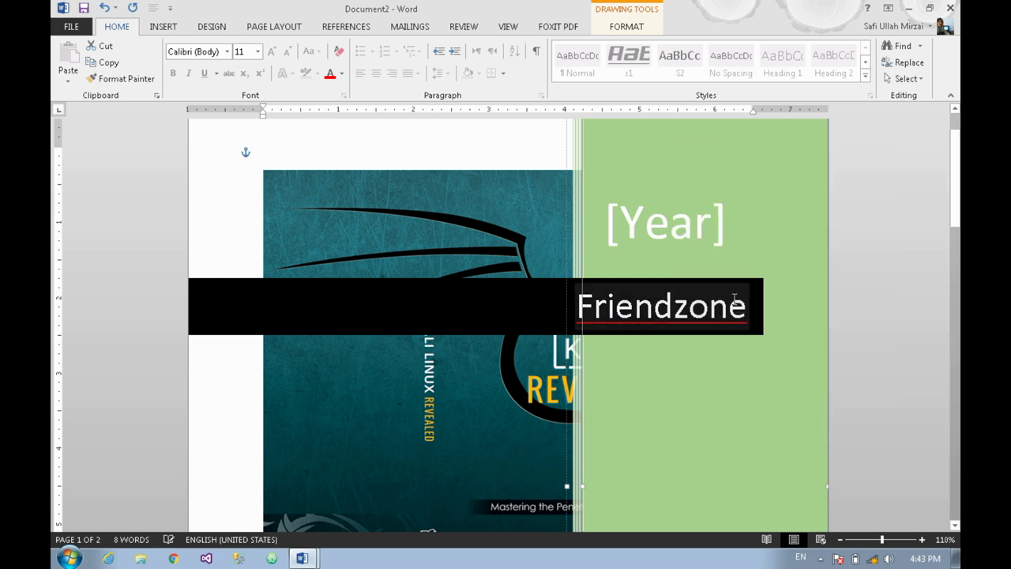
right_click(727, 403)
mouse_move(834, 295)
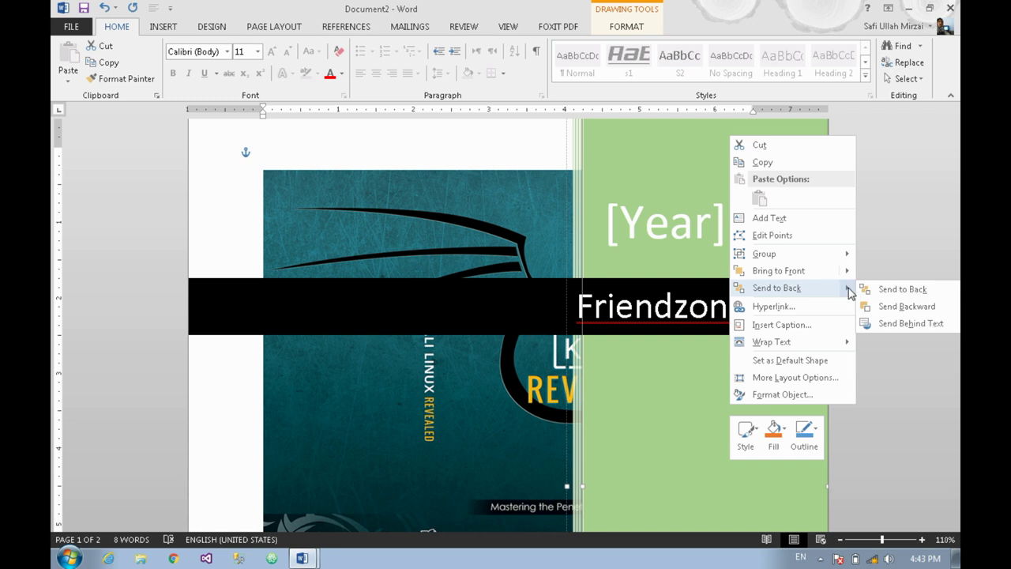
click(891, 302)
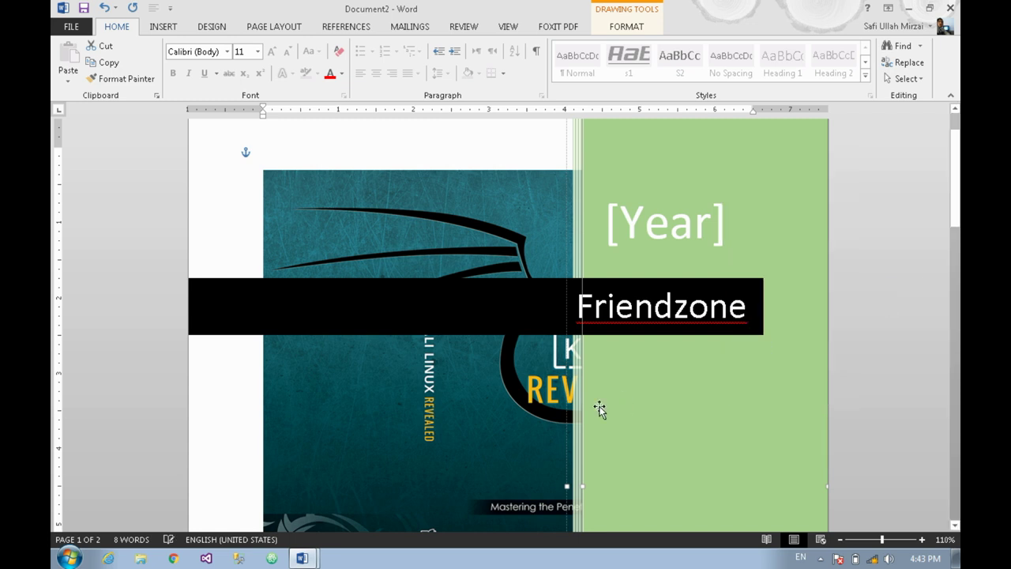
Step: Delete the book-cover picture, then undo twice until the train photo returns
click(514, 424)
right_click(512, 427)
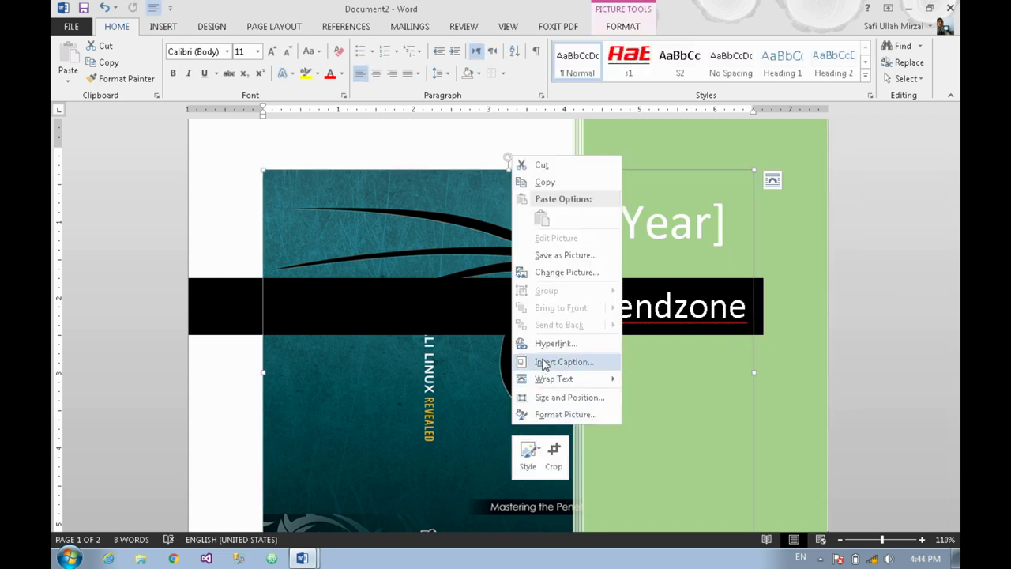
click(410, 378)
scroll(411, 378, down, 3)
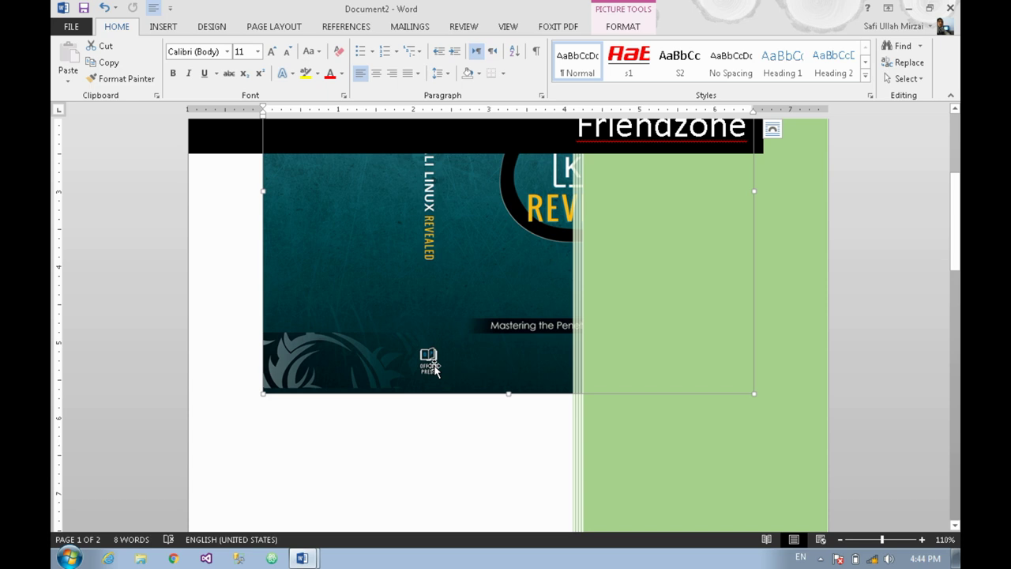
key(Delete)
scroll(434, 365, up, 1)
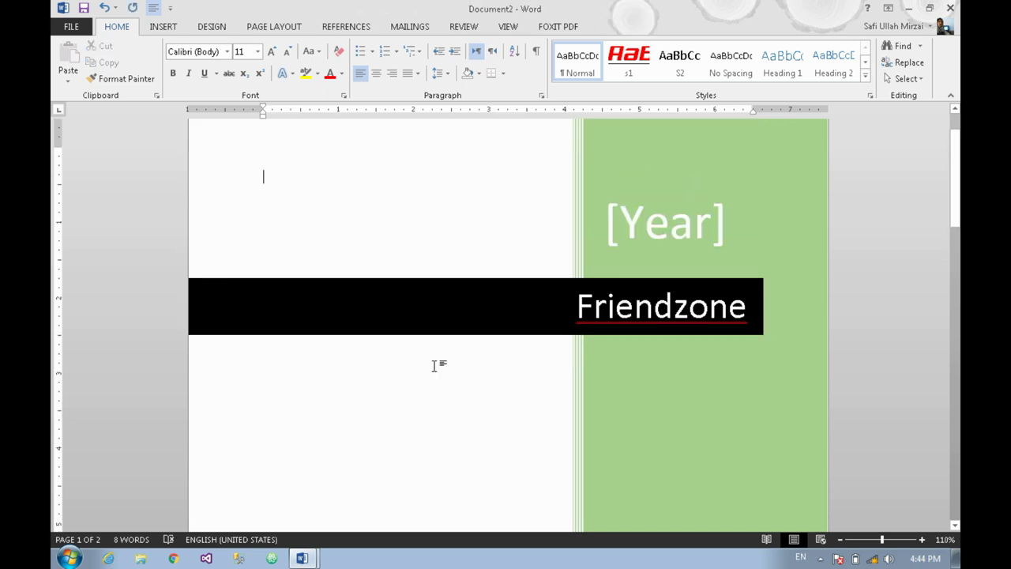
key(ctrl+z)
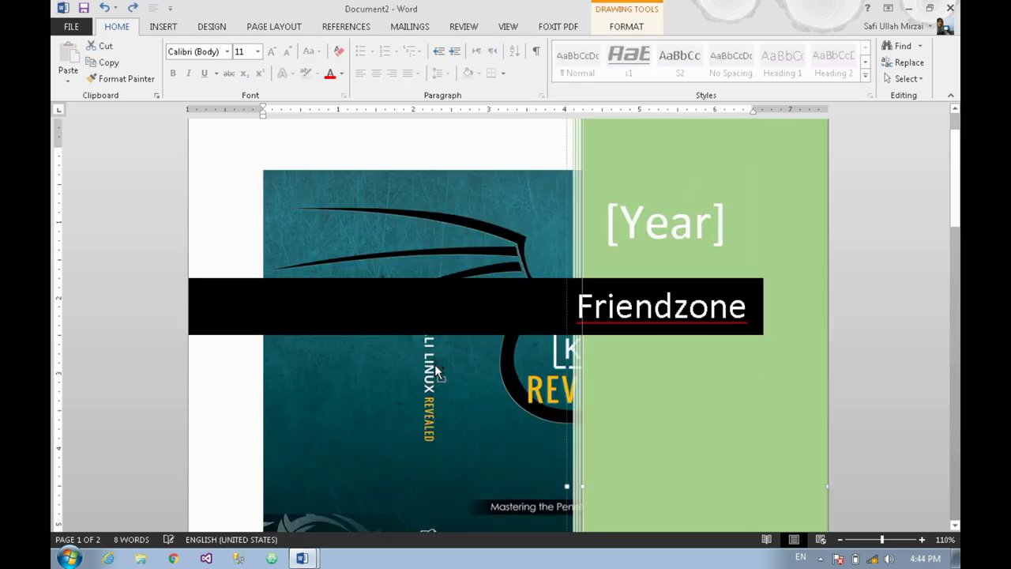
key(ctrl+z)
key(ctrl+z)
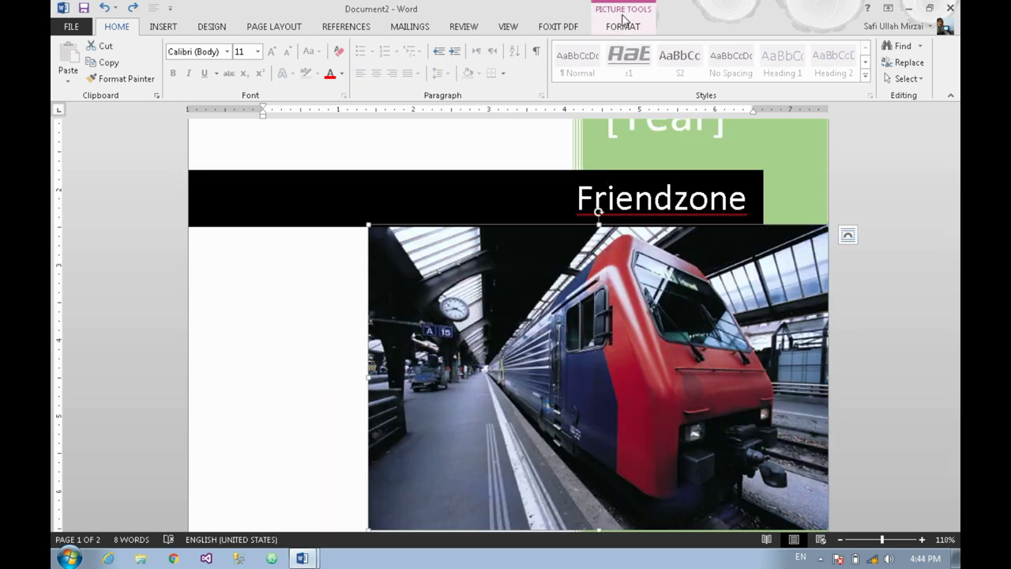
Step: Replace the train photo with kali-revealed-book-cover (1).png using Change Picture, working offline
click(625, 26)
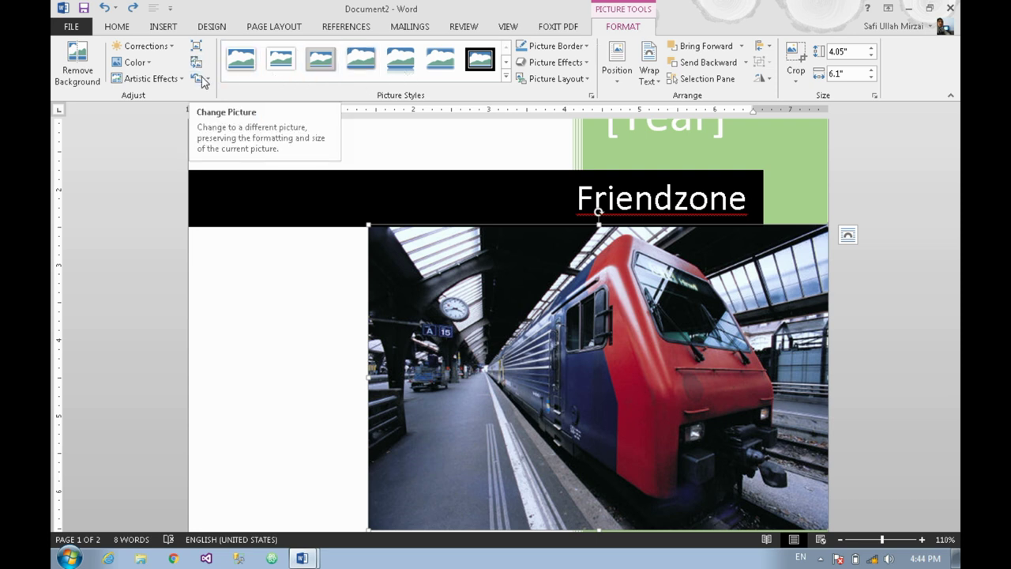
click(198, 63)
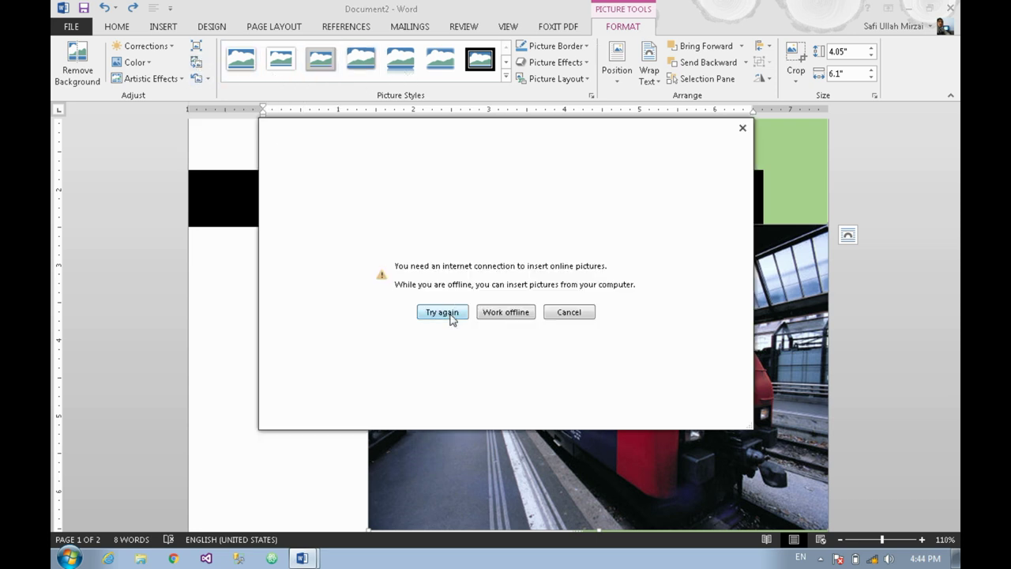
click(502, 312)
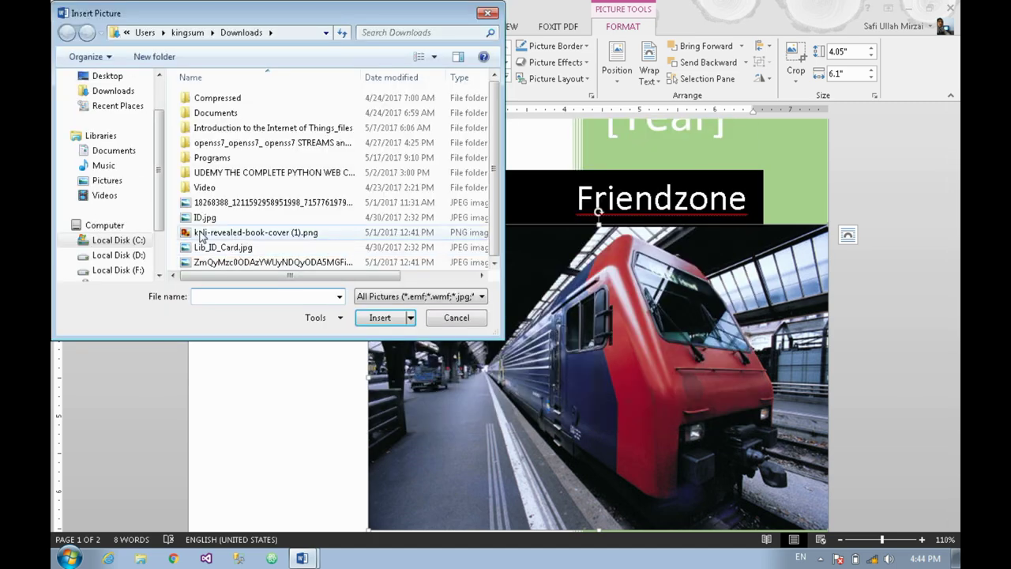
click(305, 232)
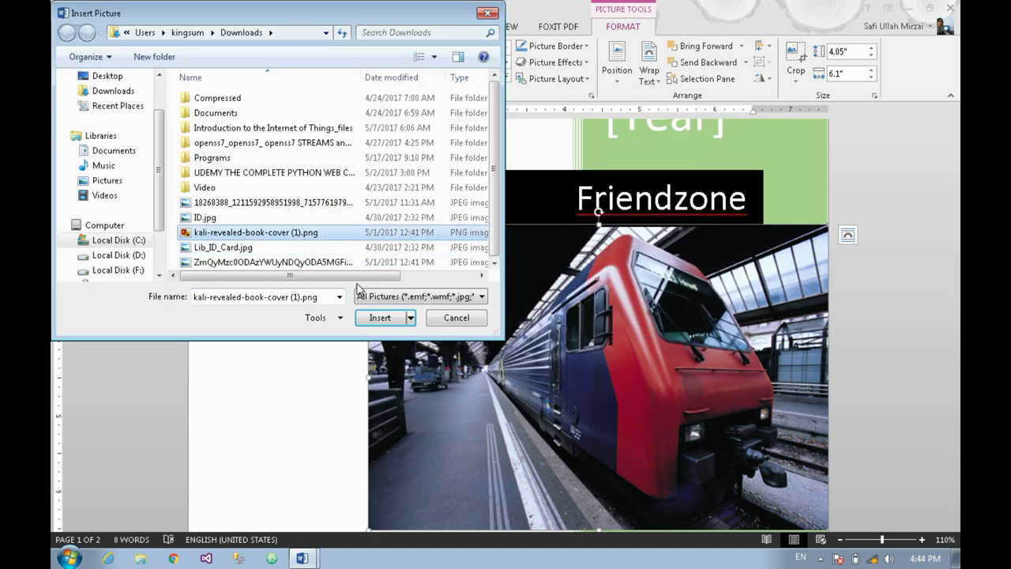
click(380, 317)
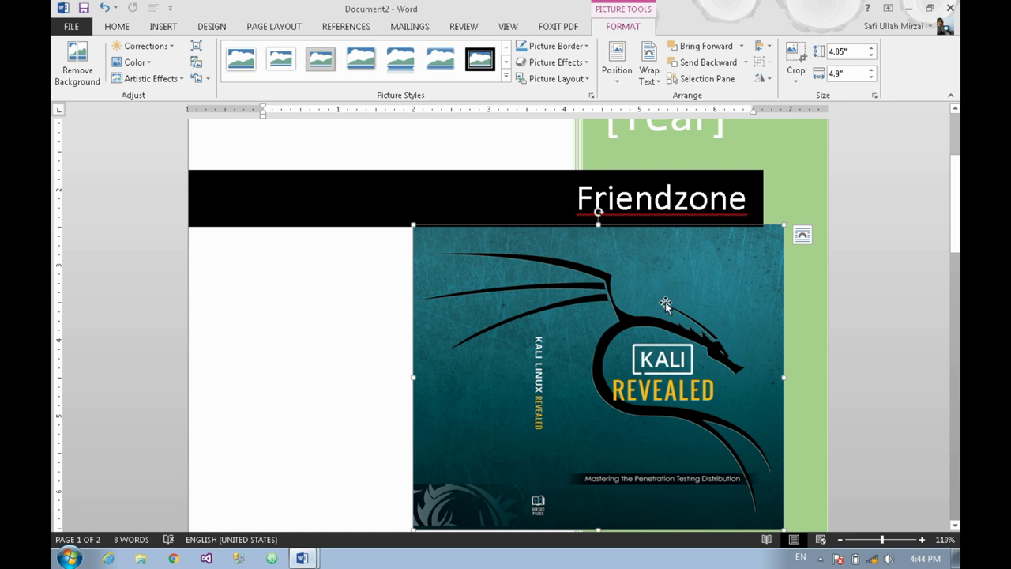
Step: Look over the updated cover, then bring up Windows Explorer's Computer window
scroll(665, 302, down, 1)
scroll(665, 302, down, 2)
scroll(665, 304, down, 2)
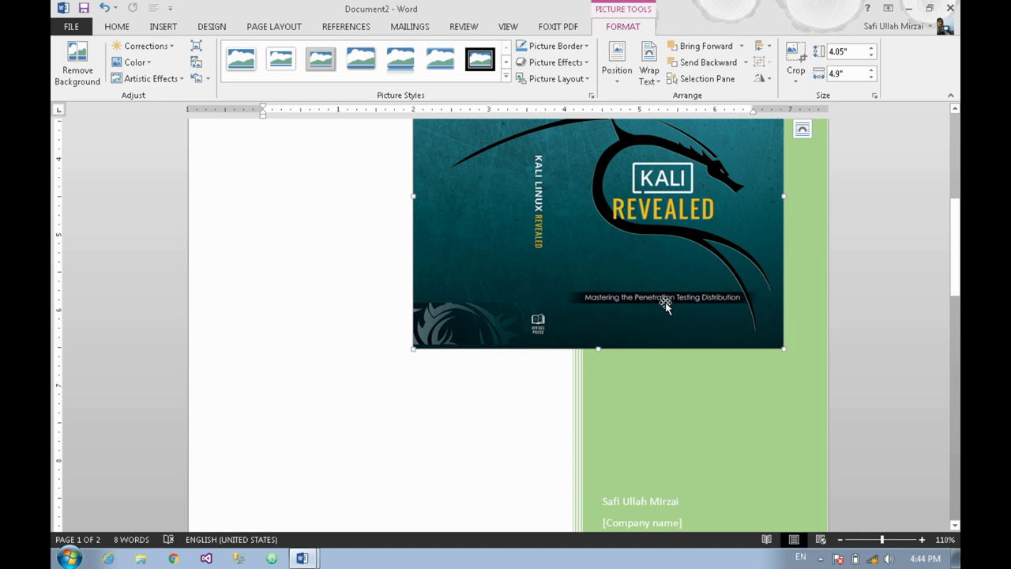
scroll(665, 304, up, 3)
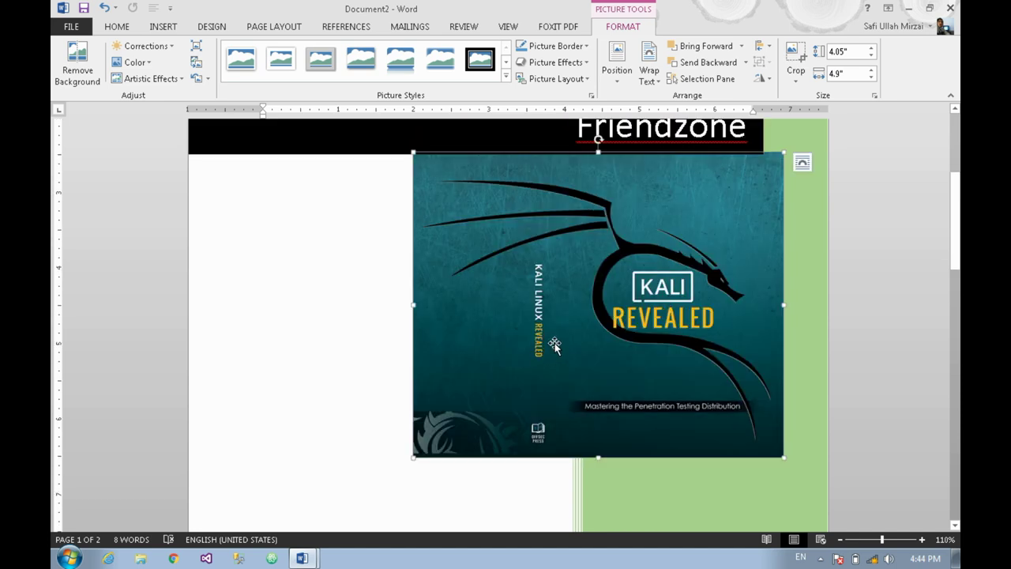
key(super+e)
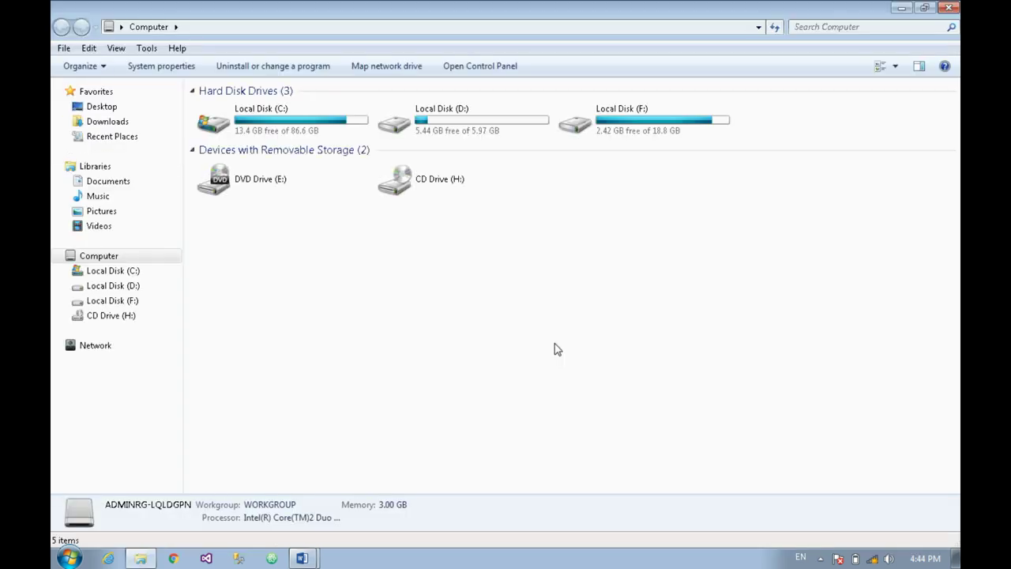
Step: View kali-revealed-book-cover (1).png full size from the Downloads folder, then close the viewer
click(101, 120)
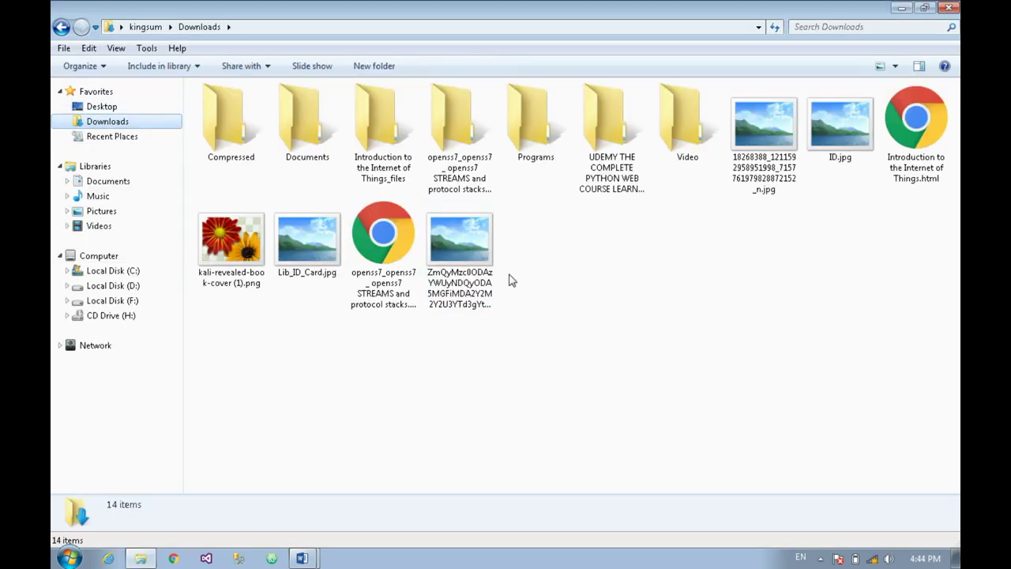
click(255, 229)
double_click(253, 228)
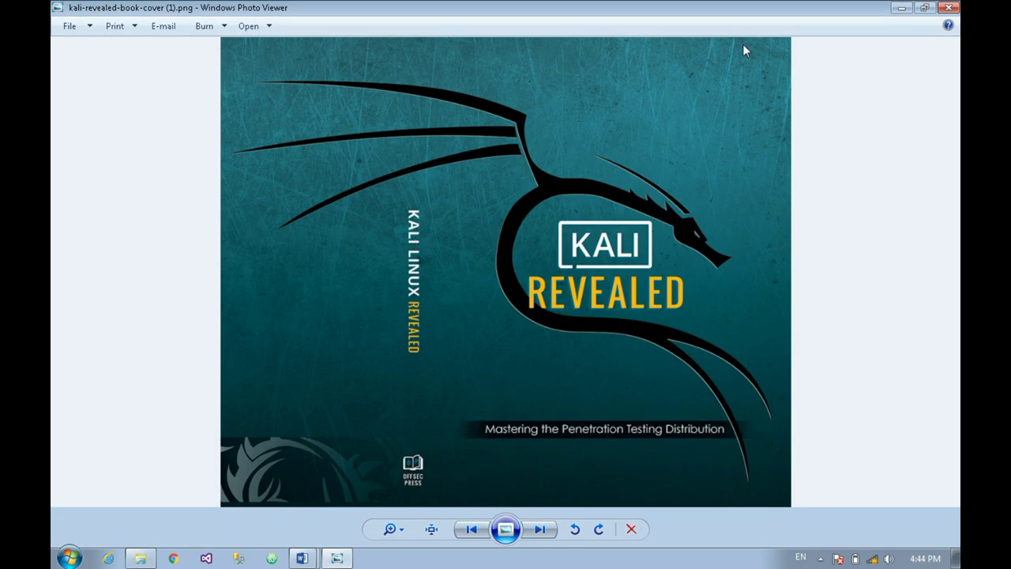
click(947, 7)
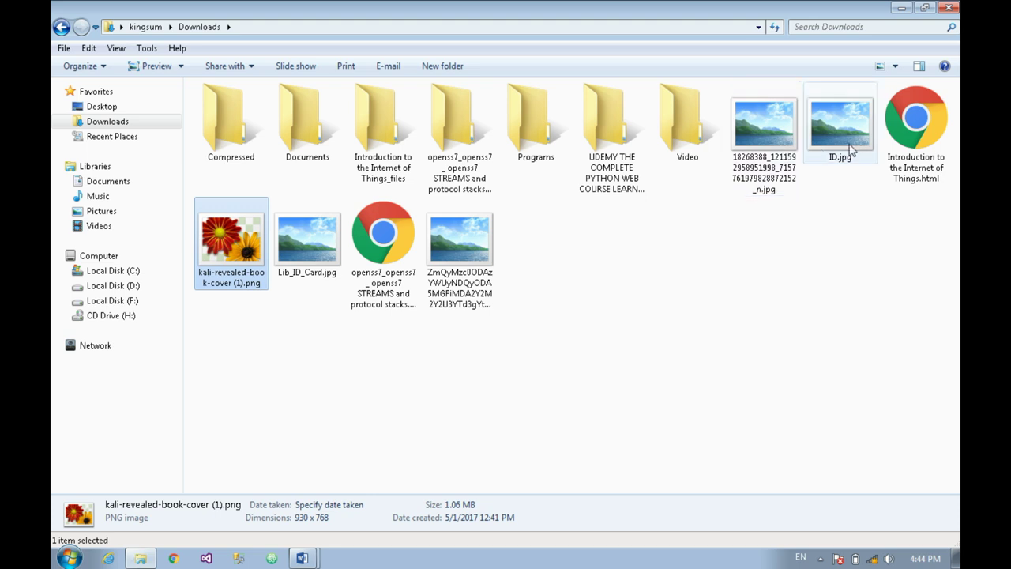
Step: Toggle the preview pane for the landscape jpg, then close Explorer to return to Word
click(796, 132)
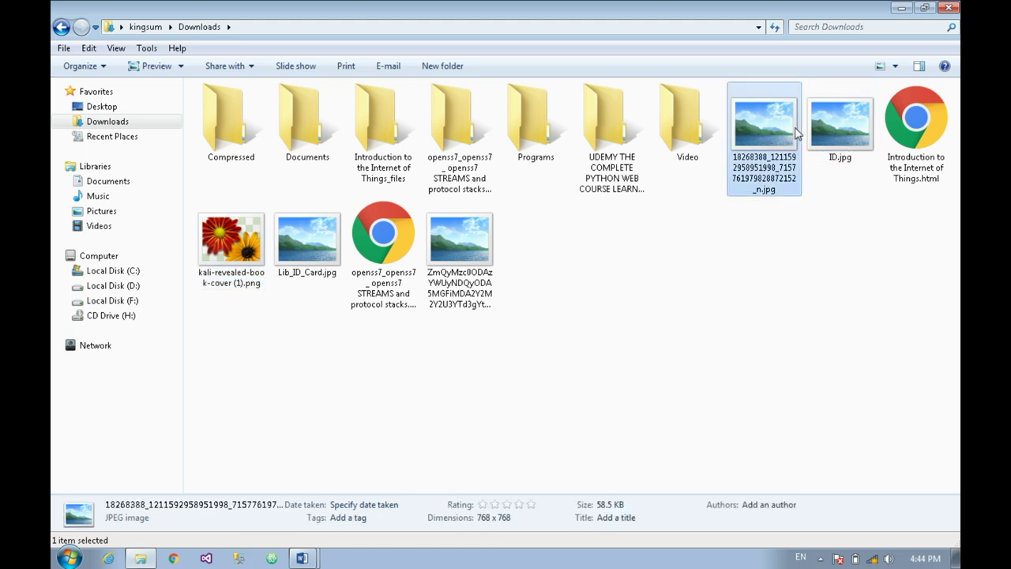
click(919, 66)
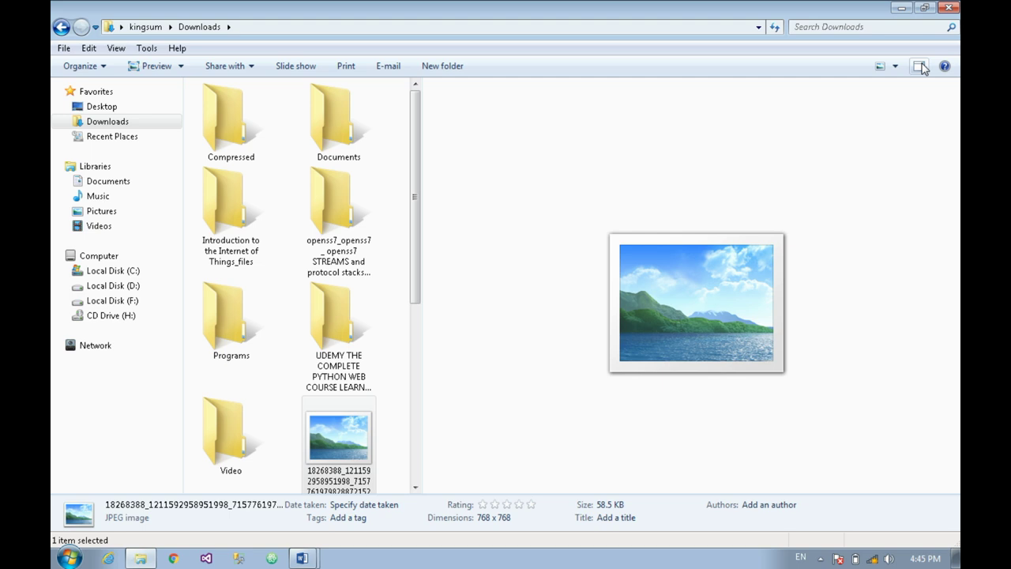
click(920, 66)
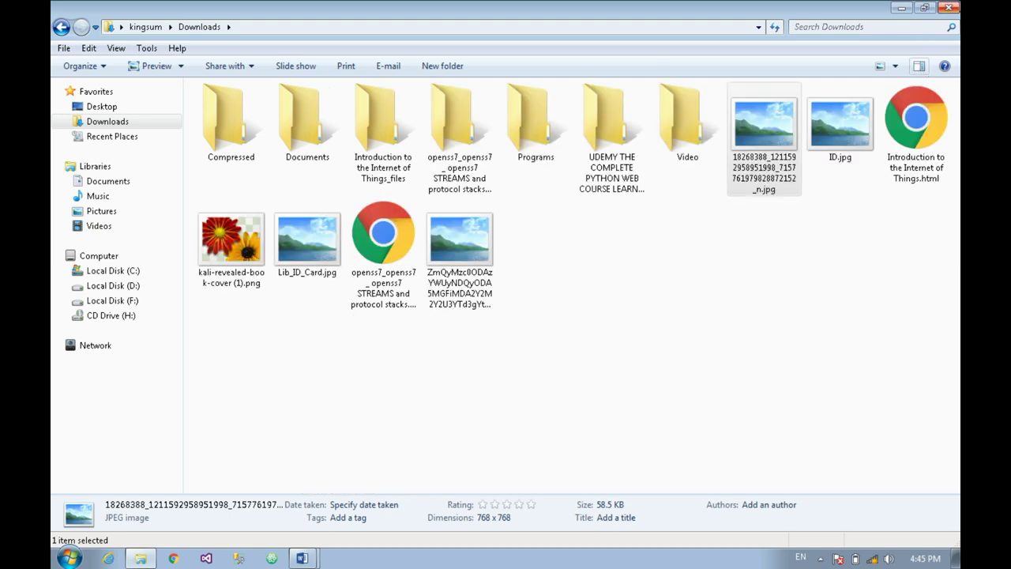
click(947, 7)
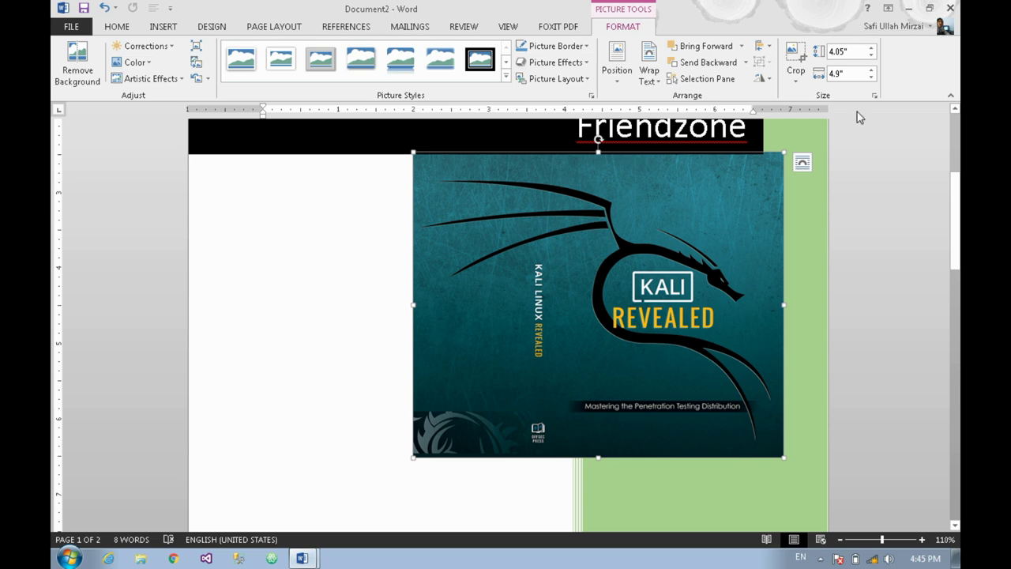
Step: Click into the cover's author name, company and date content controls
click(407, 323)
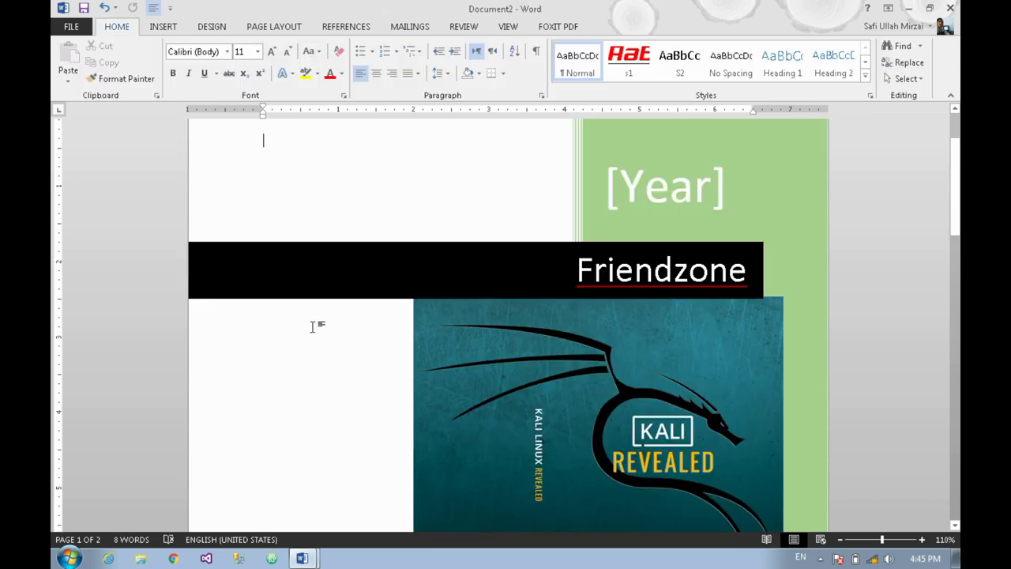
scroll(313, 327, down, 10)
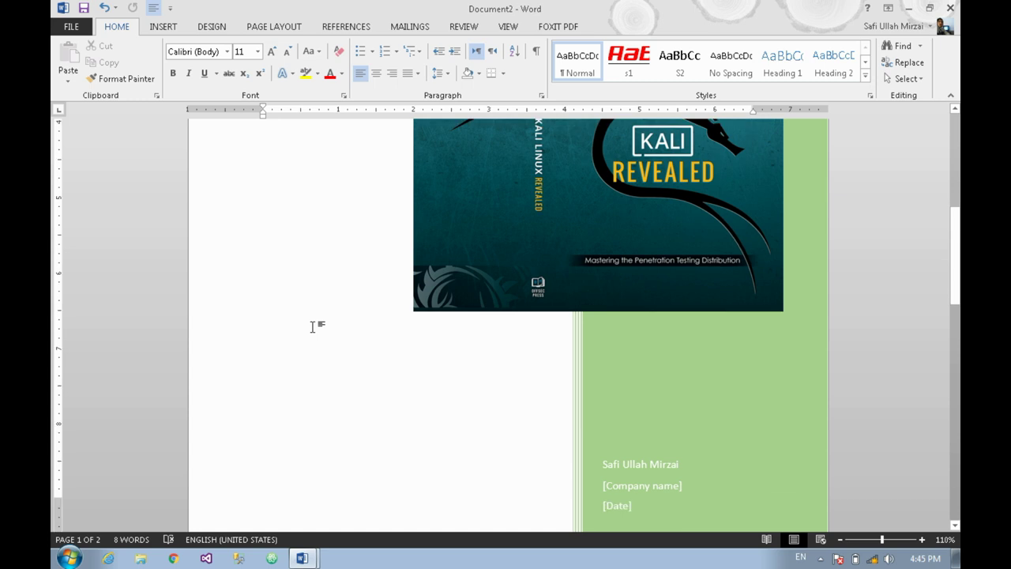
click(650, 354)
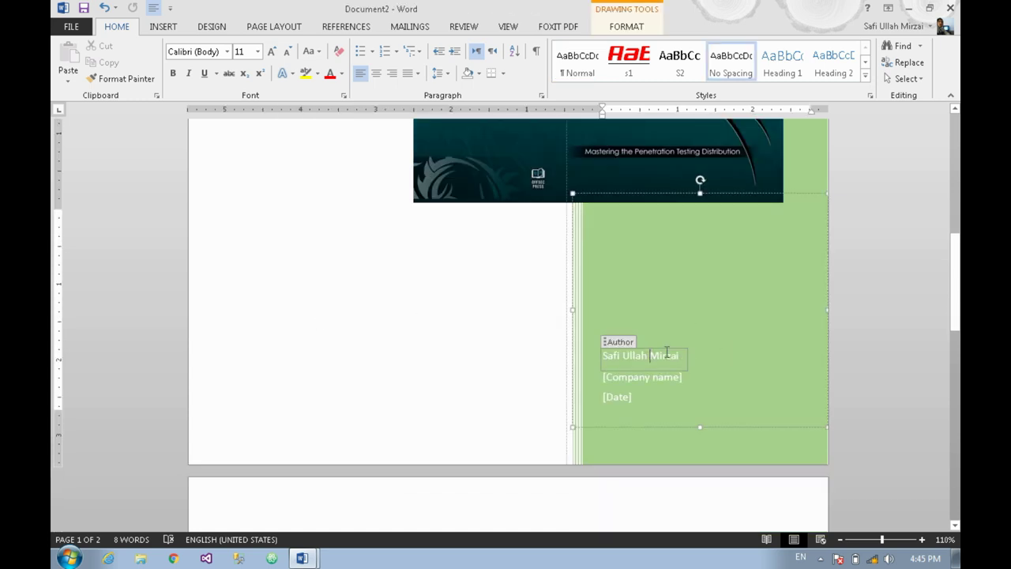
drag(685, 355, 589, 356)
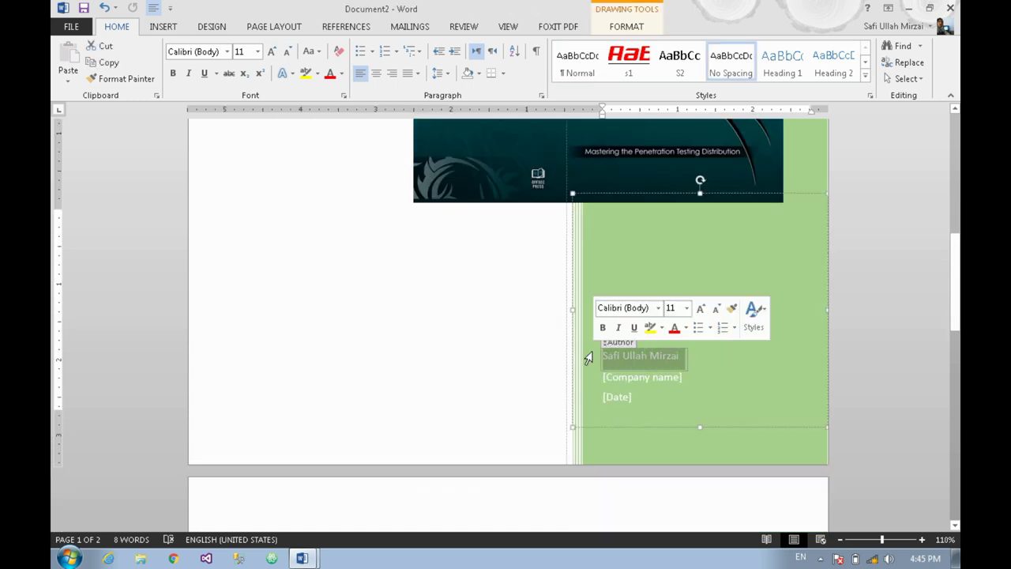
click(670, 379)
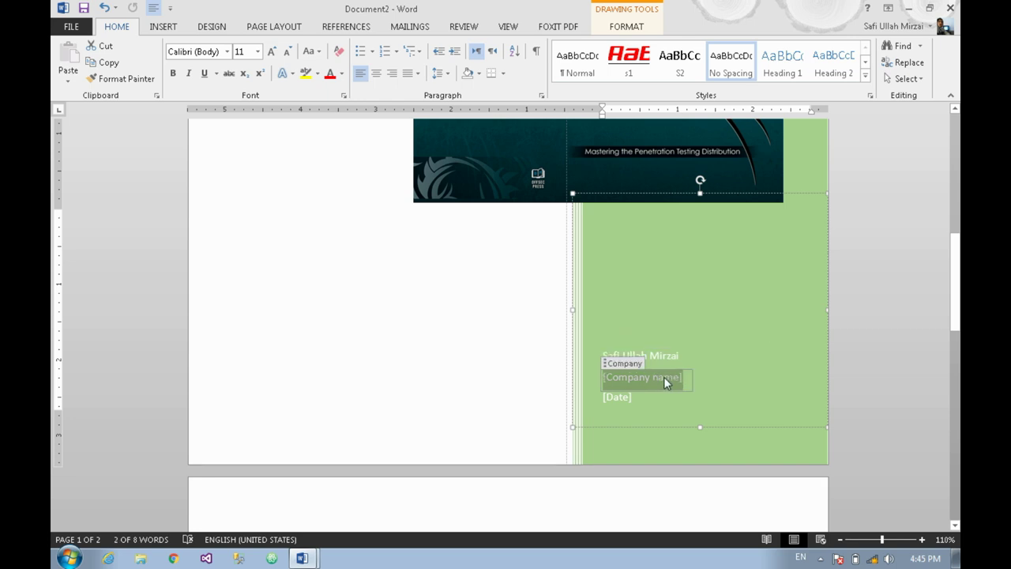
click(622, 403)
click(643, 405)
click(644, 407)
Step: Scroll over the Friendzone cover page, deselect the picture and switch to the Insert ribbon
scroll(641, 399, up, 5)
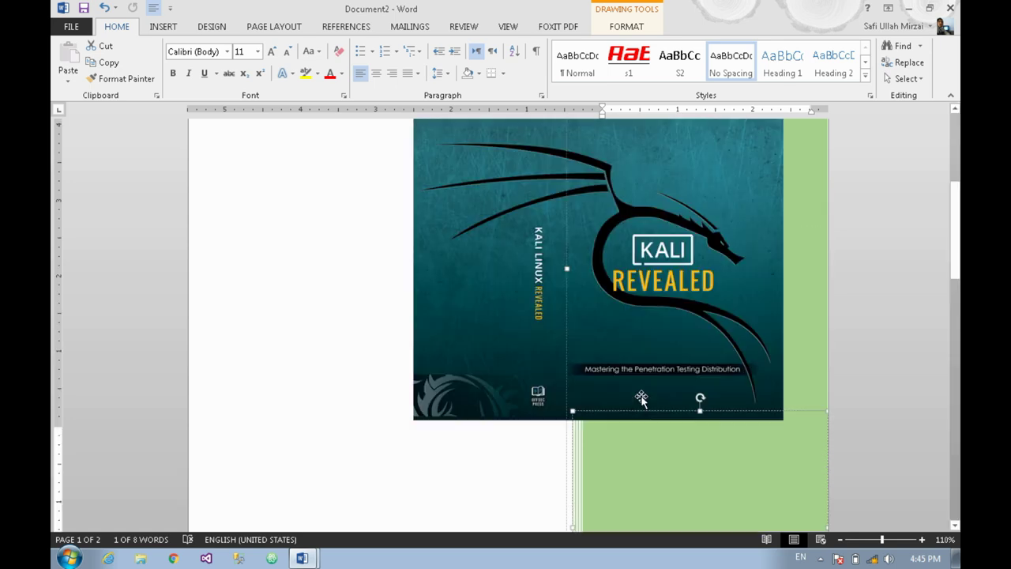
scroll(638, 379, up, 5)
scroll(634, 353, down, 5)
scroll(634, 353, down, 5)
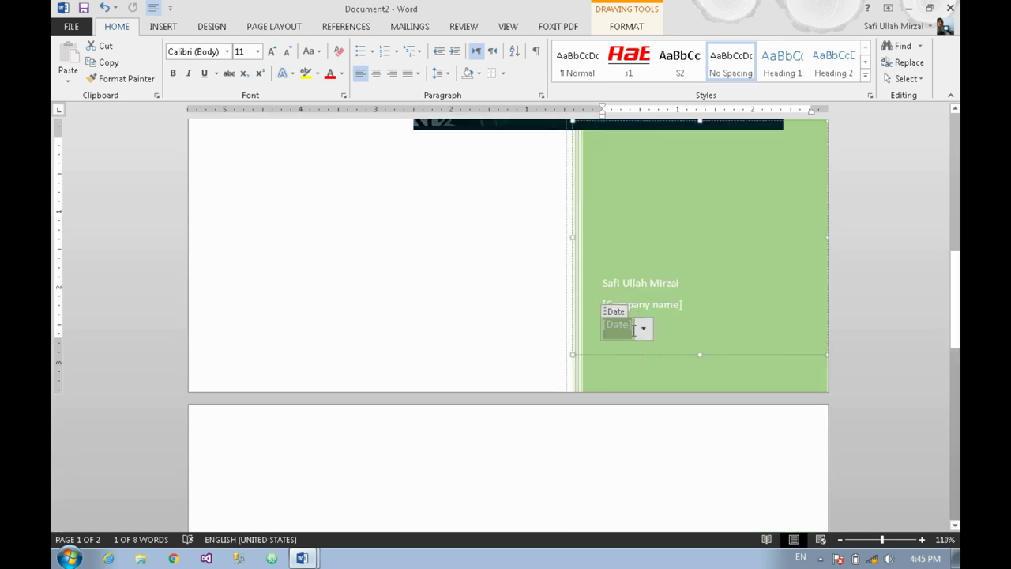
scroll(679, 276, up, 5)
scroll(703, 237, up, 3)
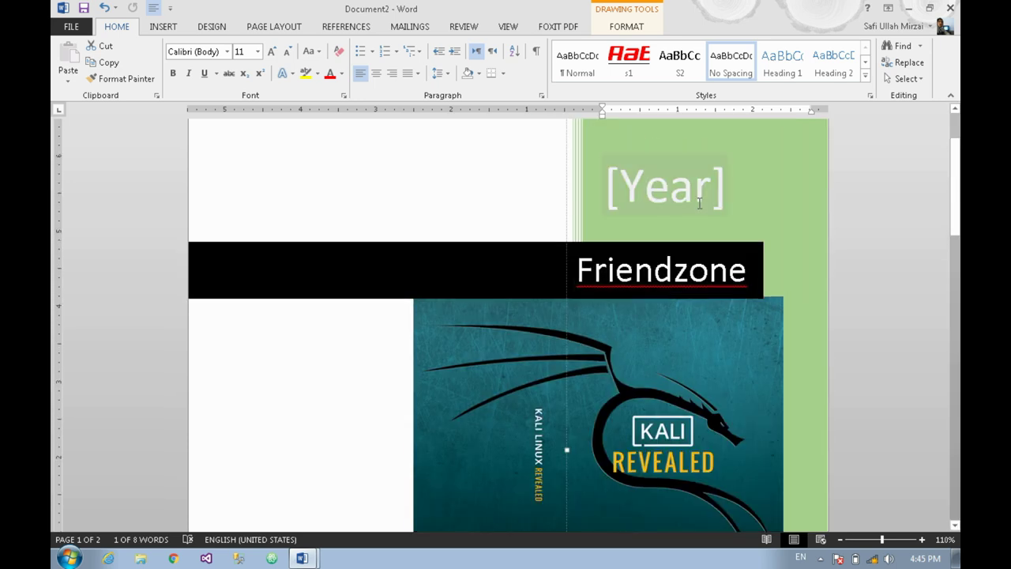
scroll(697, 190, down, 1)
scroll(647, 339, down, 8)
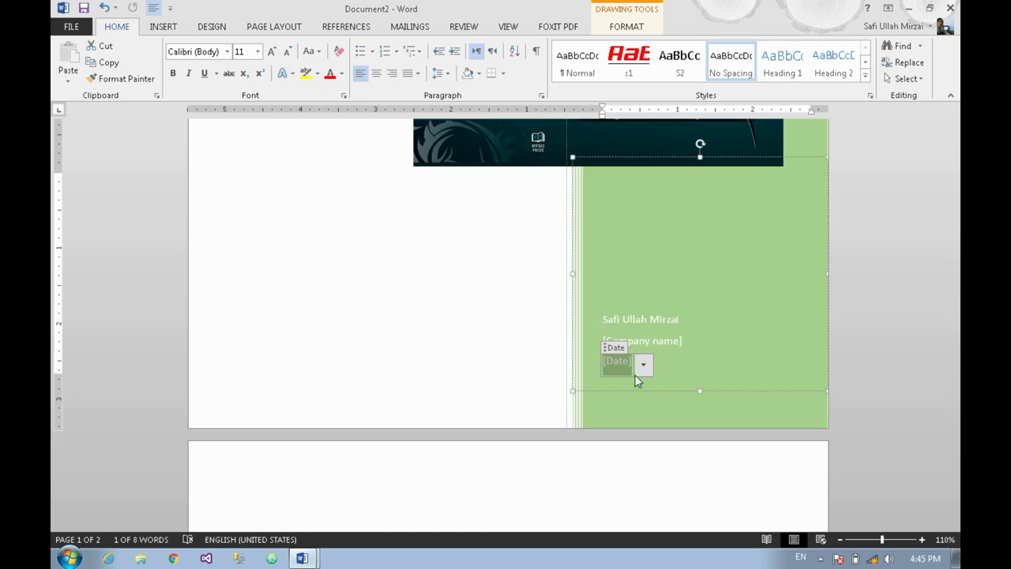
scroll(668, 309, up, 4)
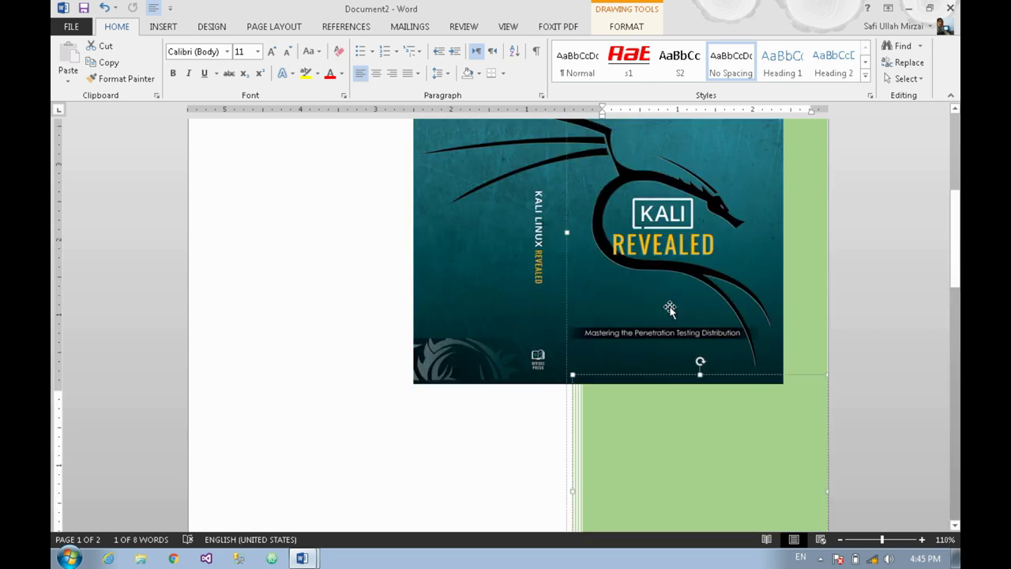
scroll(671, 212, up, 4)
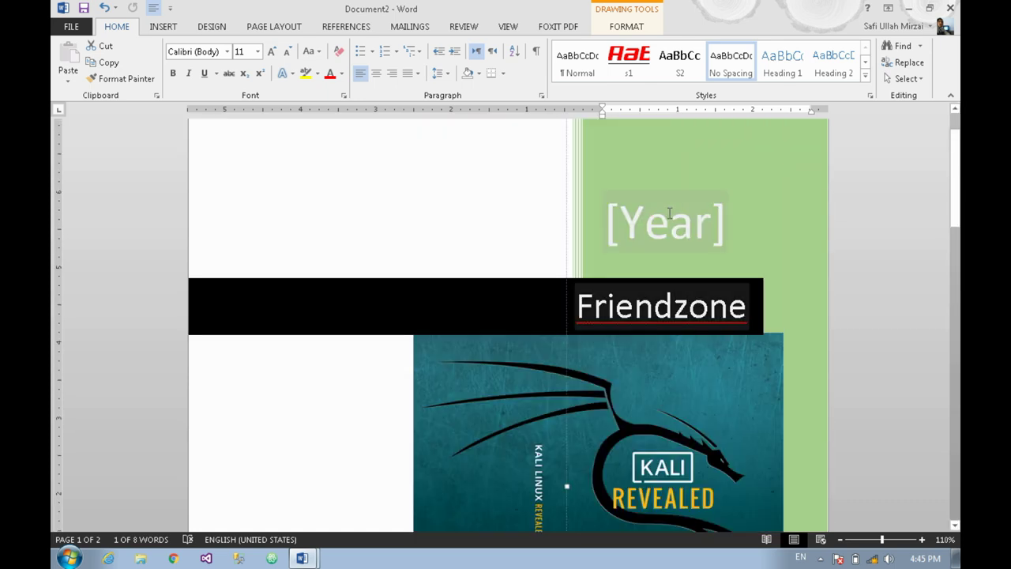
scroll(669, 213, down, 2)
scroll(675, 255, down, 8)
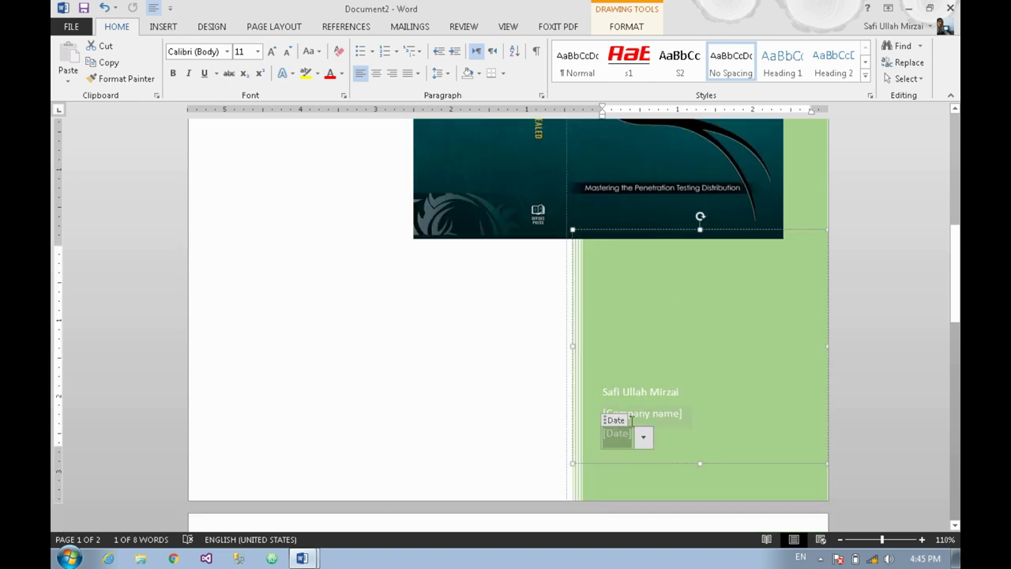
scroll(603, 388, up, 2)
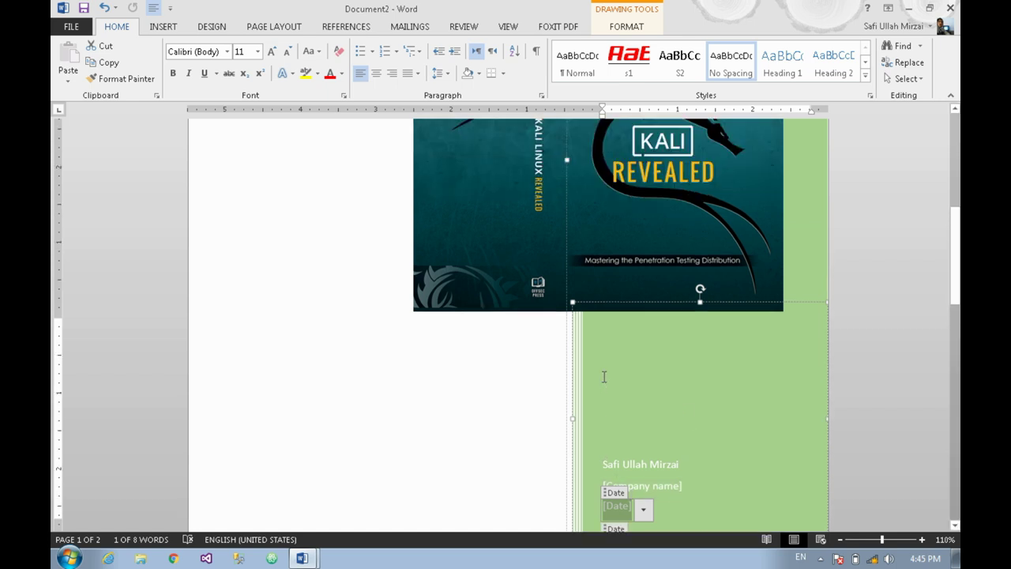
scroll(602, 374, up, 3)
click(167, 27)
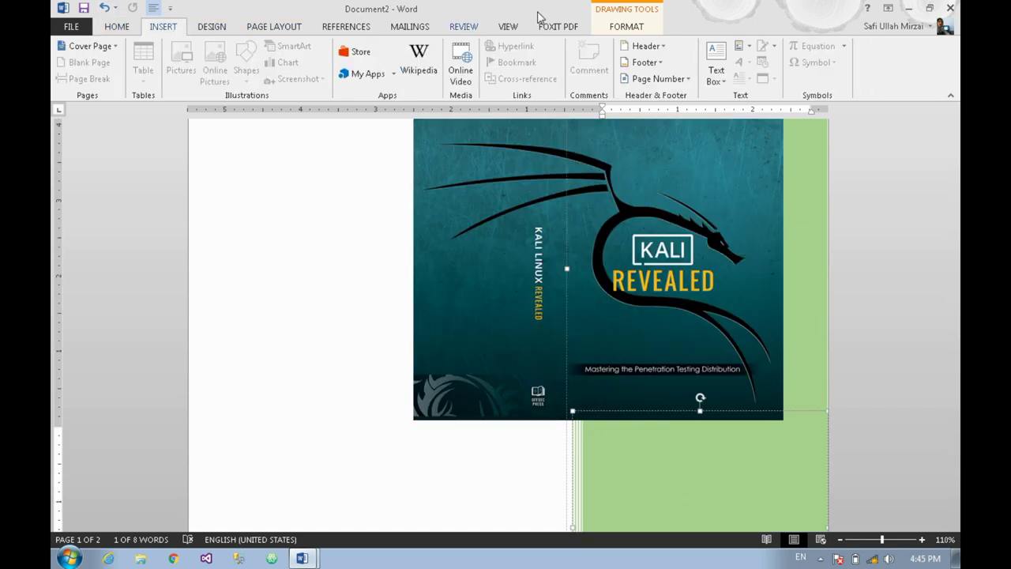
click(367, 192)
click(116, 26)
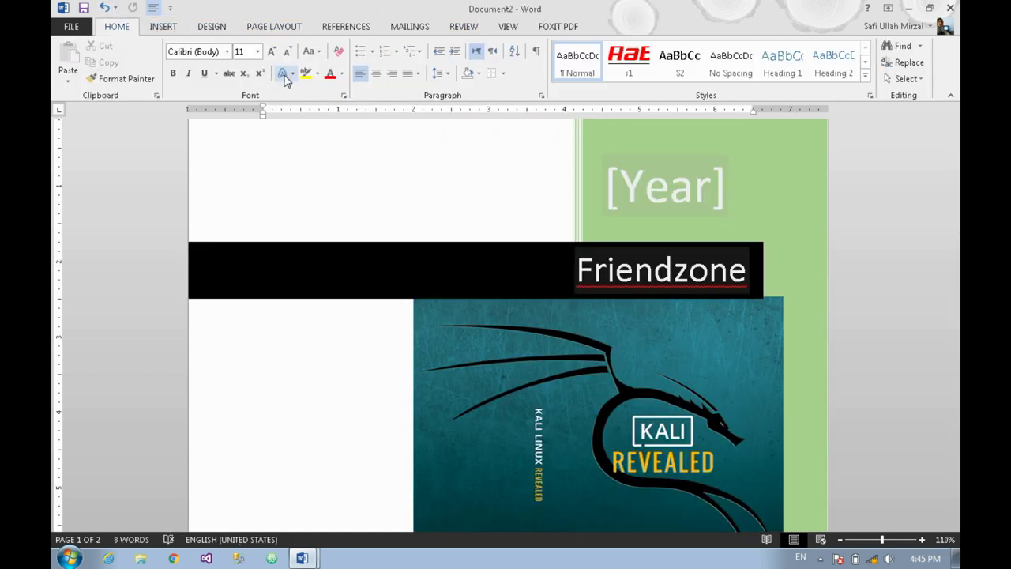
click(163, 27)
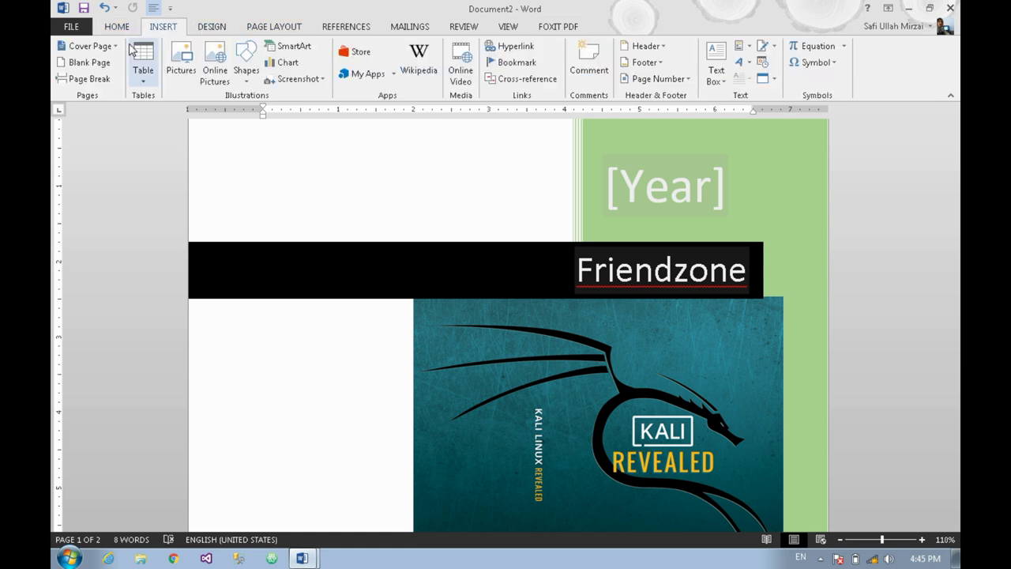
Step: Apply the Element cover page design from Office.com and look it over
click(109, 46)
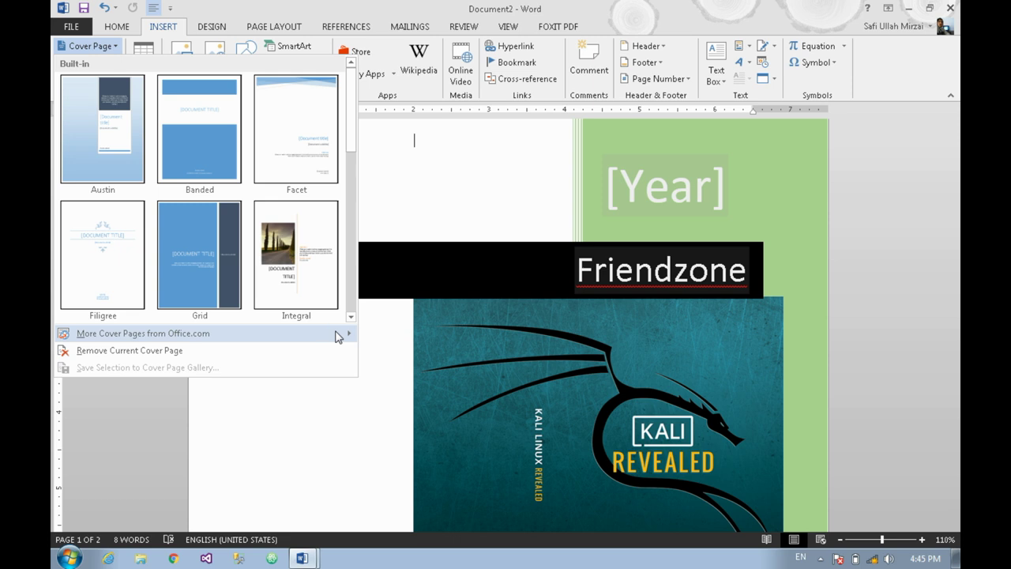
mouse_move(334, 336)
click(418, 389)
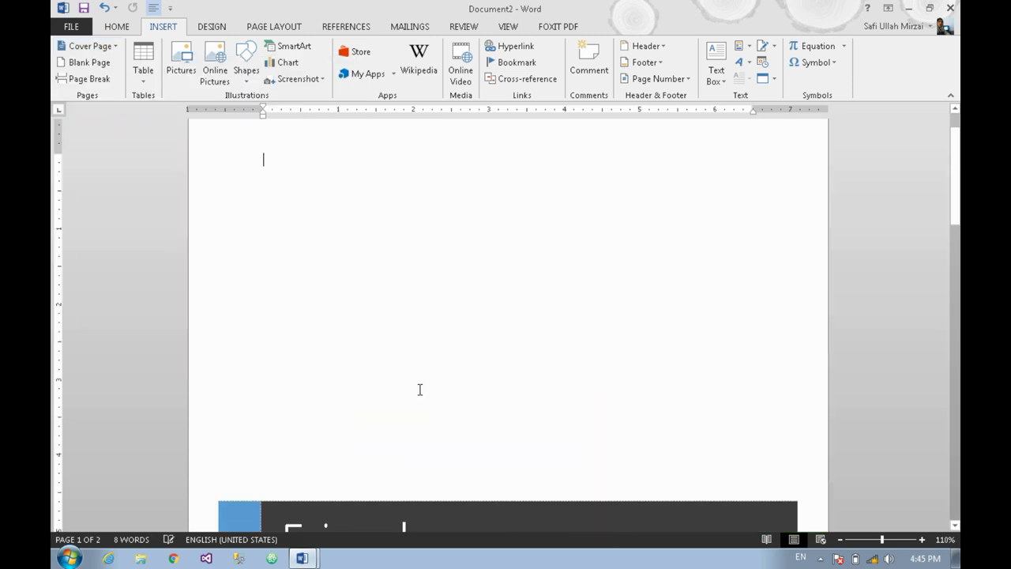
scroll(419, 388, down, 4)
scroll(419, 388, down, 3)
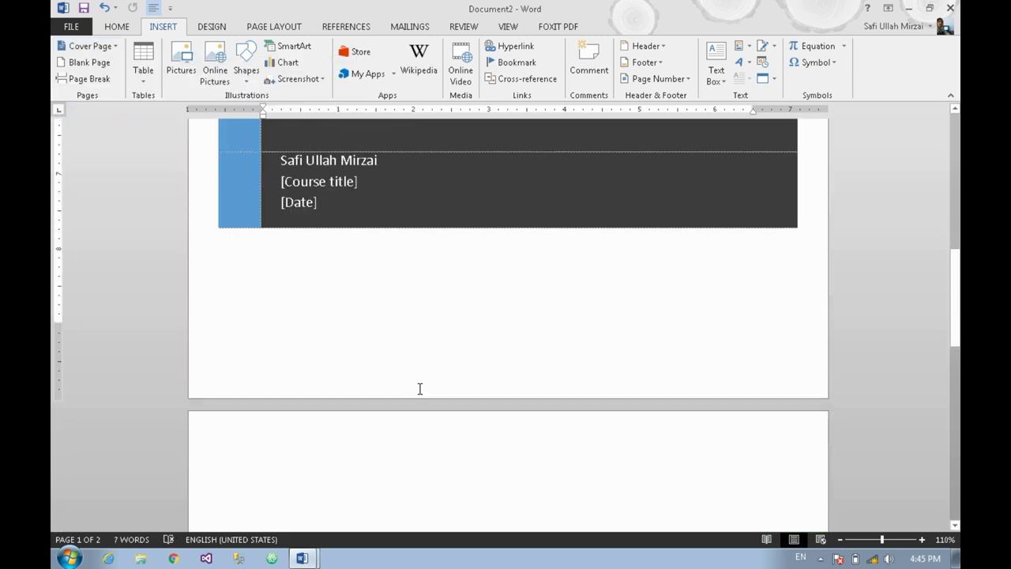
scroll(419, 389, up, 3)
scroll(419, 388, up, 4)
scroll(419, 388, up, 2)
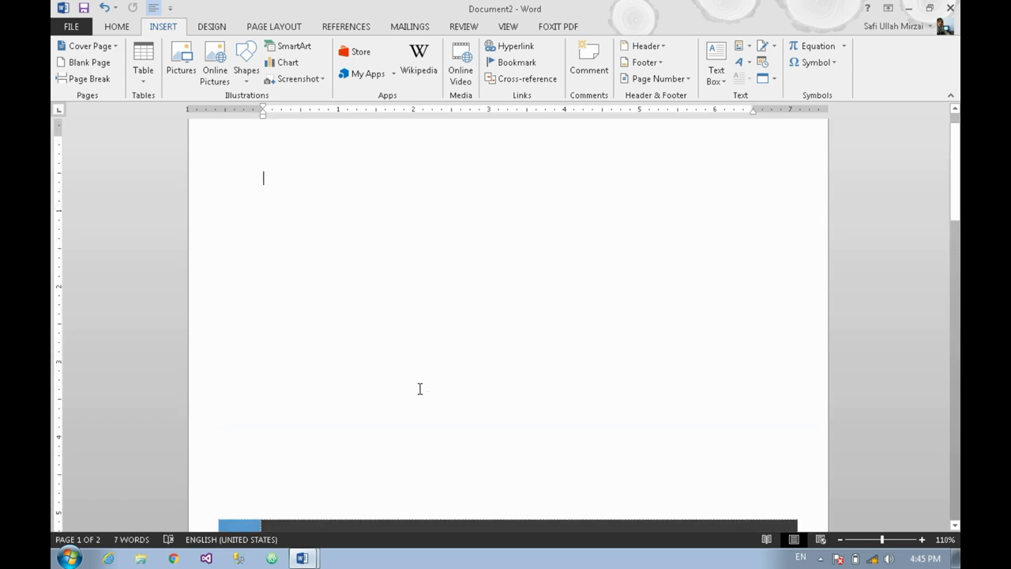
scroll(419, 389, down, 6)
scroll(419, 386, up, 6)
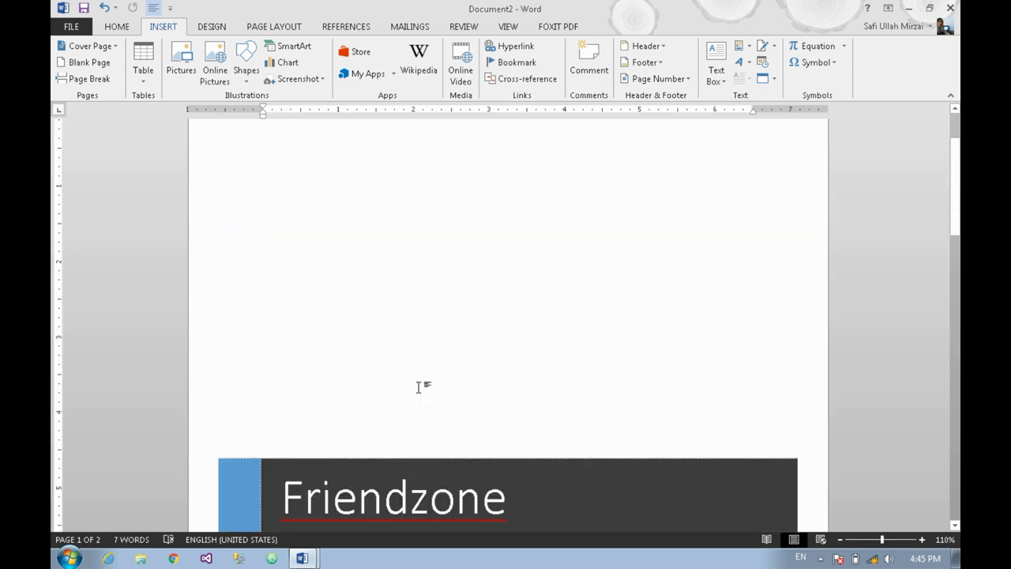
scroll(419, 386, up, 2)
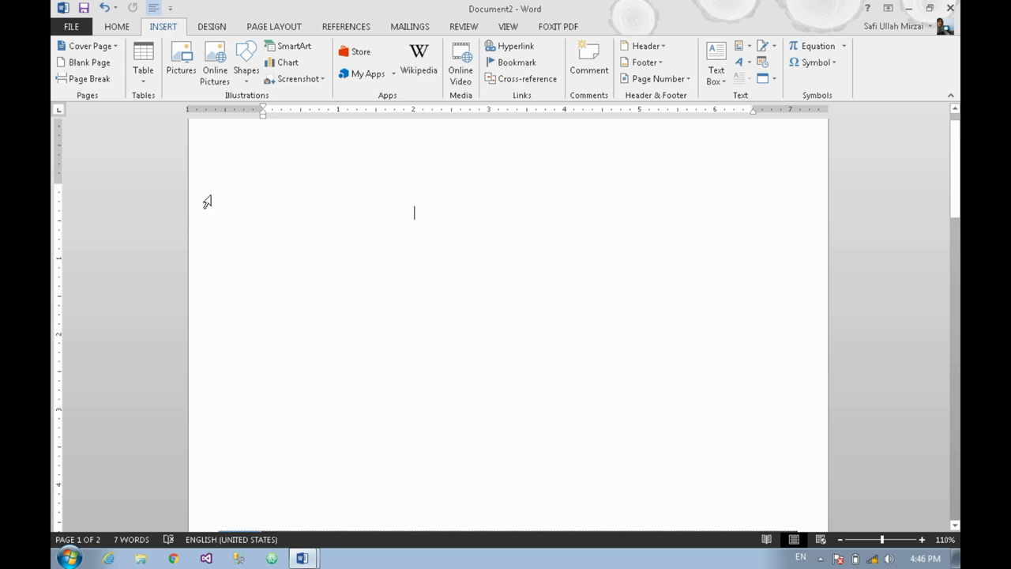
Step: Remove the current cover page and add a blank page
click(87, 46)
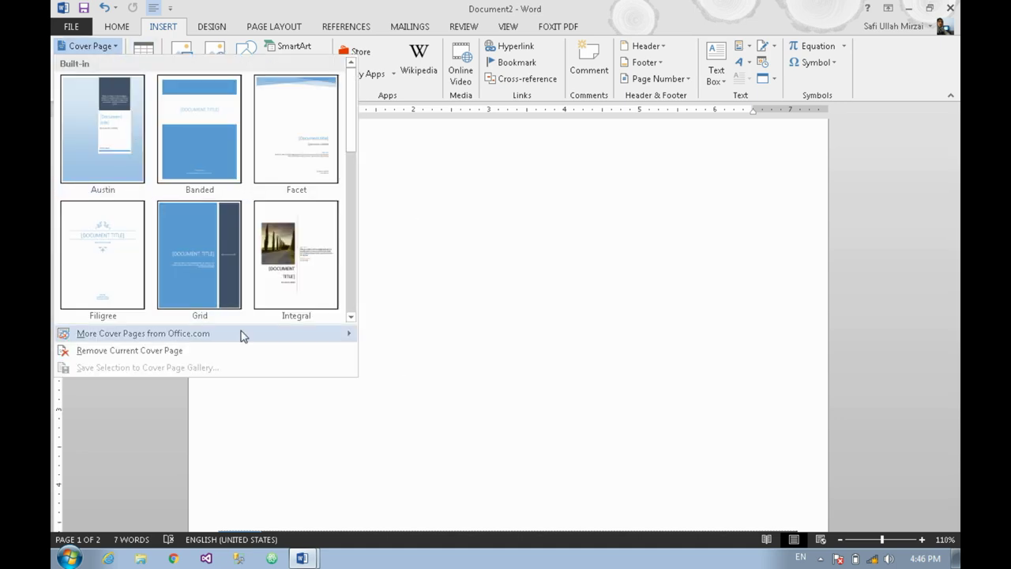
mouse_move(338, 339)
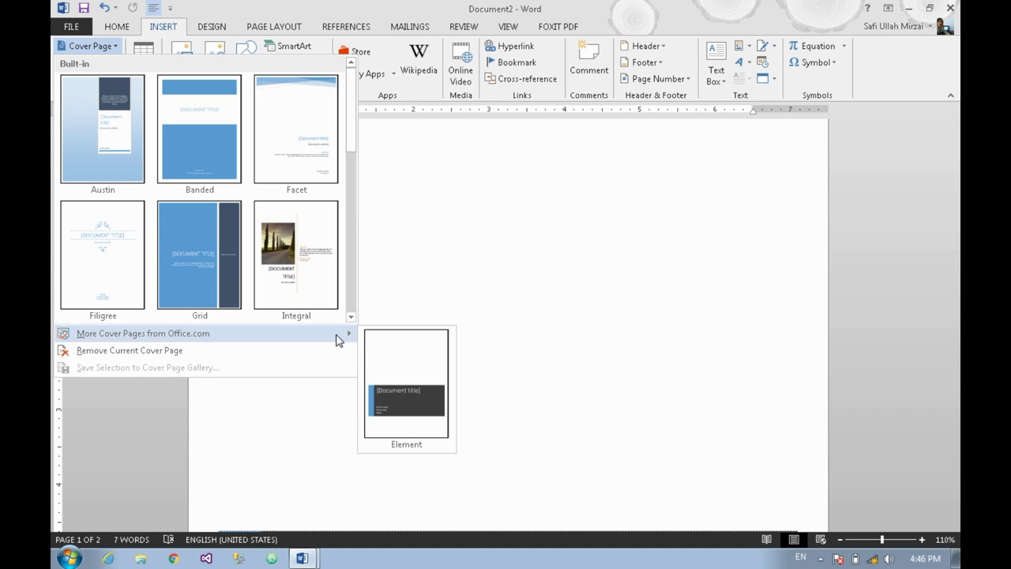
click(298, 358)
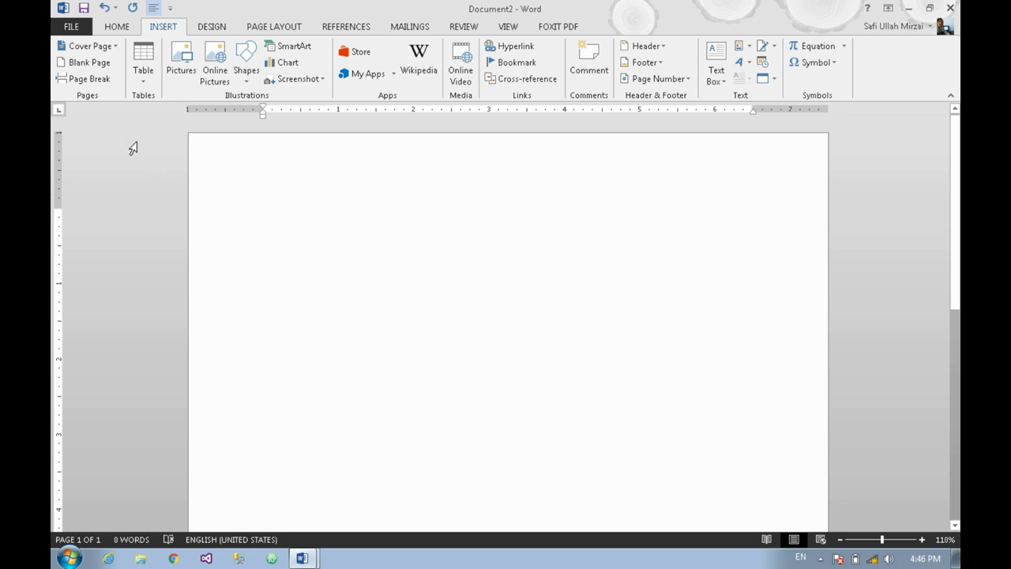
click(100, 65)
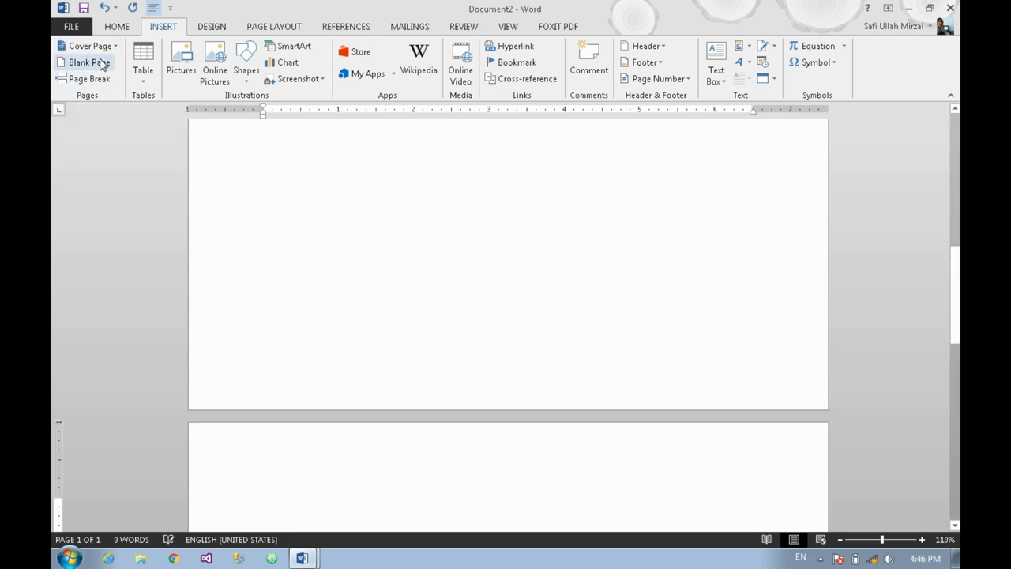
Step: Add two more blank pages to reach 11 pages, then return to the top of page 1
click(101, 65)
click(100, 65)
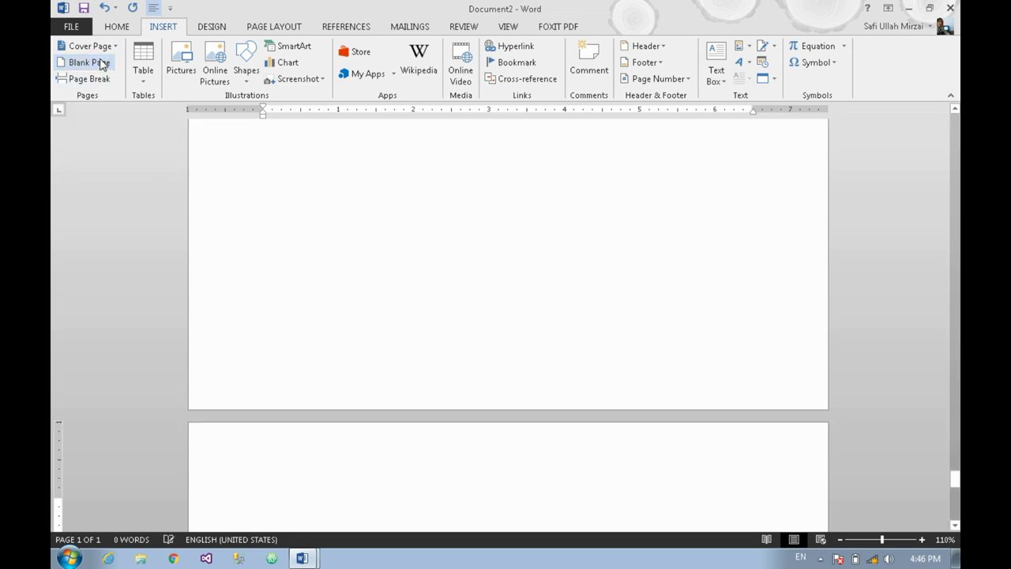
scroll(520, 276, up, 5)
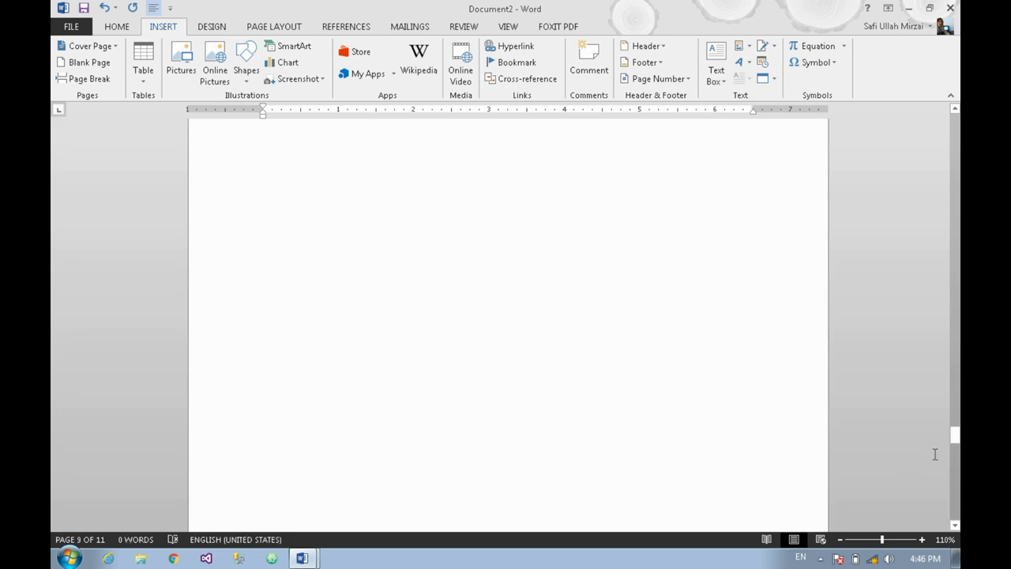
drag(954, 443, 954, 125)
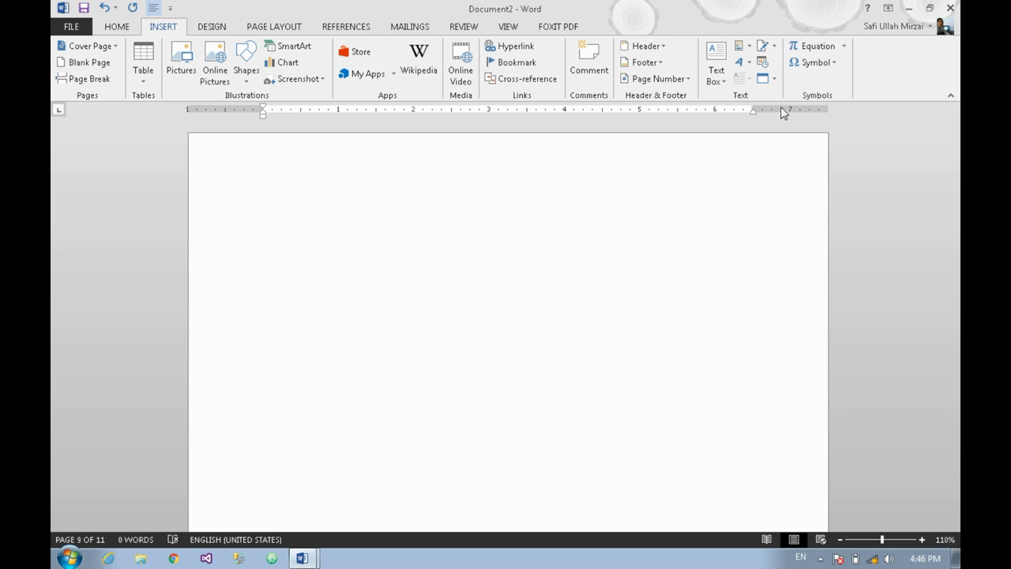
click(681, 146)
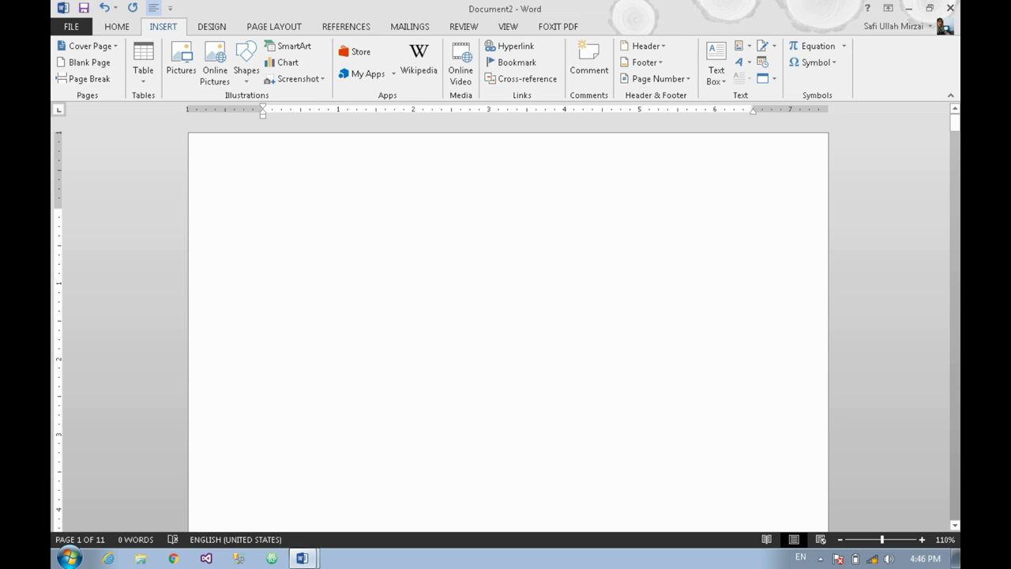
Step: Generate 478 words of sample paragraphs by entering =rand(10) on the first line
text(=ra)
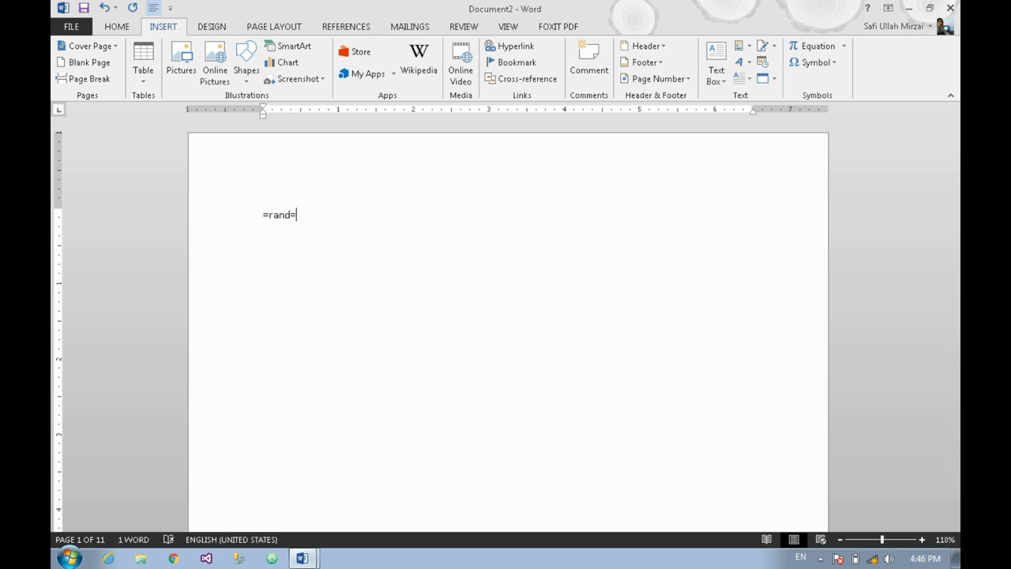
key(BackSpace)
text(10)
key(Return)
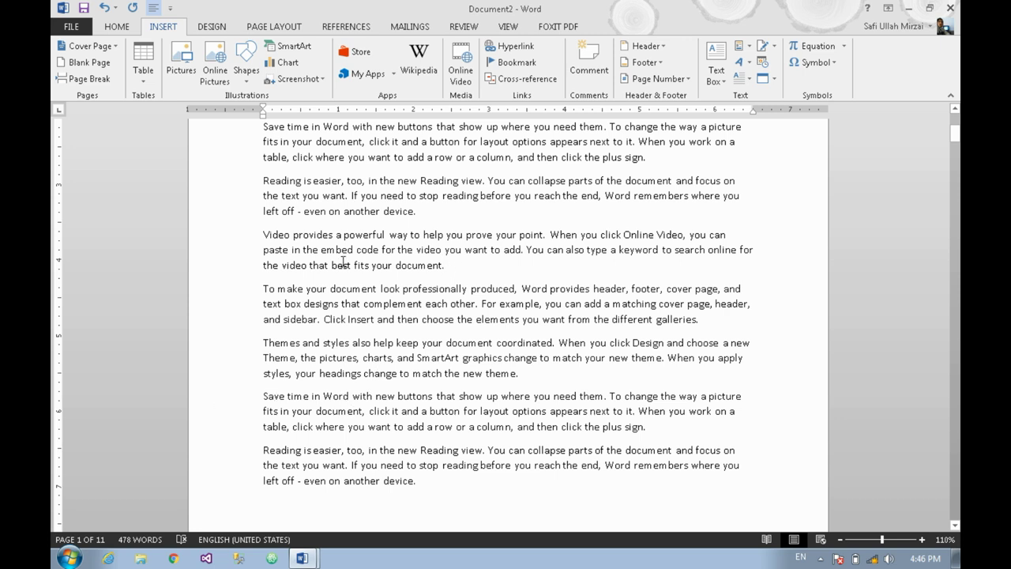
click(88, 79)
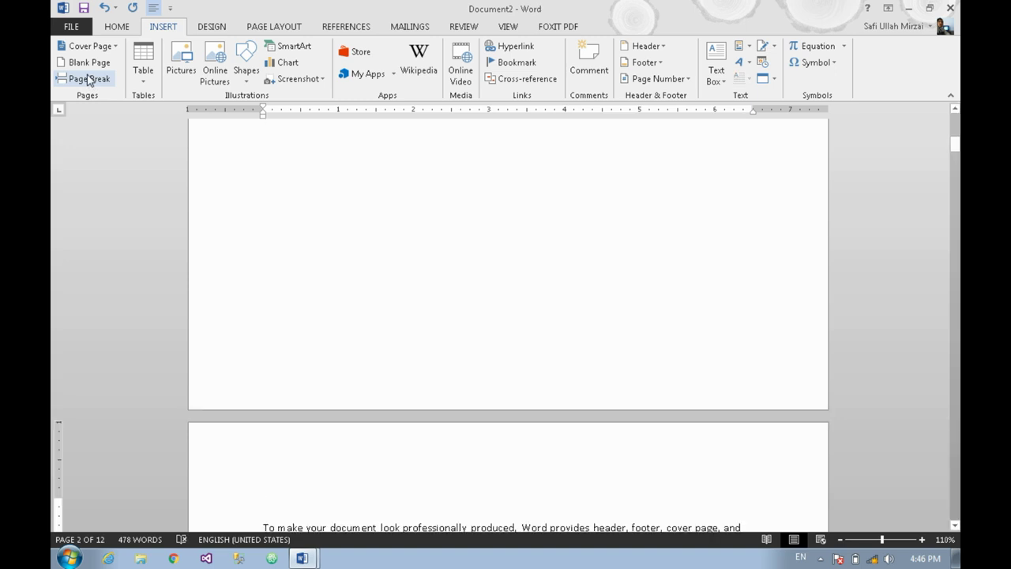
Step: Place the cursor on the empty line after the sample text on page 2
scroll(309, 216, up, 5)
scroll(459, 248, down, 3)
scroll(459, 248, down, 3)
scroll(384, 359, up, 4)
scroll(424, 344, up, 3)
scroll(424, 343, up, 2)
scroll(424, 344, down, 4)
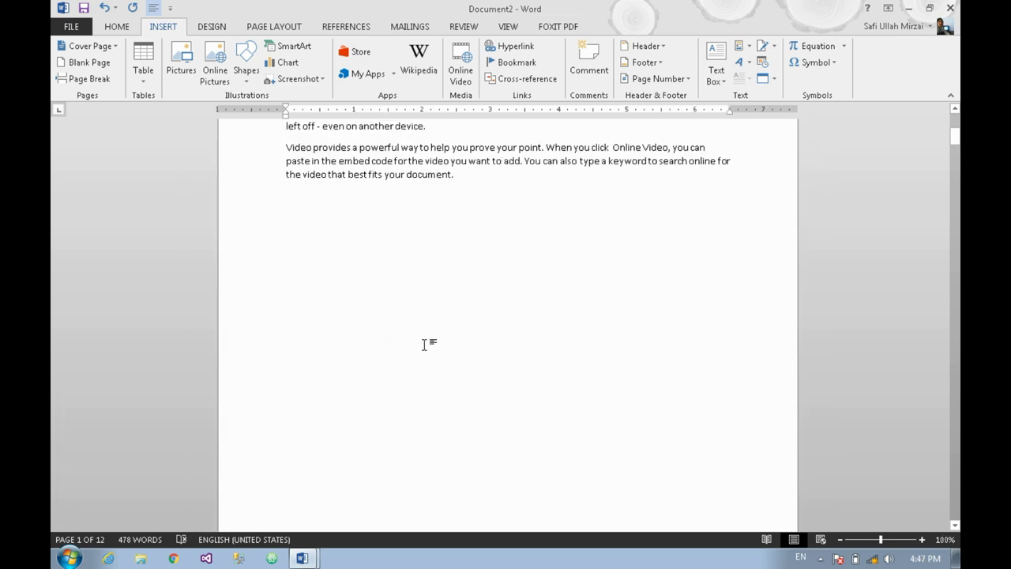
scroll(424, 343, up, 5)
scroll(426, 344, down, 5)
scroll(425, 345, down, 4)
scroll(425, 344, down, 3)
scroll(425, 345, up, 3)
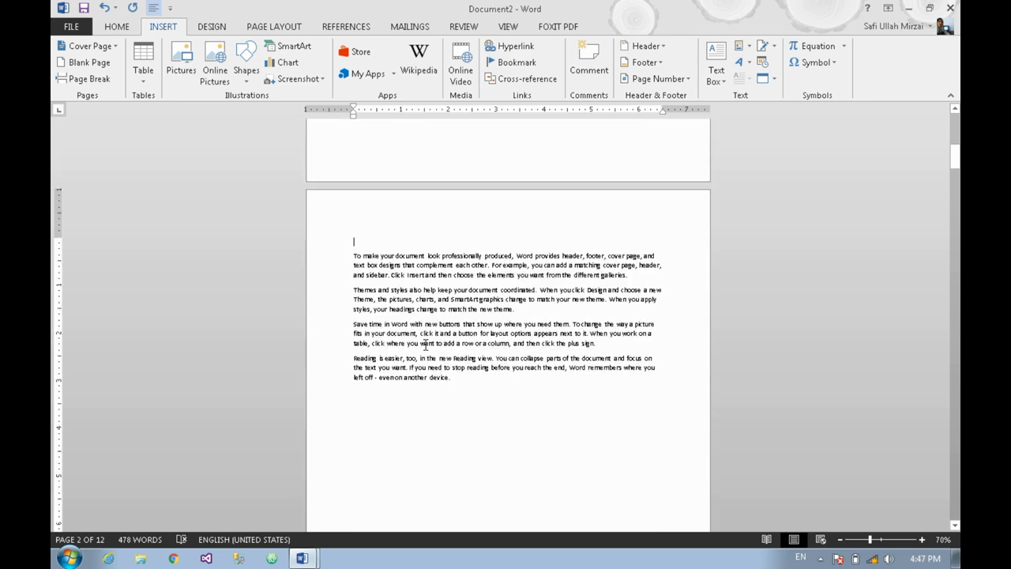
scroll(425, 345, up, 3)
scroll(425, 345, up, 2)
scroll(425, 344, up, 3)
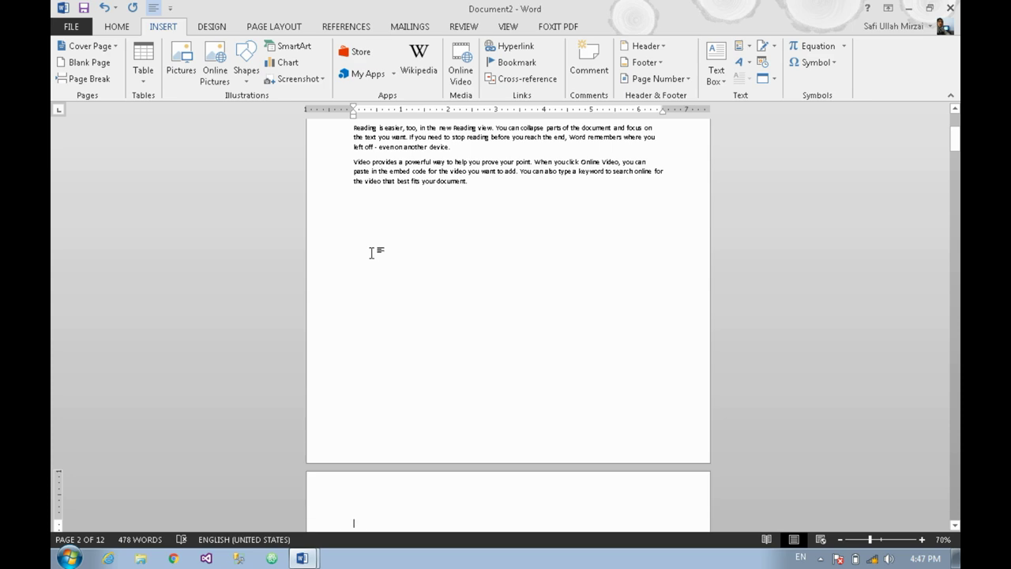
scroll(137, 194, up, 3)
scroll(136, 194, down, 10)
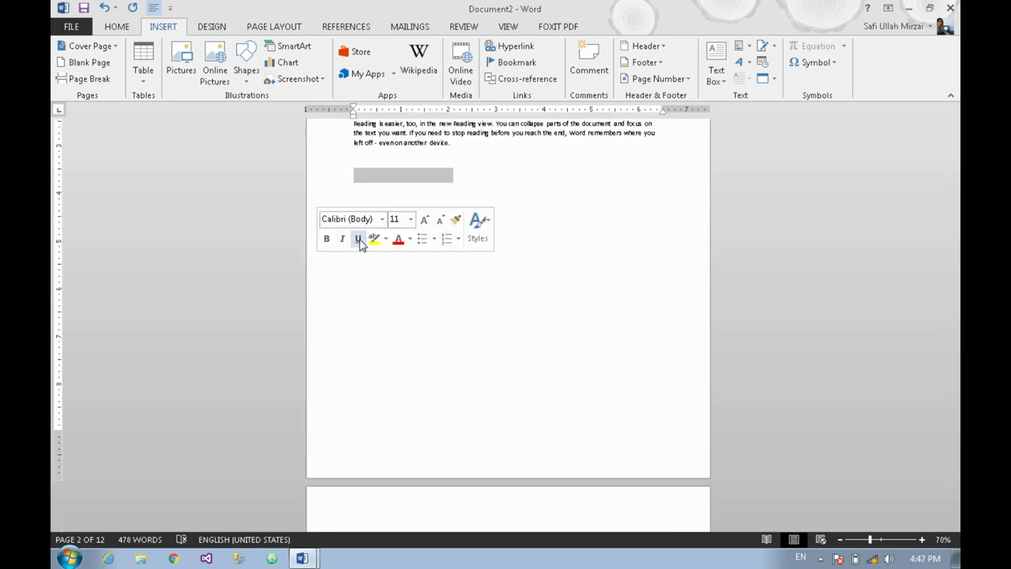
click(398, 166)
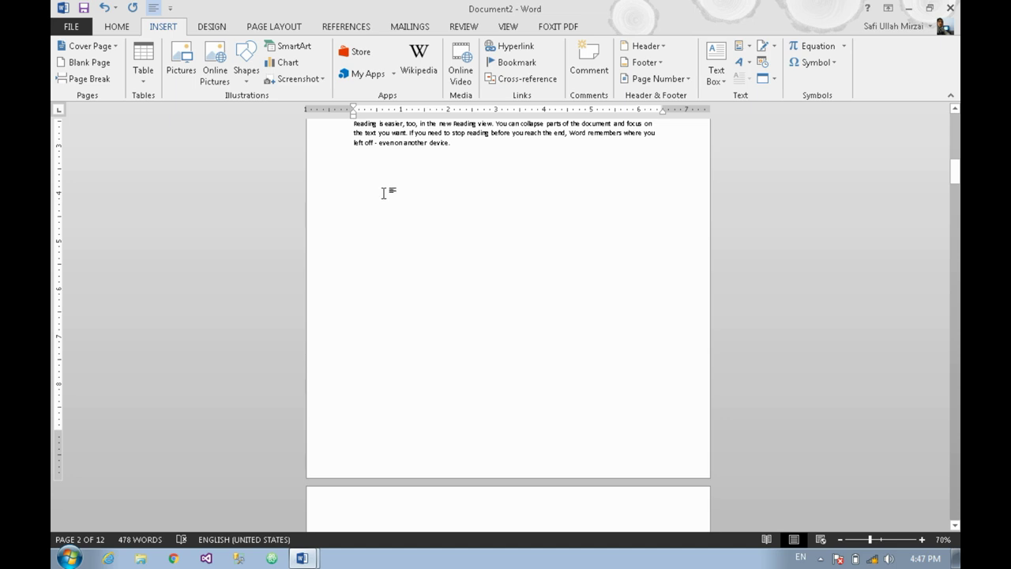
ctrl+scroll(384, 192, up, 7)
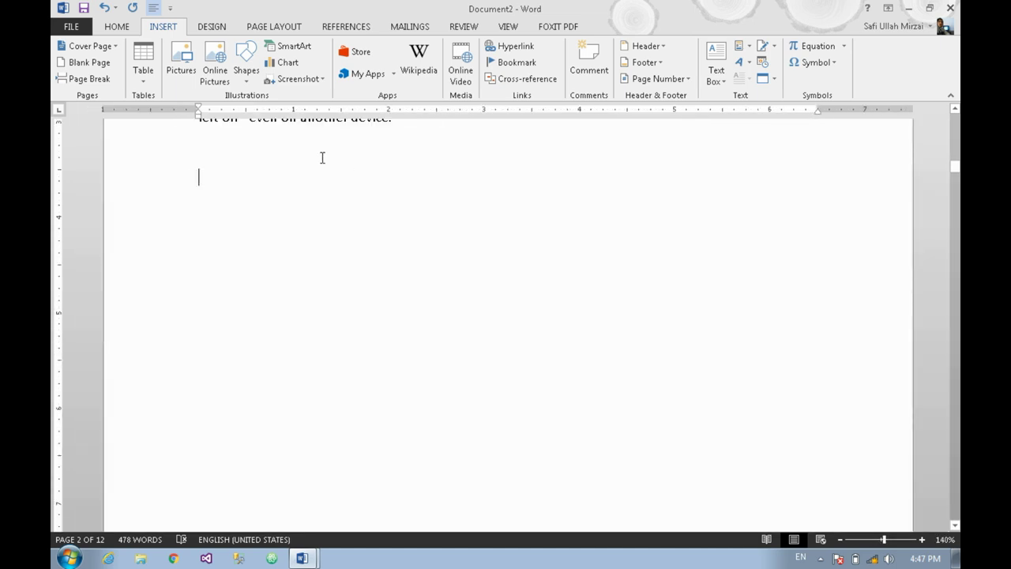
Step: Insert a 10-column by 100-row table set to AutoFit to window
click(137, 84)
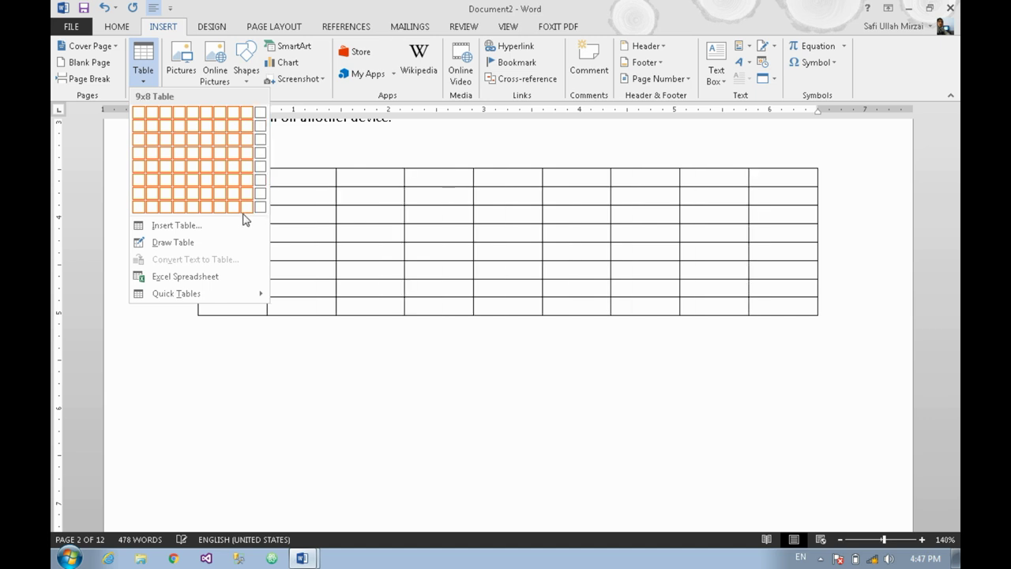
click(219, 227)
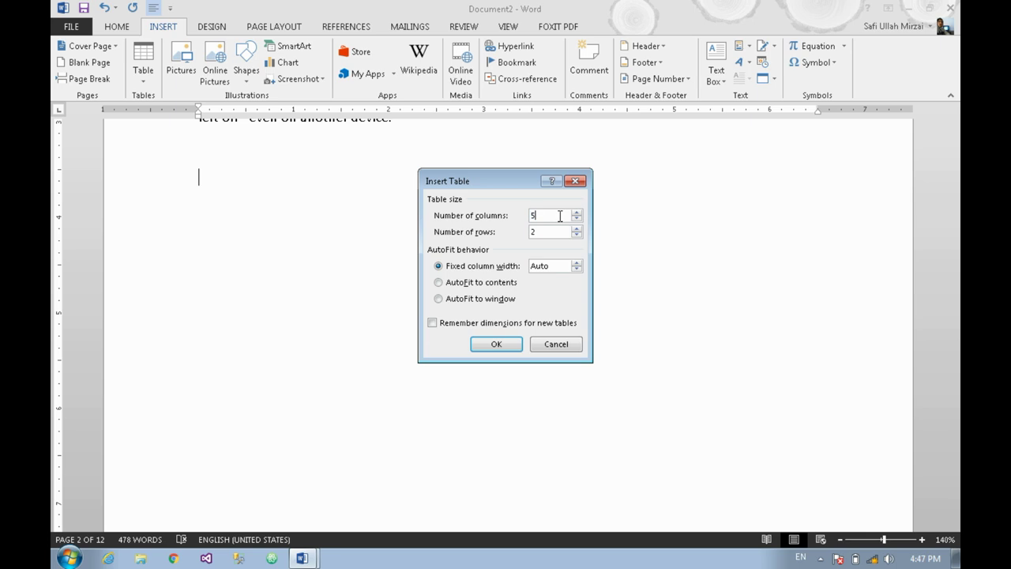
text(10)
key(Tab)
text(100)
click(491, 285)
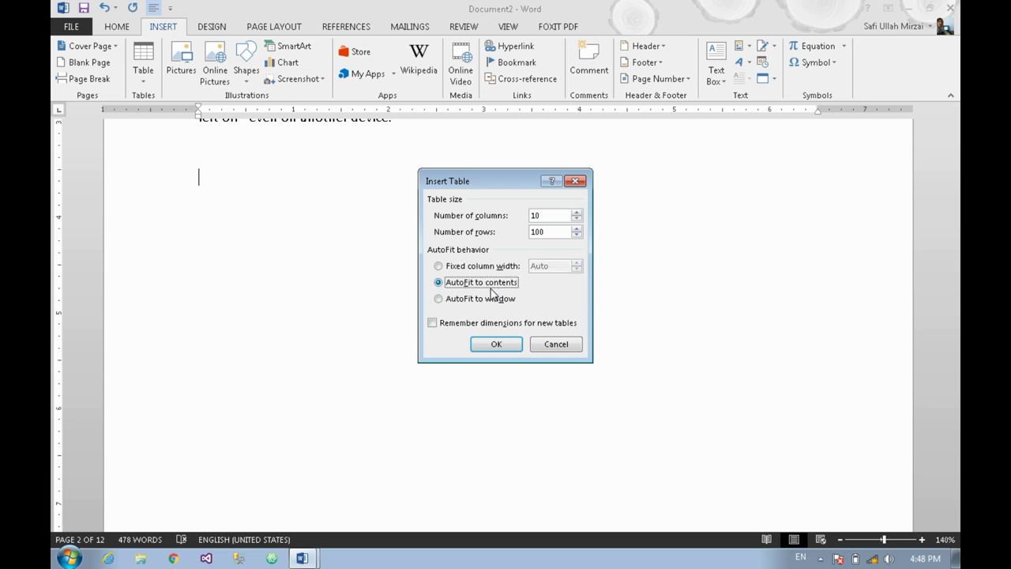
click(509, 304)
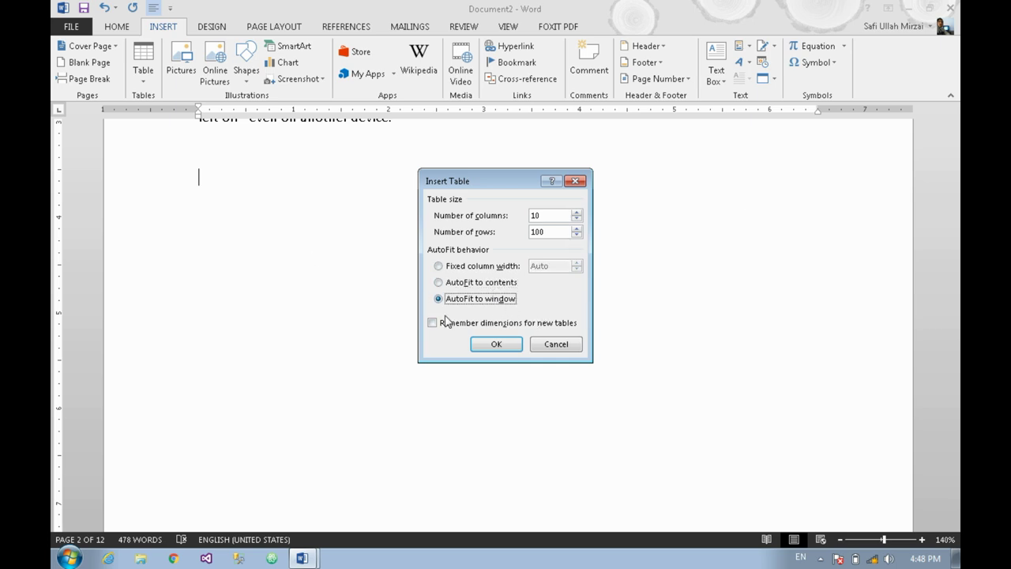
click(500, 342)
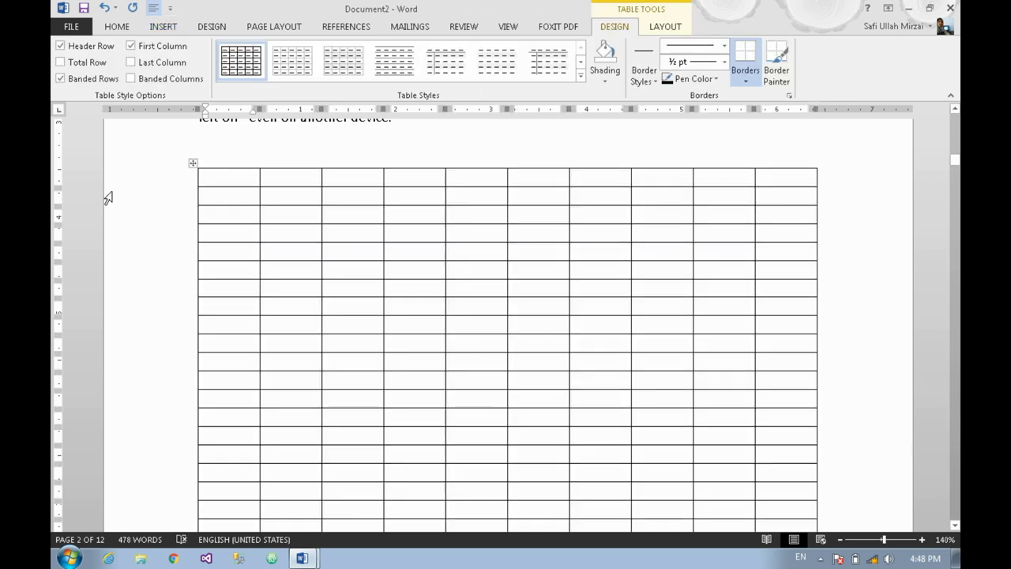
scroll(506, 258, down, 3)
scroll(506, 257, up, 3)
scroll(507, 254, down, 3)
scroll(507, 254, up, 3)
scroll(507, 254, down, 3)
scroll(507, 255, up, 1)
scroll(506, 254, down, 1)
scroll(506, 254, up, 3)
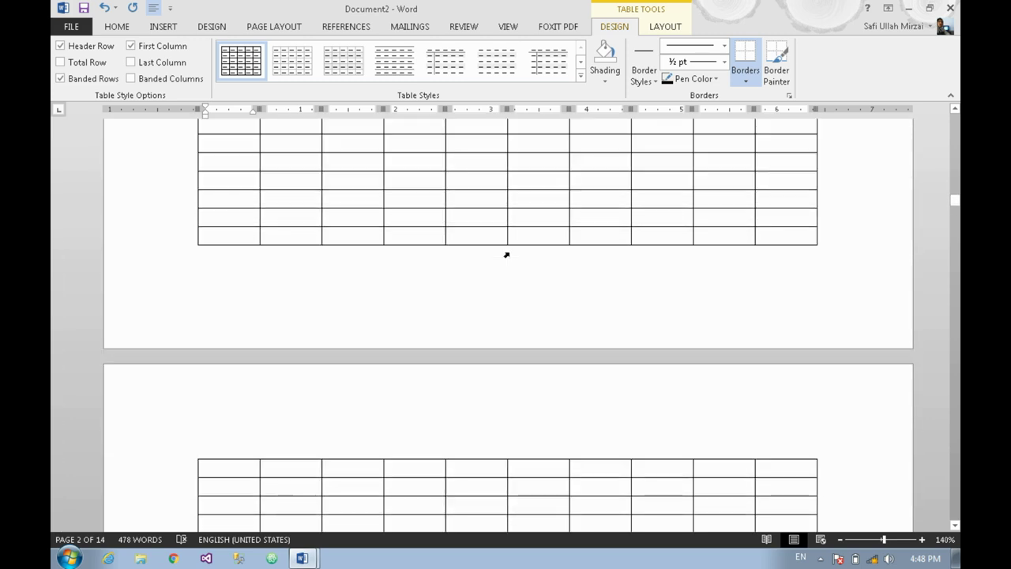
scroll(506, 252, down, 3)
scroll(506, 251, up, 3)
scroll(506, 251, up, 3)
scroll(507, 253, up, 3)
scroll(508, 253, down, 3)
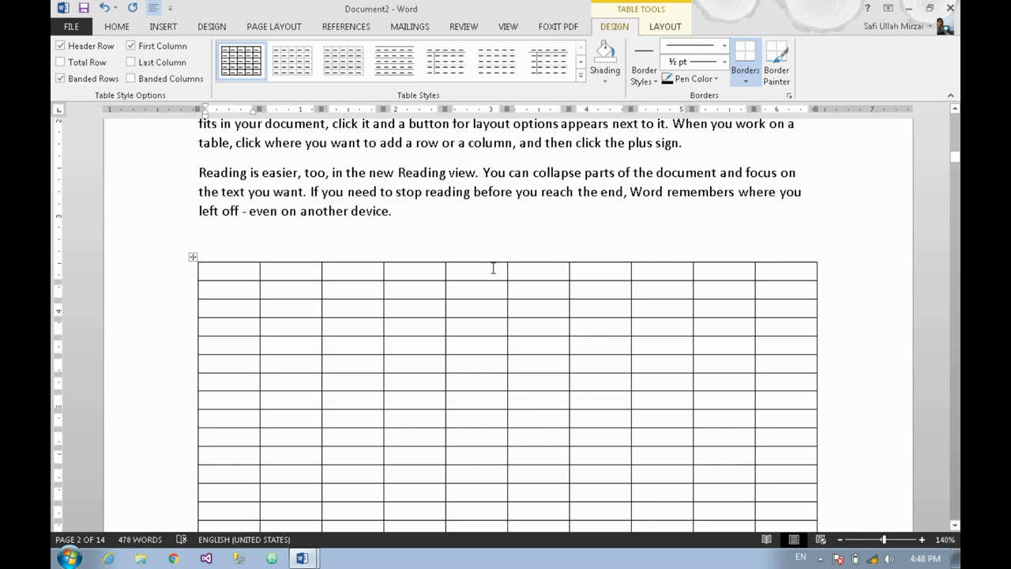
scroll(244, 209, down, 3)
scroll(323, 203, up, 5)
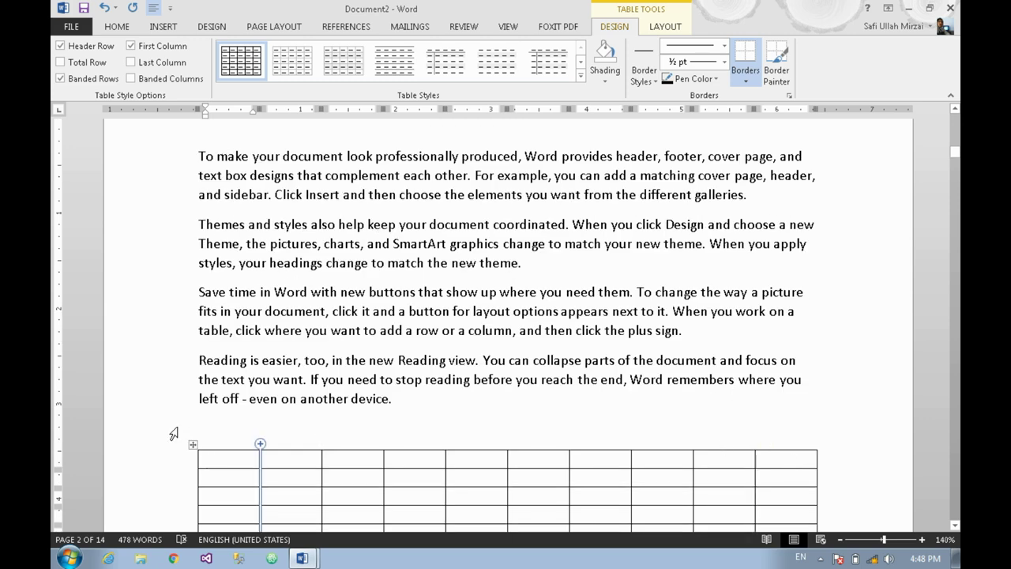
Step: Number the table's first-row cells 1 through 10
text(1)
key(Tab)
text(2)
key(Tab)
key(Tab)
key(shift+Tab)
text(3)
key(Tab)
text(4)
key(Tab)
text(5)
key(Tab)
text(6)
key(Tab)
text(7)
key(Tab)
text(8)
key(Tab)
text(9)
key(Tab)
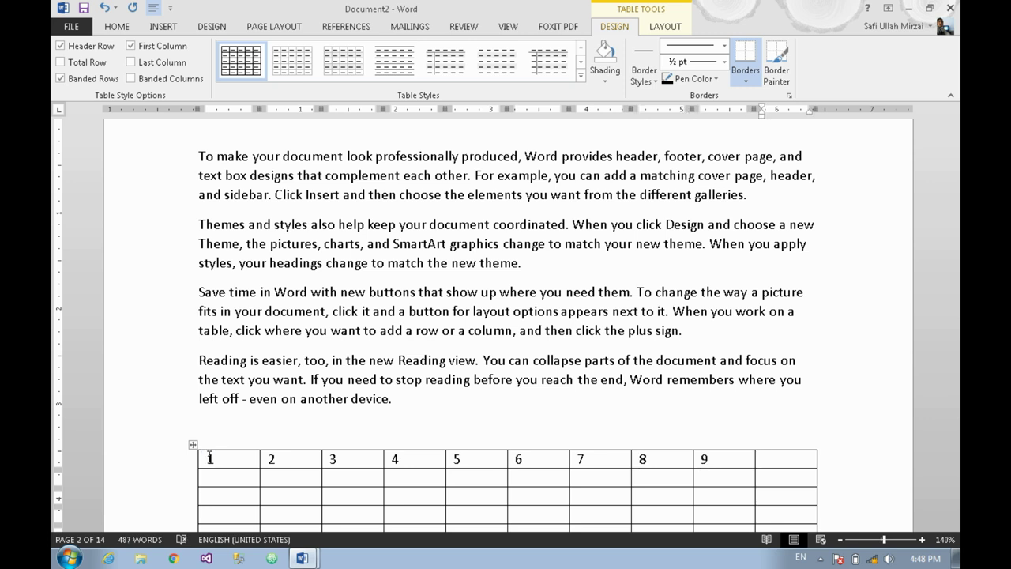
text(10)
Step: Number the first column's cells 2 through 10 down the rows
key(Down)
key(Up)
key(Right)
key(Right)
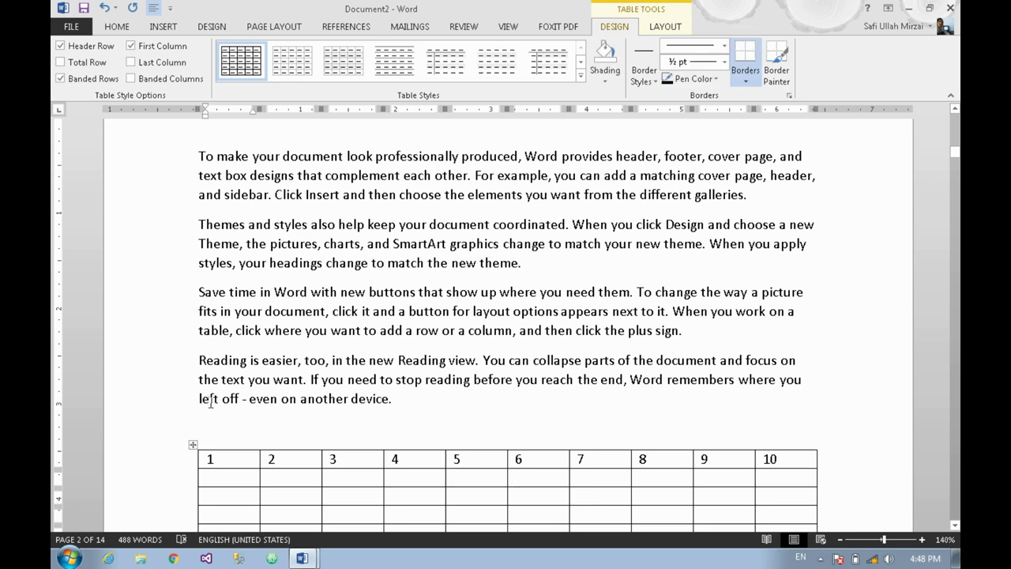
key(2)
key(Down)
key(3)
key(Down)
key(4)
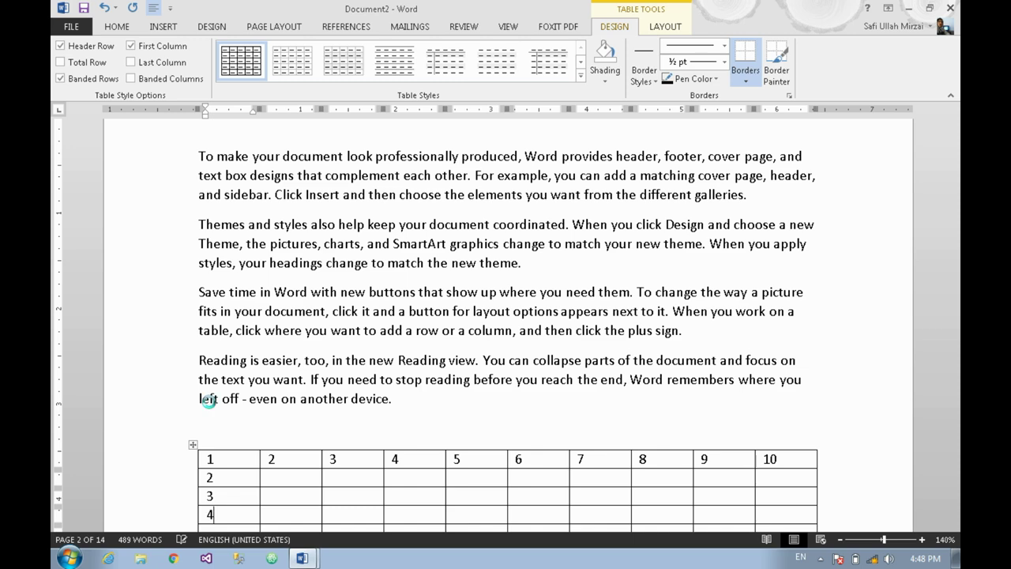
key(Down)
key(5)
key(Down)
key(6)
key(Down)
key(7)
key(Down)
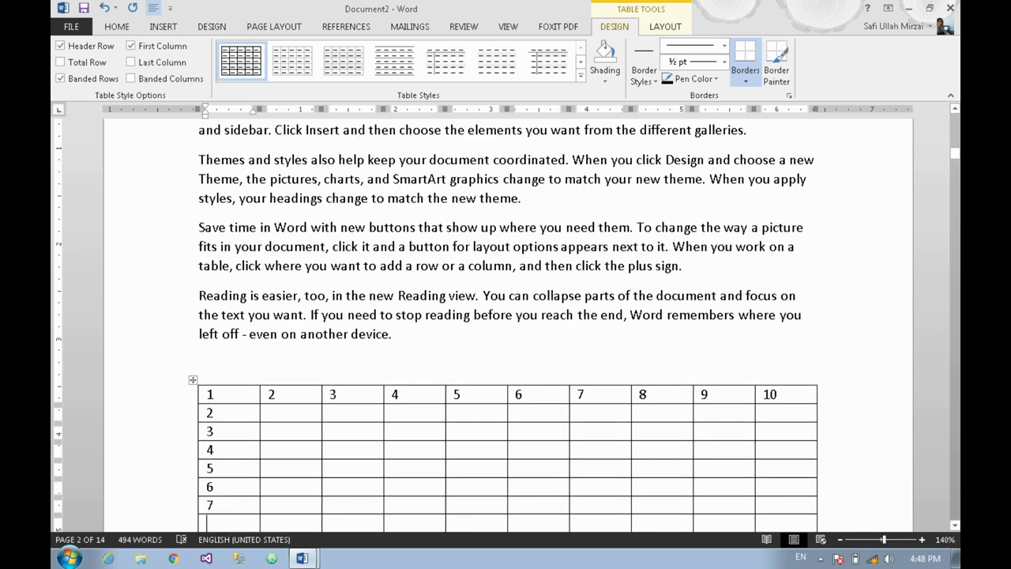
key(8)
key(Down)
key(9)
key(Down)
key(0)
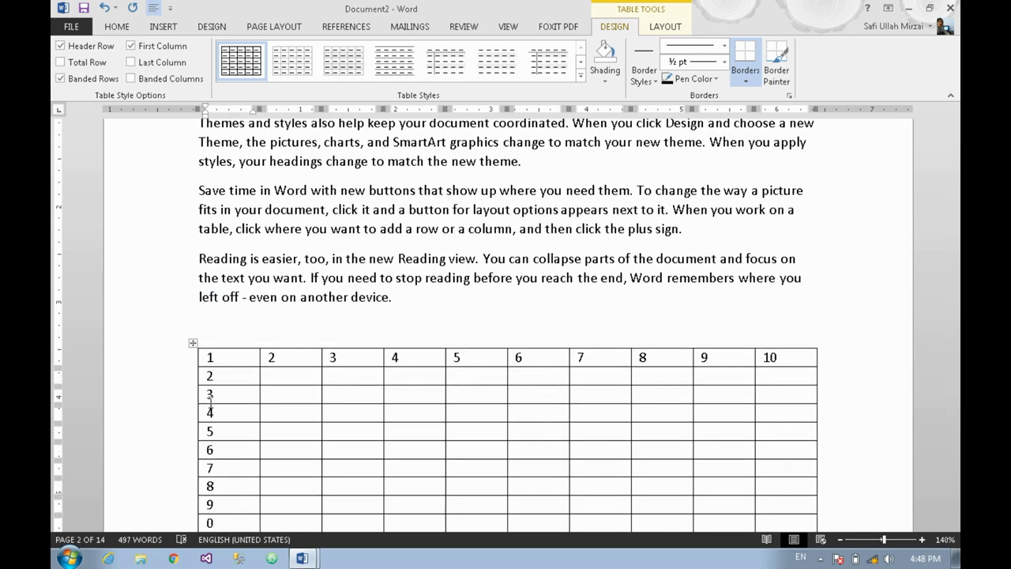
key(Tab)
key(Left)
key(Left)
text(1)
Step: Check the first row, then show the desktop and open the Persian attendance-sheet PDF
scroll(209, 395, down, 3)
key(Up)
key(Up)
key(Up)
key(Up)
key(Up)
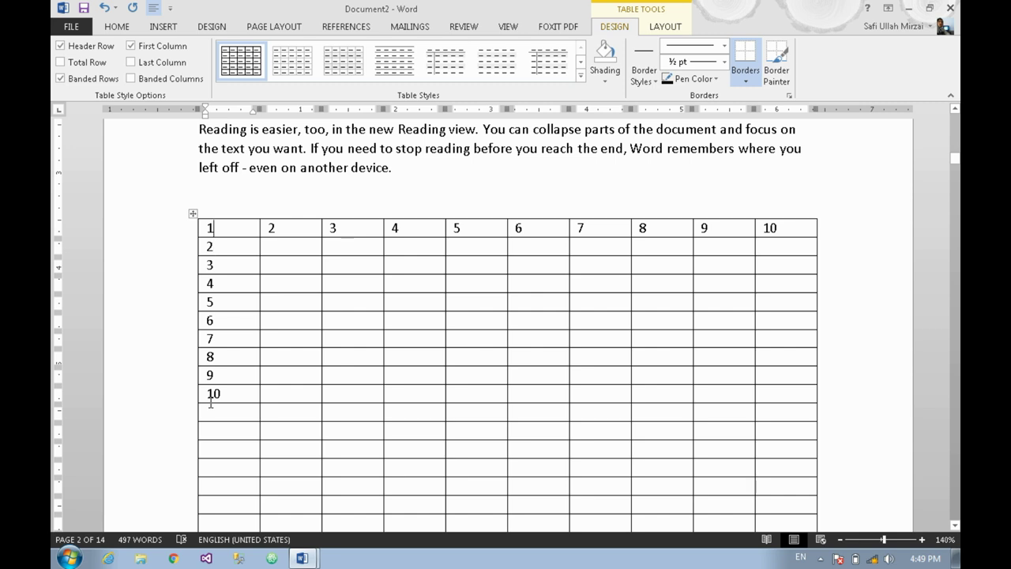
key(Right)
key(Right)
key(Right)
key(Right)
key(Right)
key(Left)
key(Left)
key(Left)
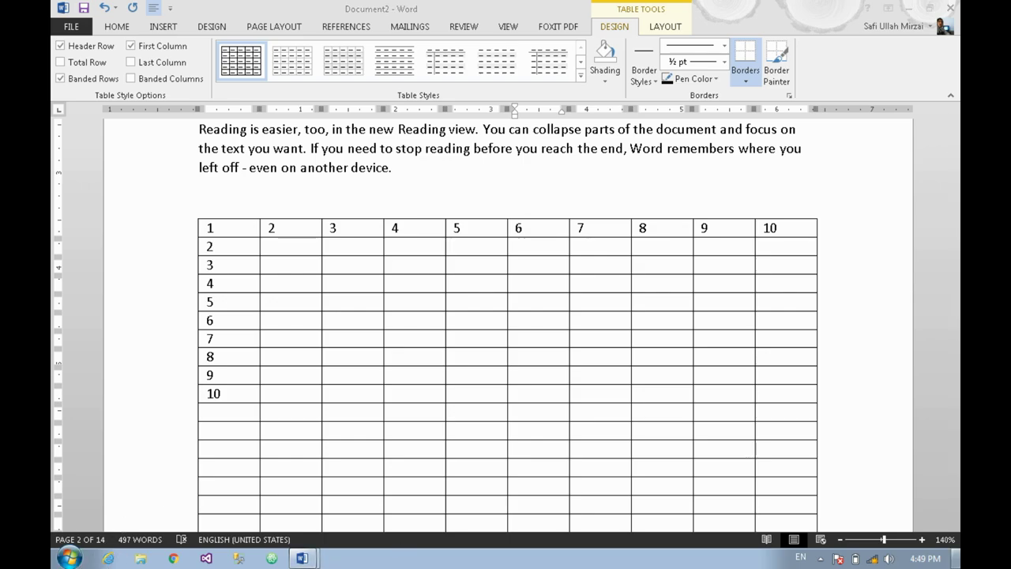
key(super+d)
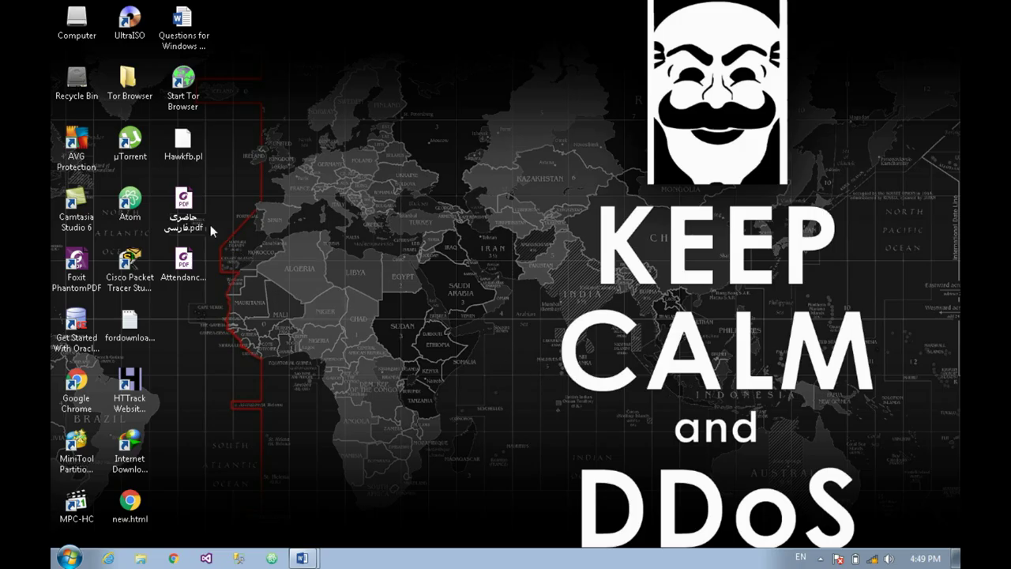
double_click(192, 221)
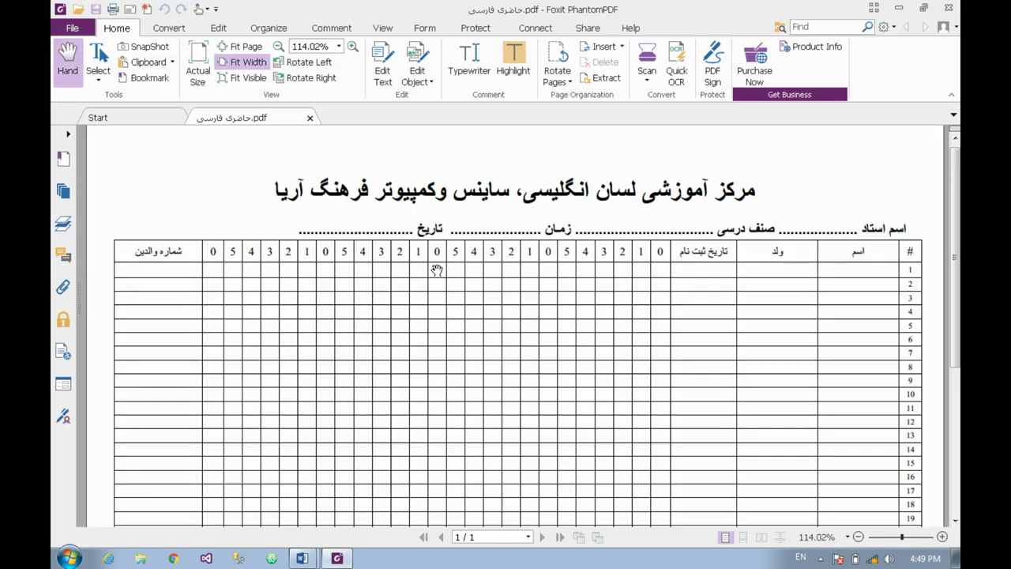
Step: Scroll through the attendance-sheet PDF, select the header day digits, and minimise Foxit
scroll(436, 270, down, 3)
scroll(437, 270, down, 2)
scroll(437, 270, up, 6)
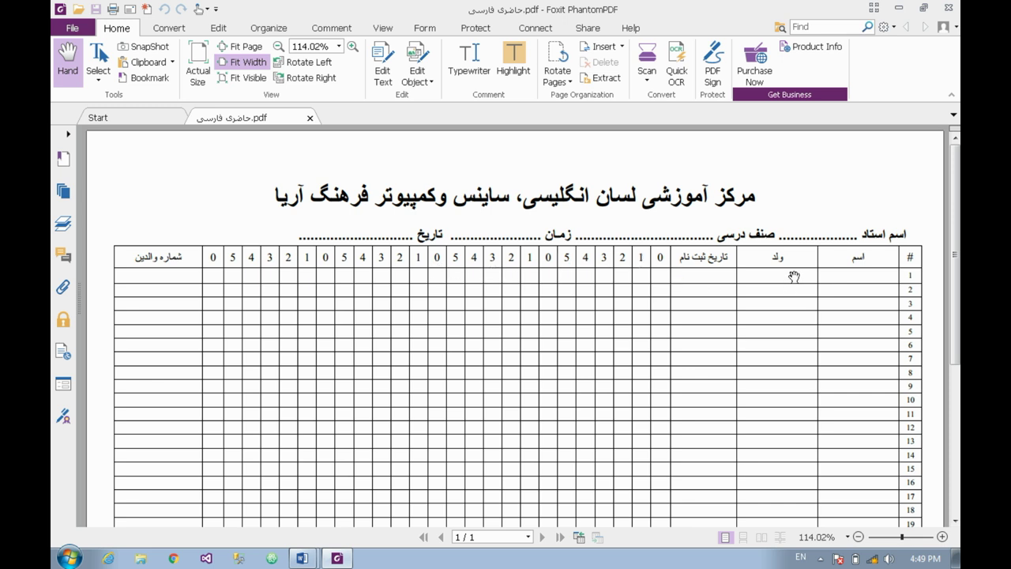
scroll(830, 287, down, 3)
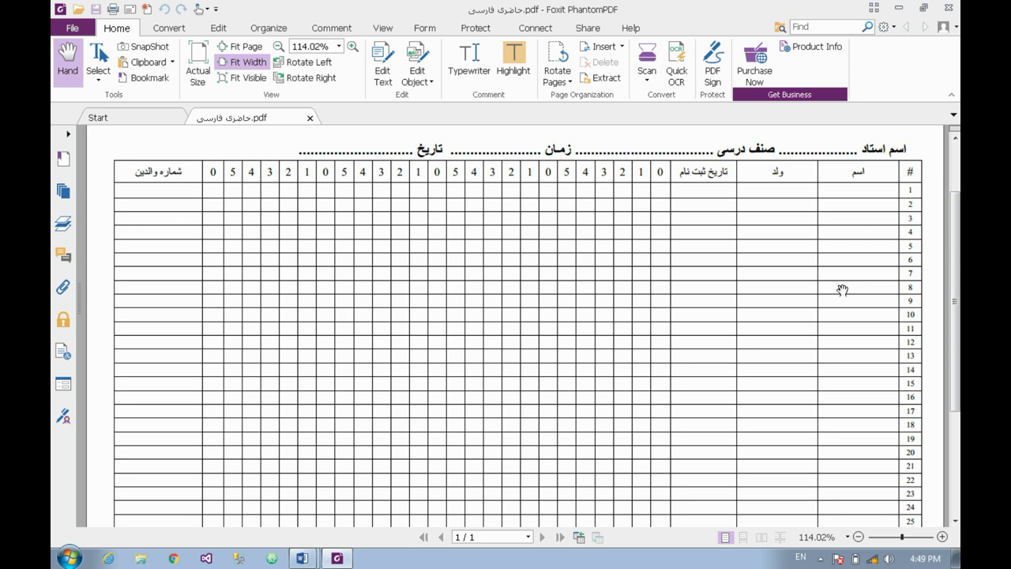
scroll(749, 234, down, 5)
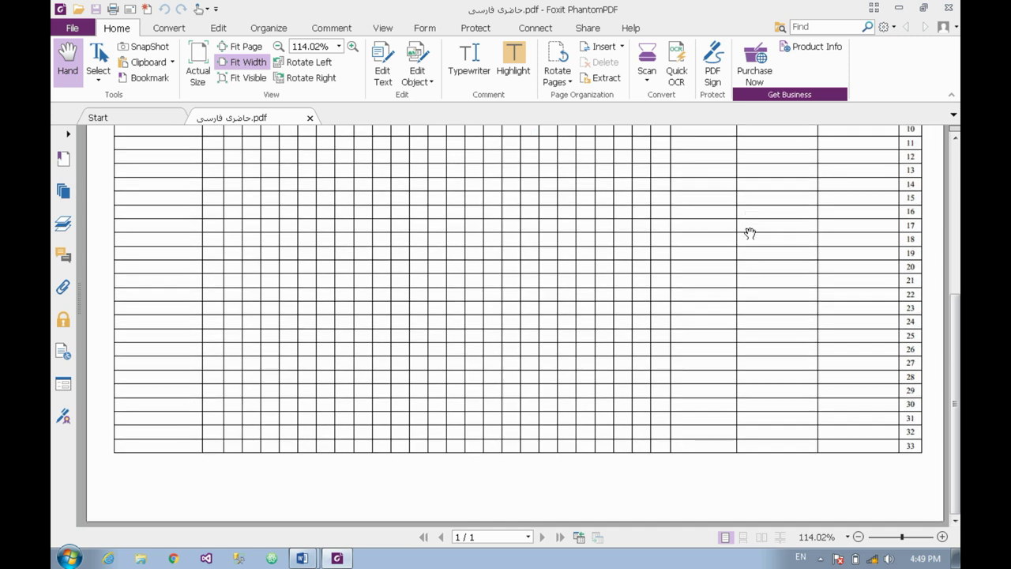
scroll(749, 234, up, 1)
scroll(749, 233, up, 5)
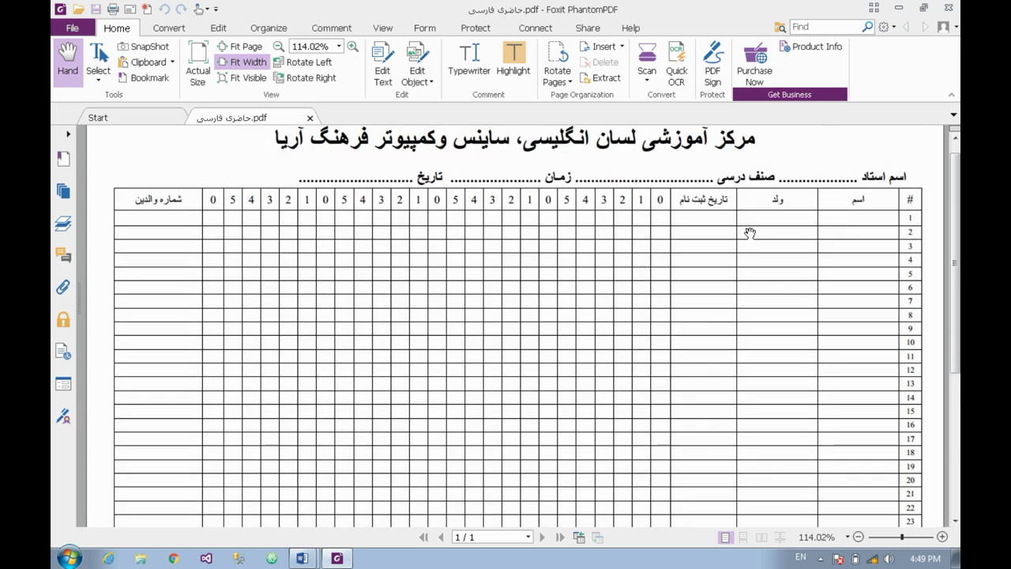
scroll(749, 234, up, 2)
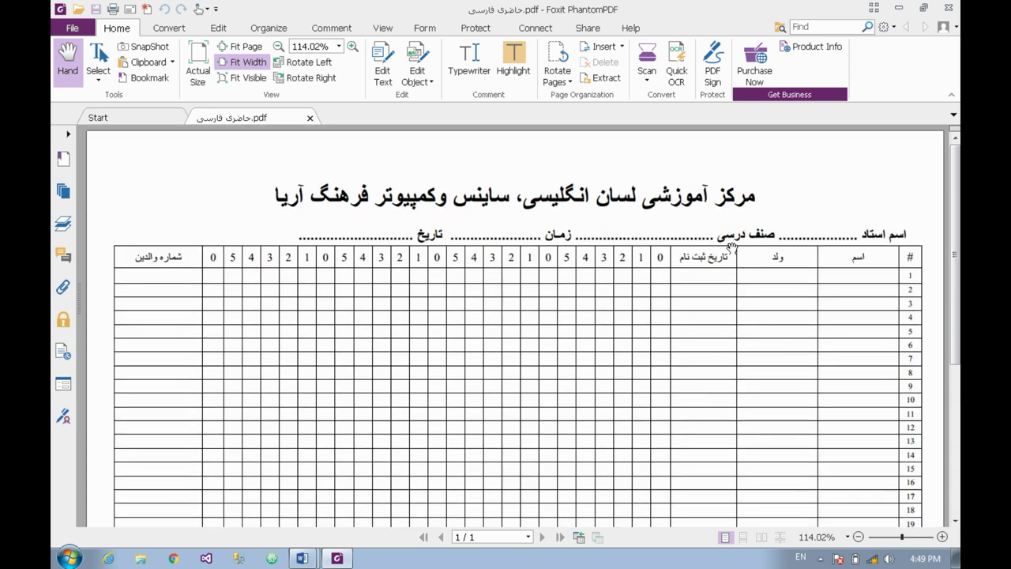
scroll(592, 288, down, 1)
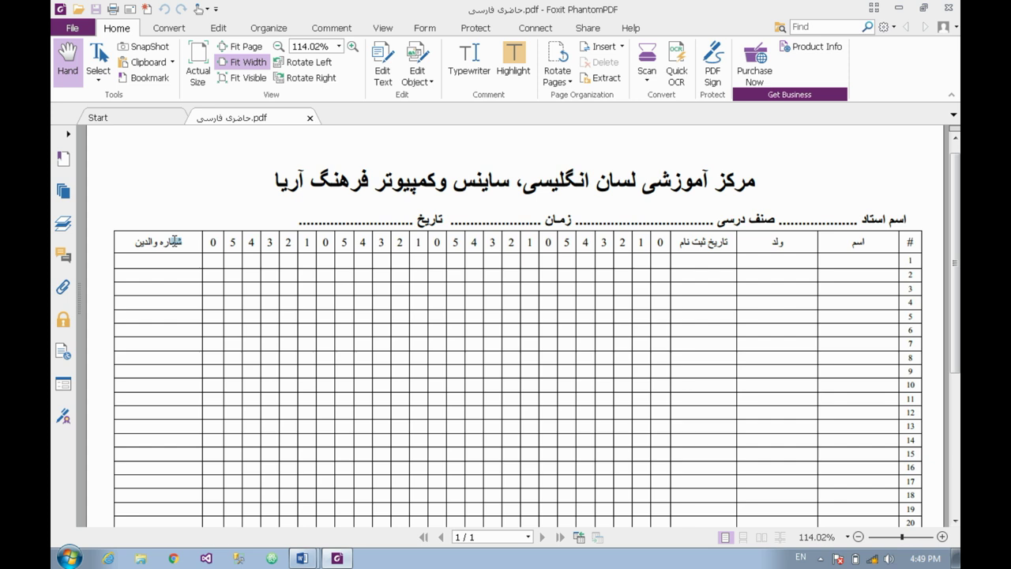
drag(172, 241, 105, 249)
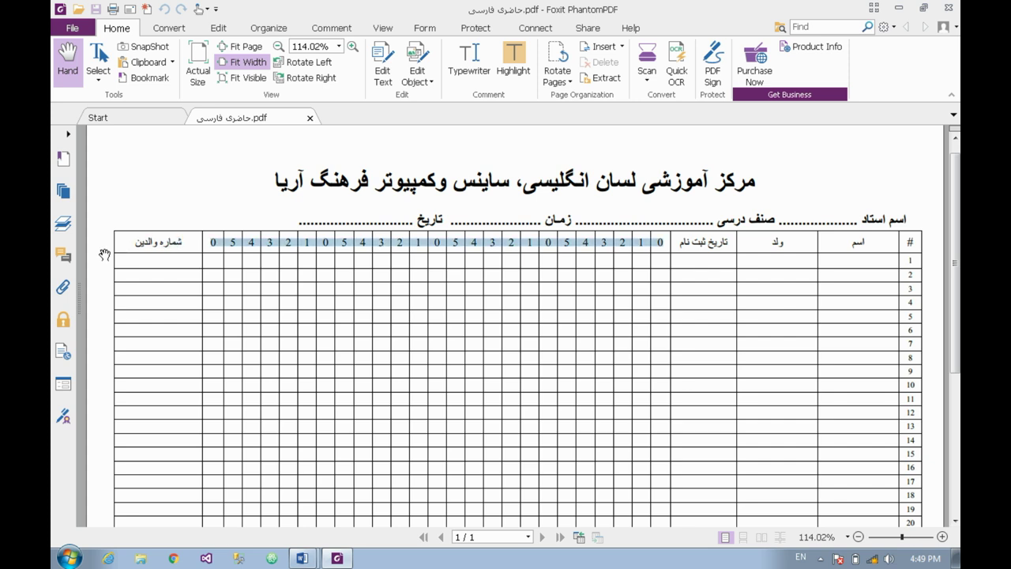
click(897, 8)
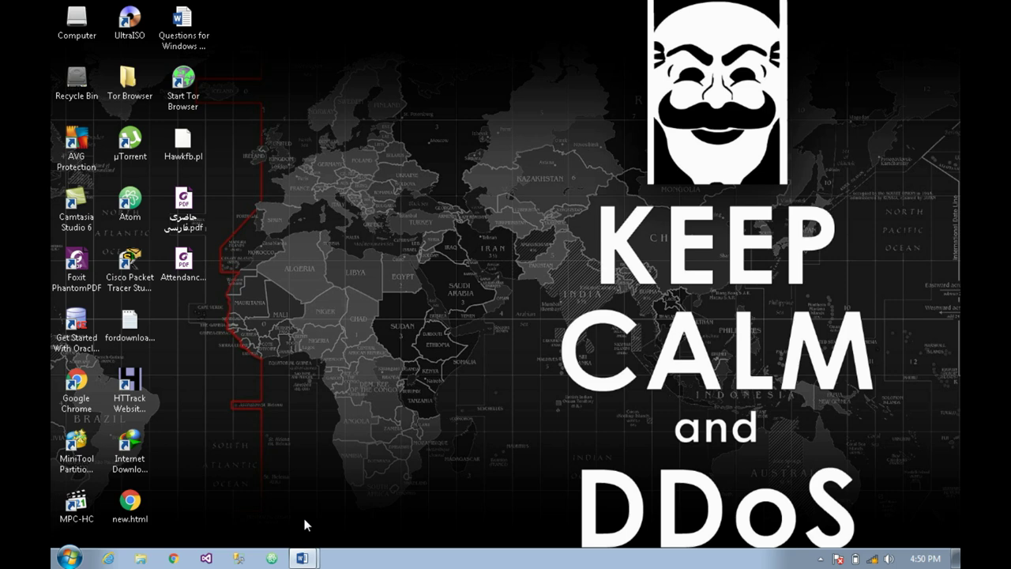
Step: Close Document1 from the taskbar thumbnail without saving and restore Document2
click(303, 557)
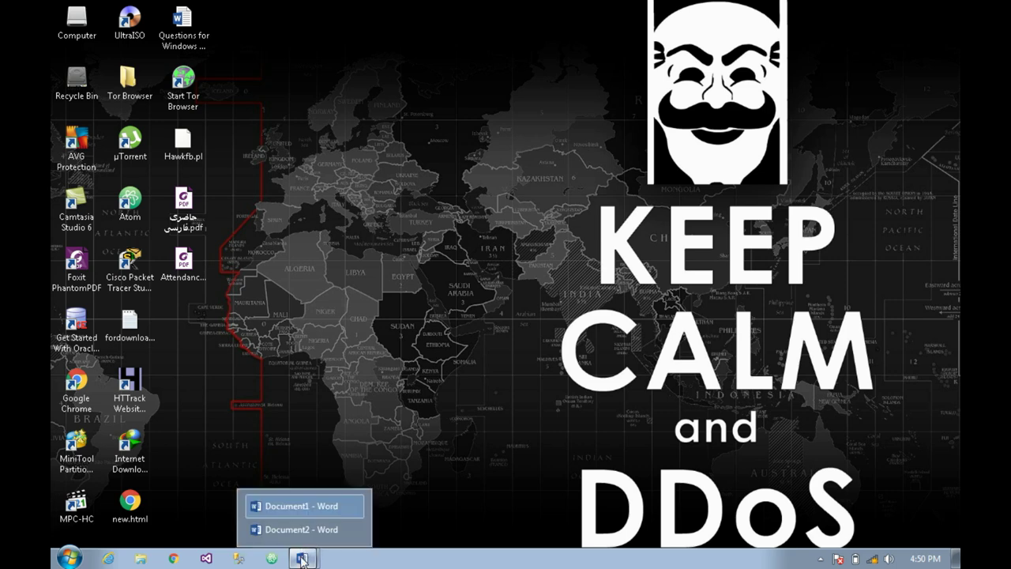
mouse_move(357, 530)
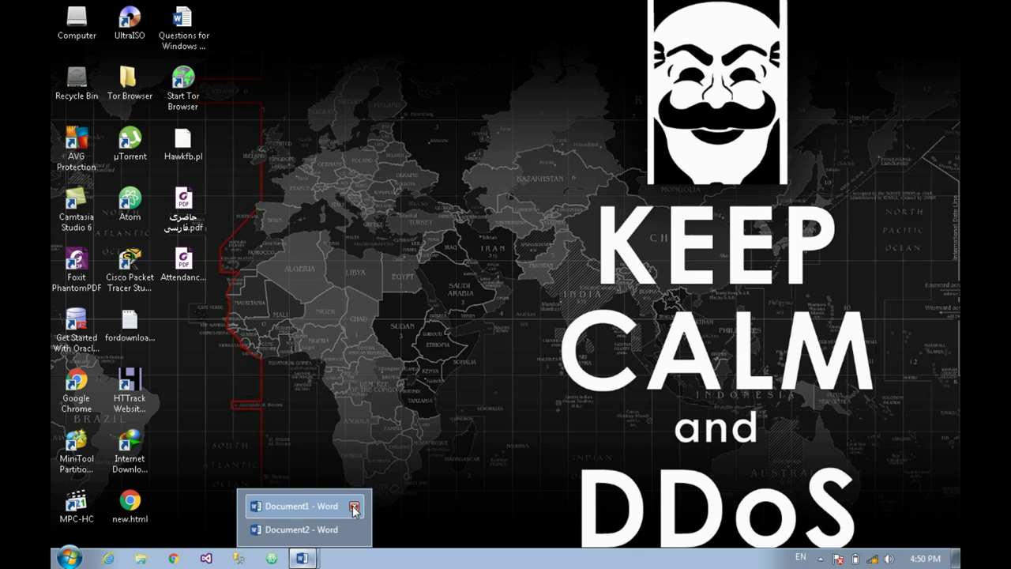
click(353, 507)
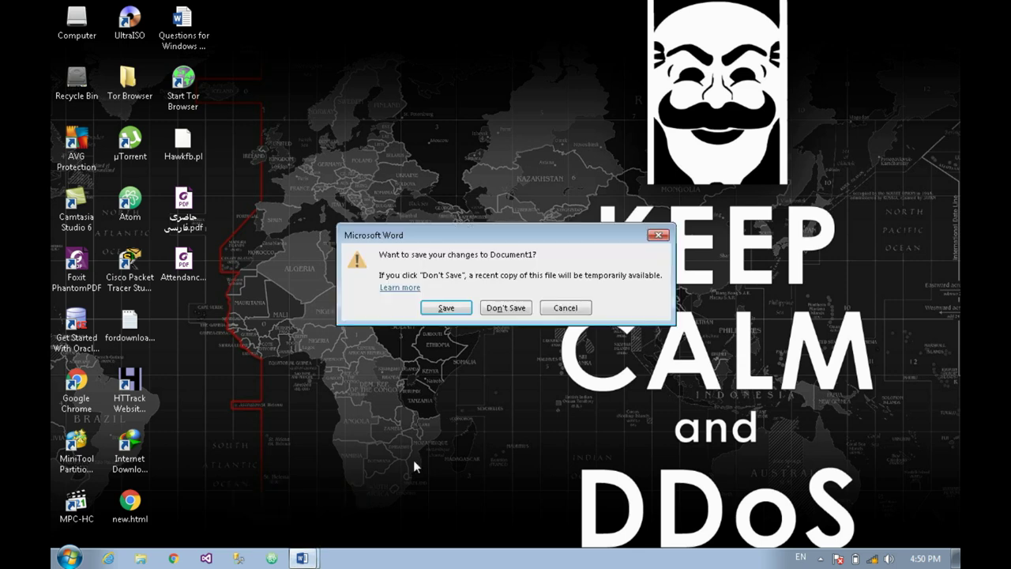
click(507, 307)
click(304, 558)
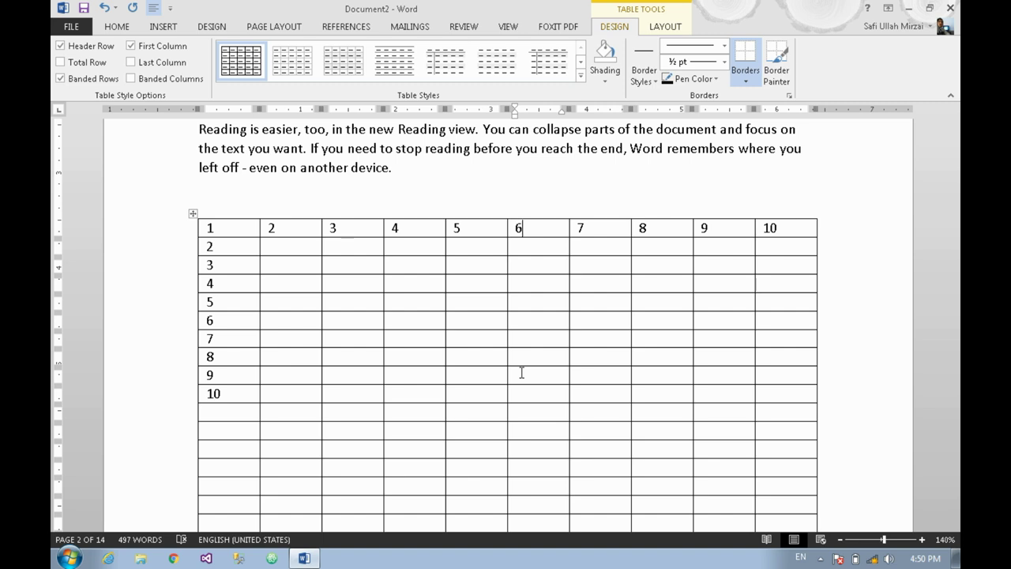
Step: Use Insert > Table > Draw Table to draw a one-cell table above the Reading paragraph
click(456, 301)
click(162, 29)
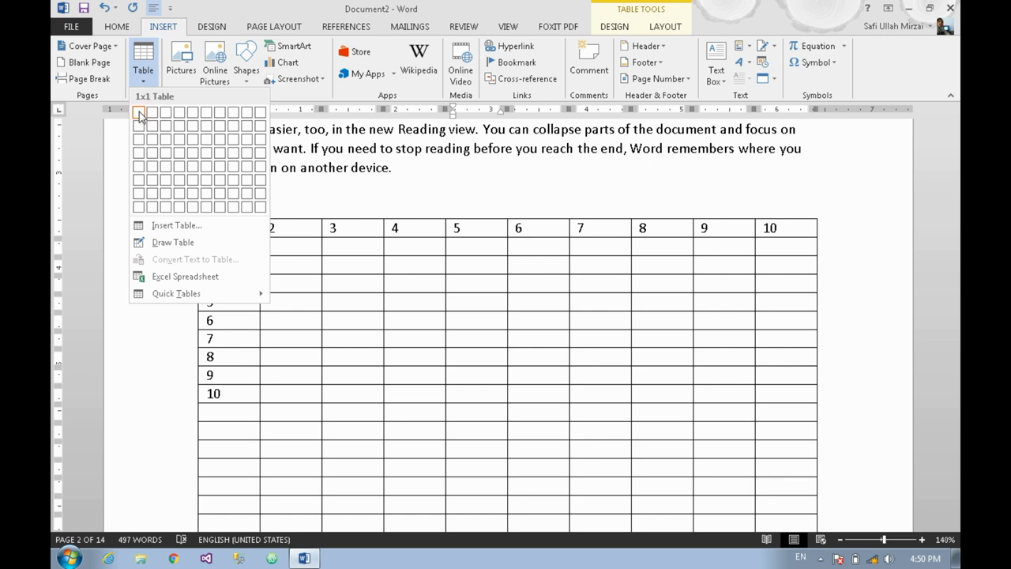
click(187, 249)
drag(474, 178, 657, 213)
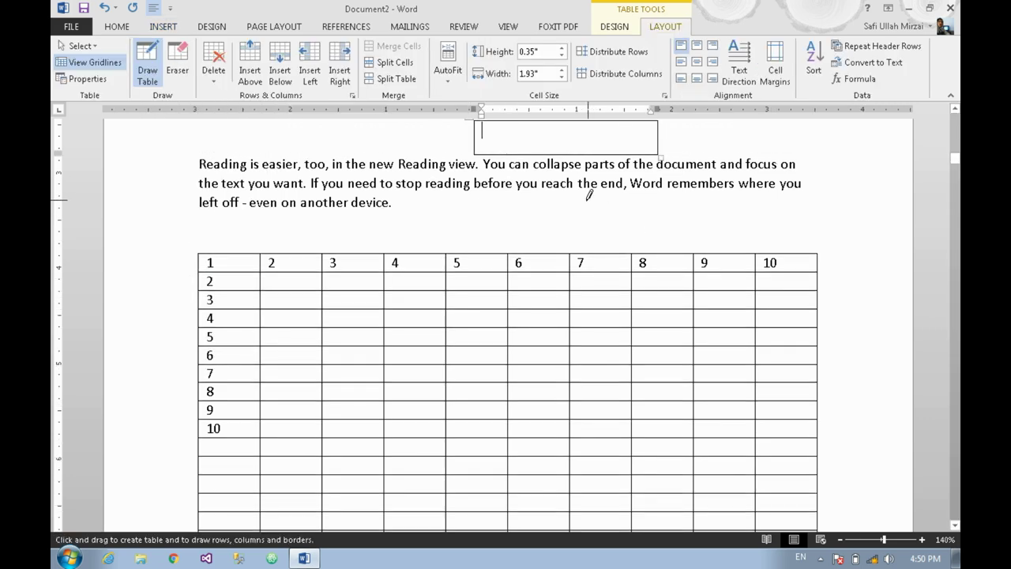
Step: Draw row and column lines to make a 4-row, 5-column grid, then stop drawing
drag(549, 262, 553, 294)
mouse_move(606, 245)
mouse_down()
mouse_move(624, 294)
mouse_move(589, 327)
mouse_up()
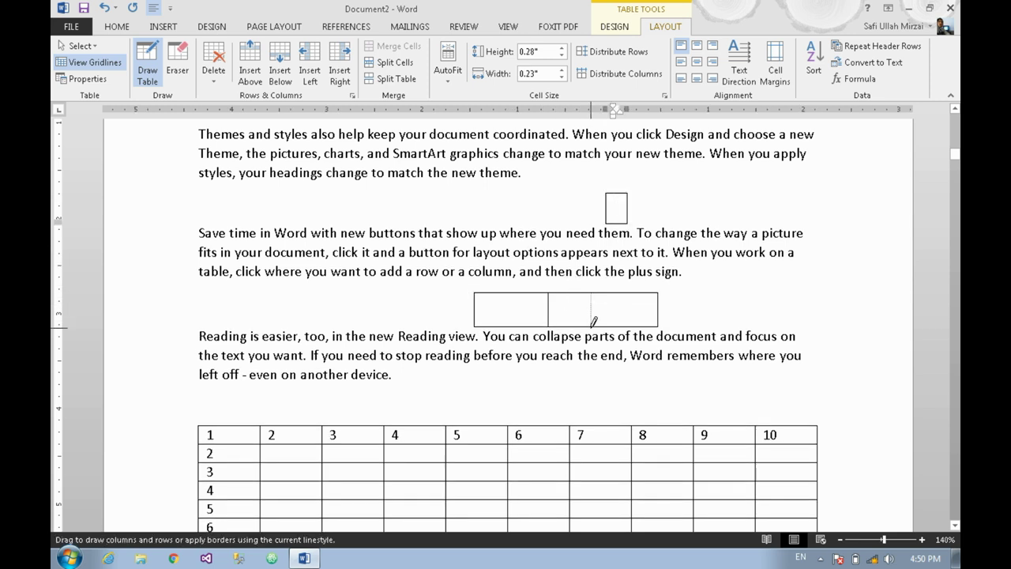
mouse_move(471, 309)
mouse_down()
mouse_move(658, 309)
mouse_move(625, 301)
mouse_up()
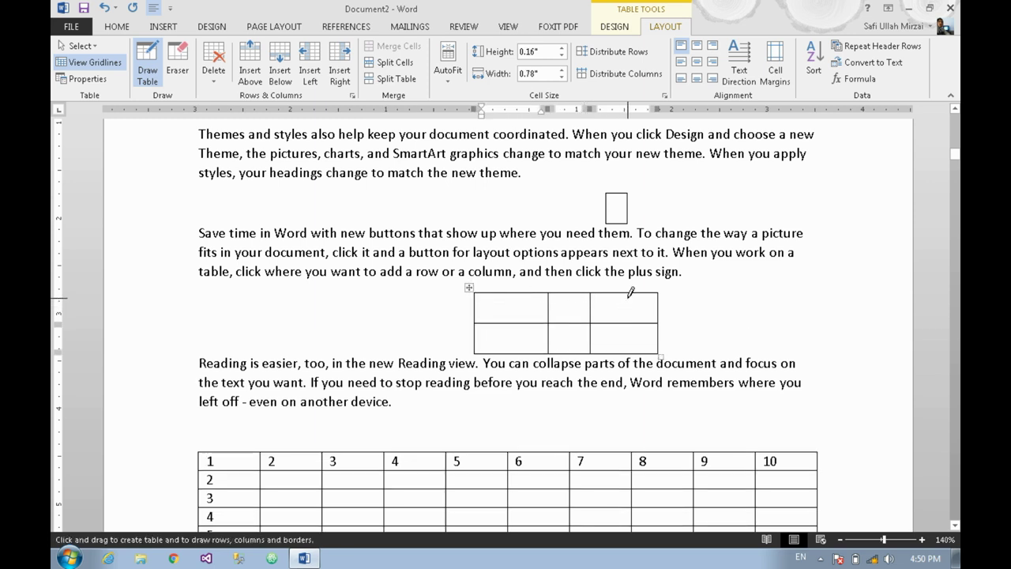
drag(473, 309, 678, 312)
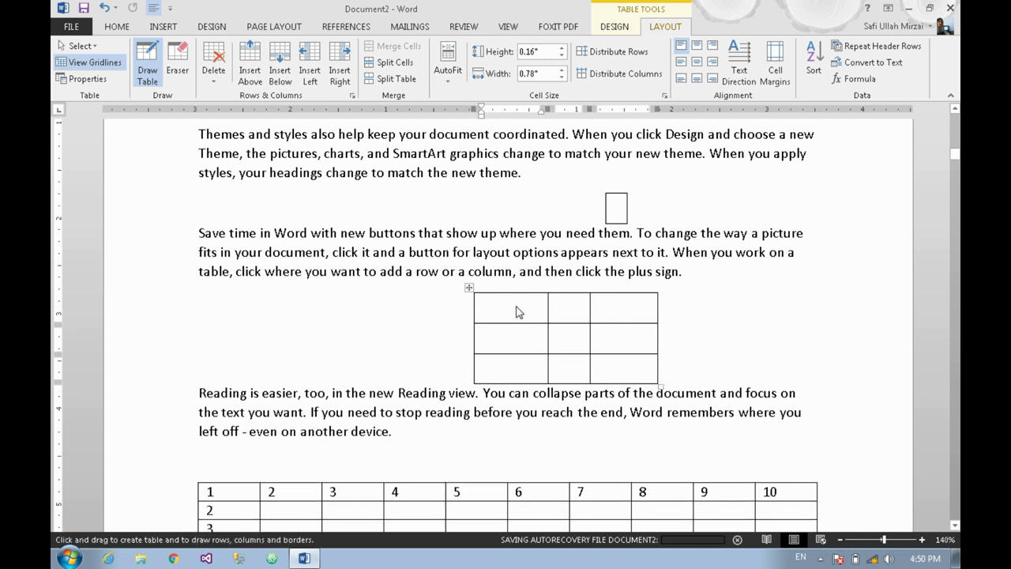
drag(515, 312, 665, 316)
drag(507, 293, 507, 404)
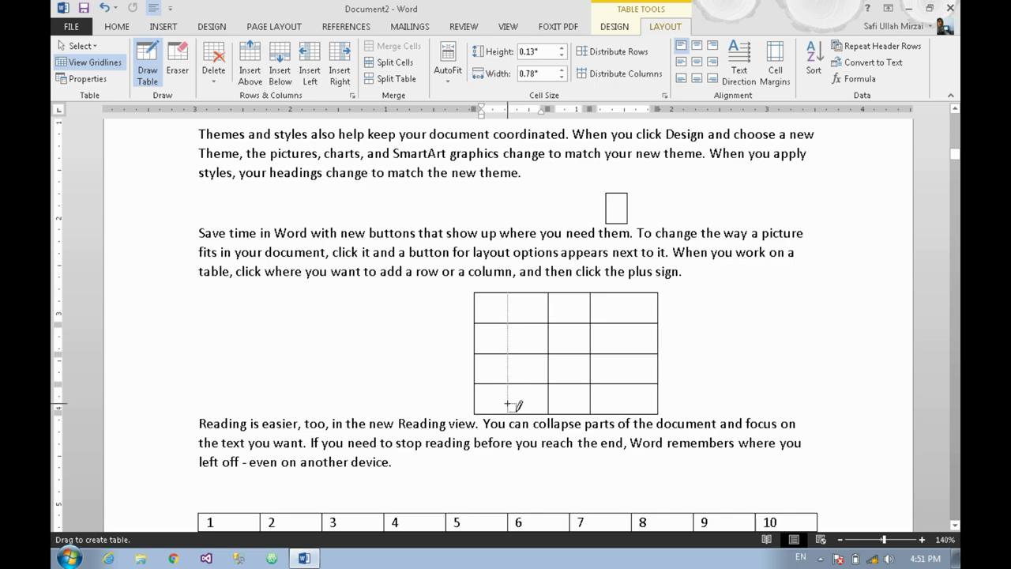
drag(508, 404, 508, 404)
scroll(597, 315, down, 5)
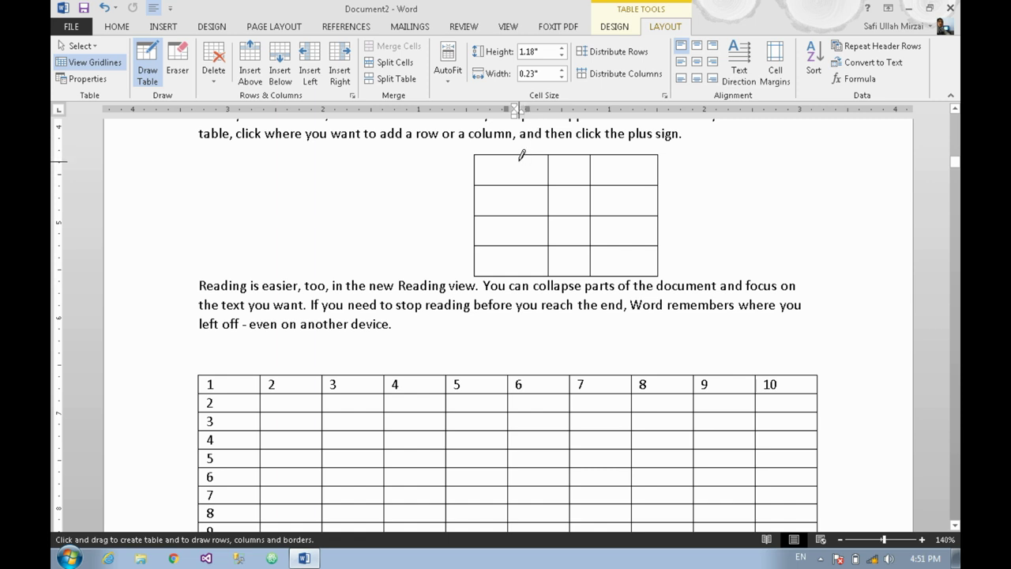
drag(521, 151, 521, 255)
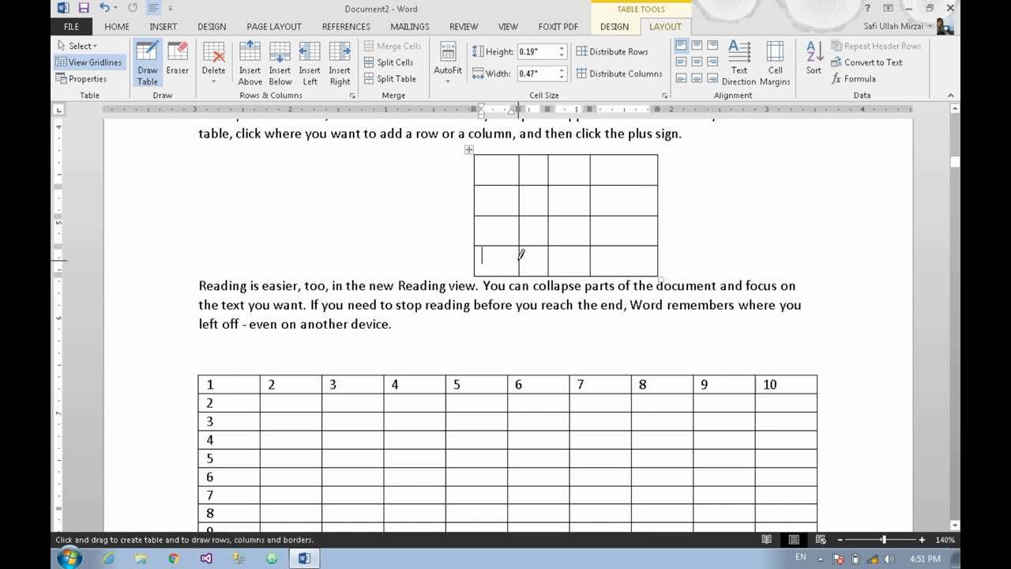
drag(634, 155, 641, 259)
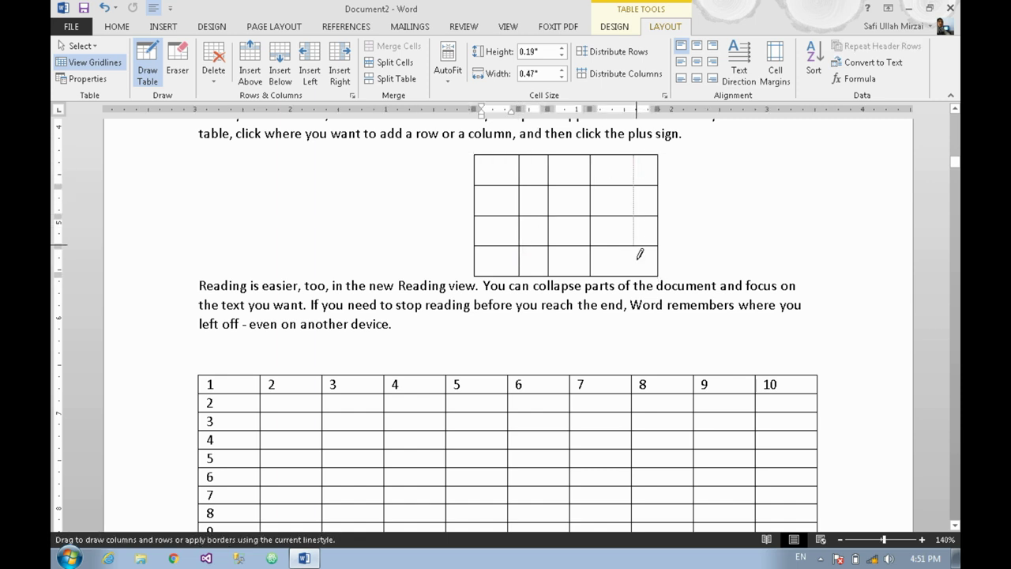
scroll(617, 342, down, 1)
click(601, 352)
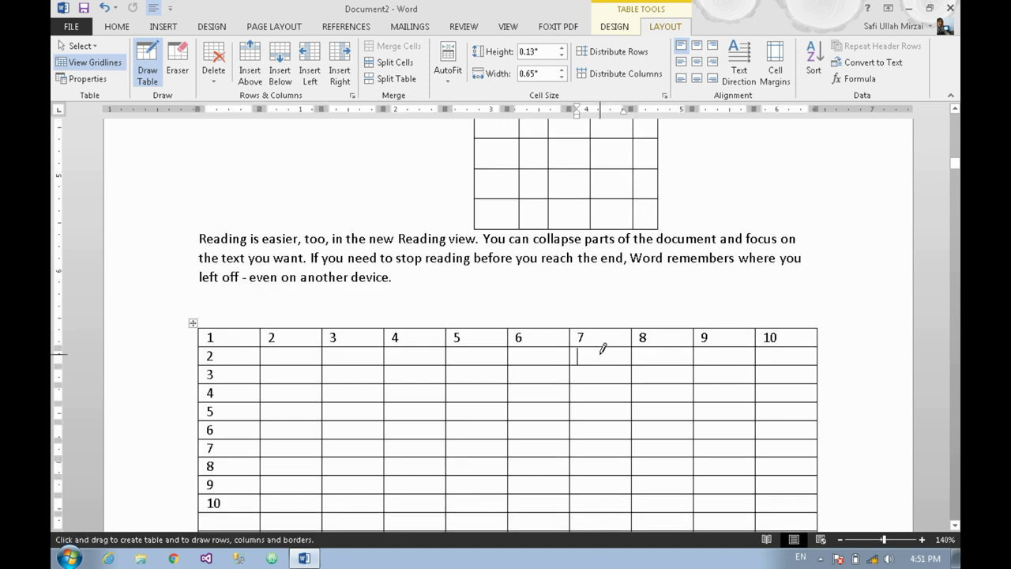
key(Escape)
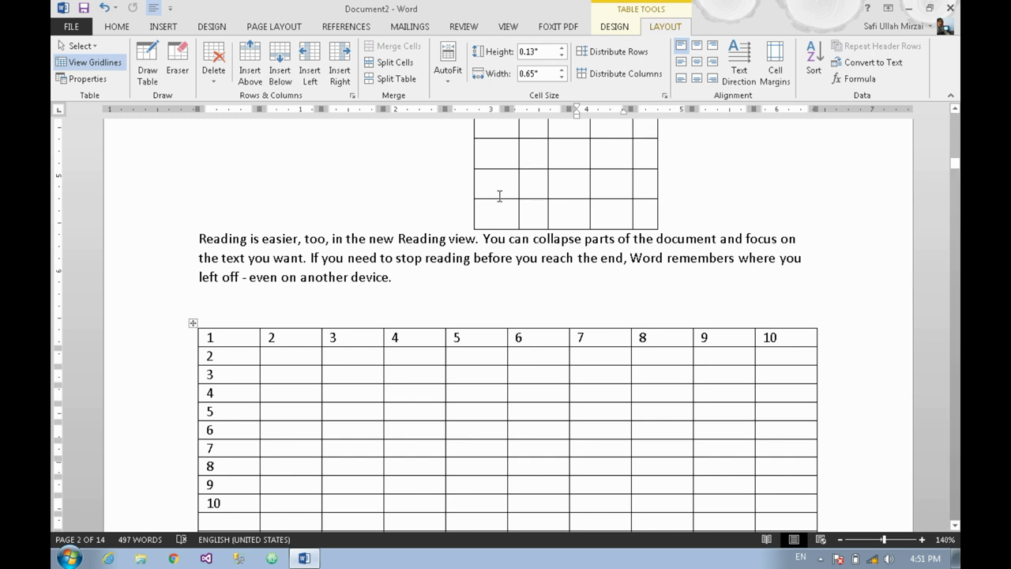
click(616, 28)
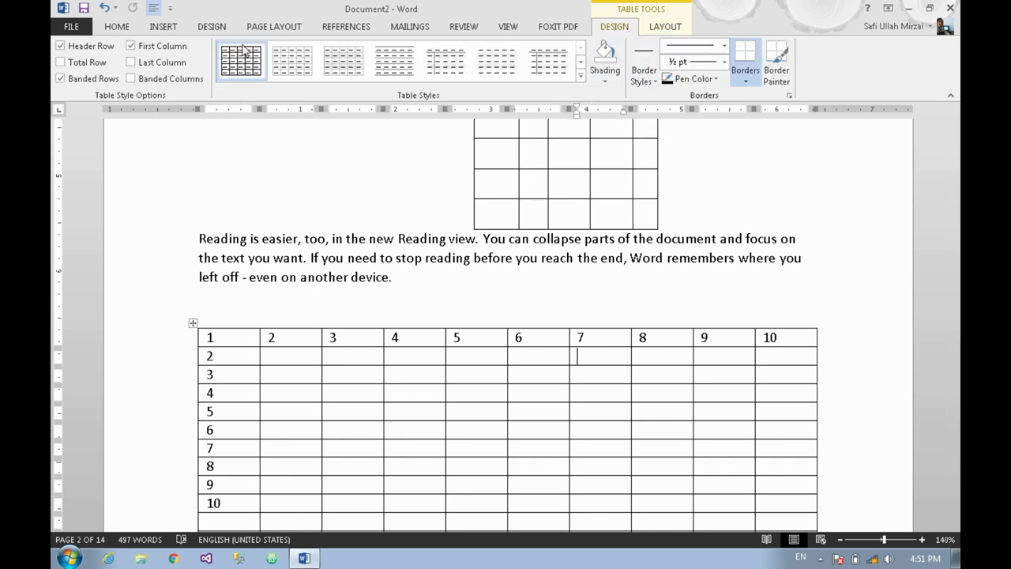
Step: Dismiss the Table menu and place the cursor on a blank page further down
click(163, 26)
click(142, 70)
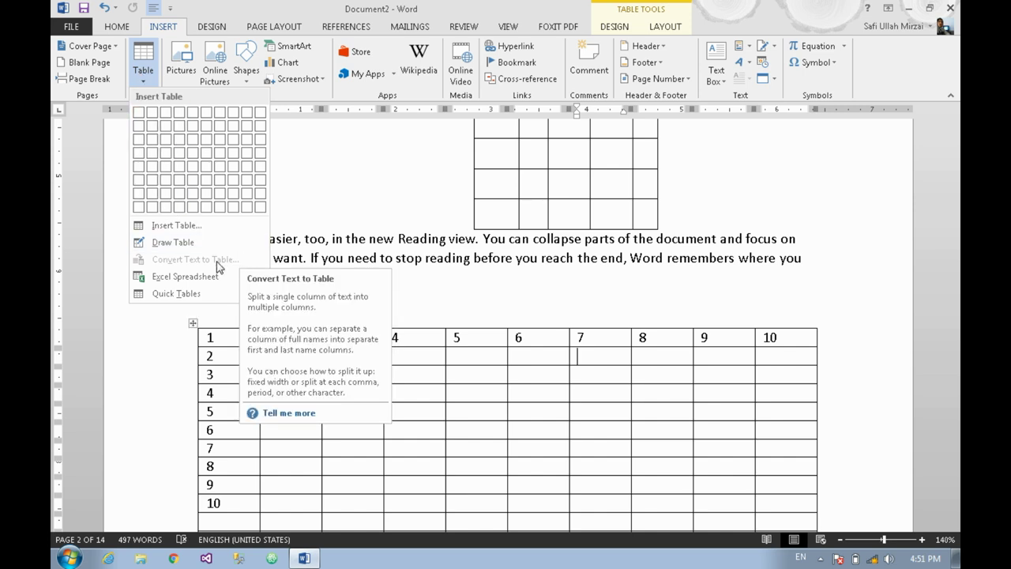
click(842, 300)
scroll(842, 304, down, 10)
scroll(805, 331, down, 5)
scroll(631, 375, down, 5)
scroll(486, 391, down, 5)
scroll(478, 395, down, 1)
scroll(478, 394, up, 2)
click(372, 342)
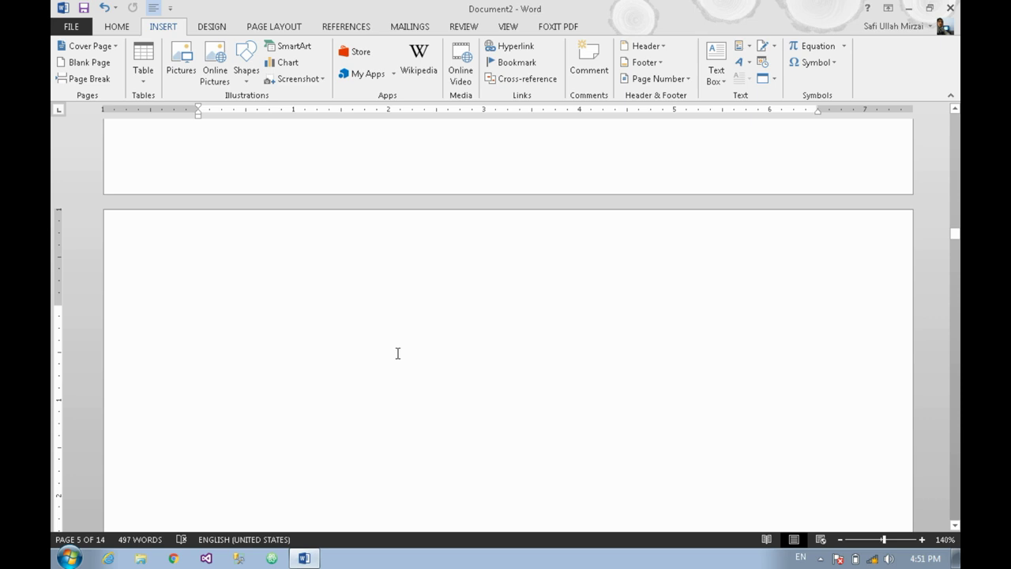
Step: Type the tab-separated headings ID, Name, Father_Name and Program
text(ID)
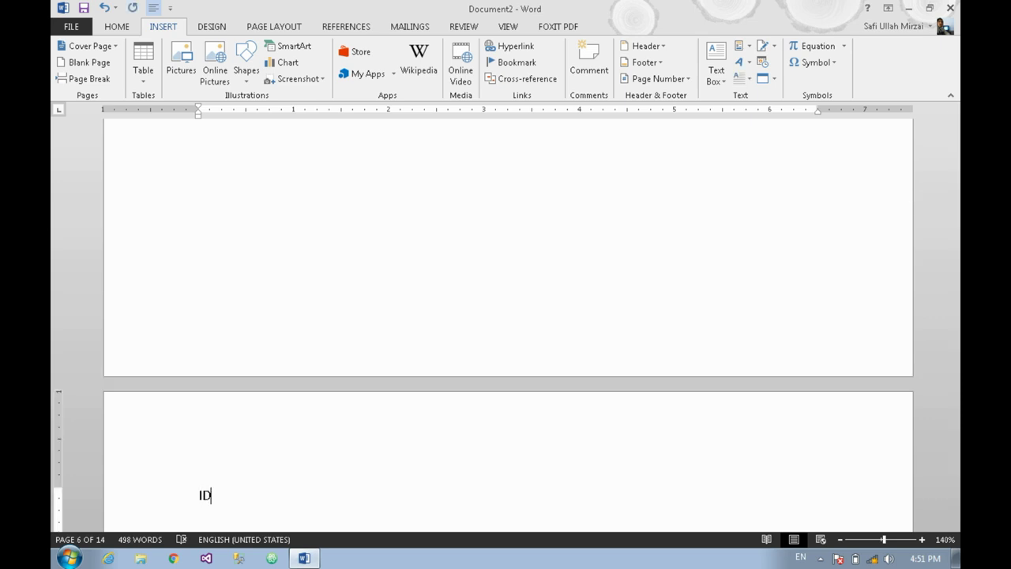
text(Na,e)
key(BackSpace)
text(me)
text(ather_Name)
key(Tab)
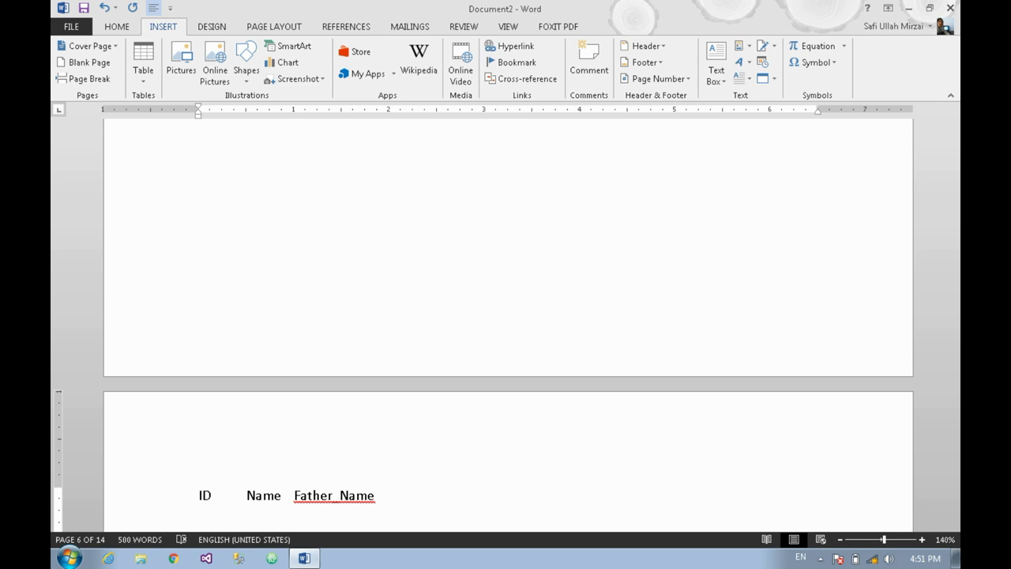
text(Program)
Step: Add the first student's row: ID 1, the student's name, program Word, and select both lines
key(Return)
text(1)
key(Tab)
text(Ahmad Saw)
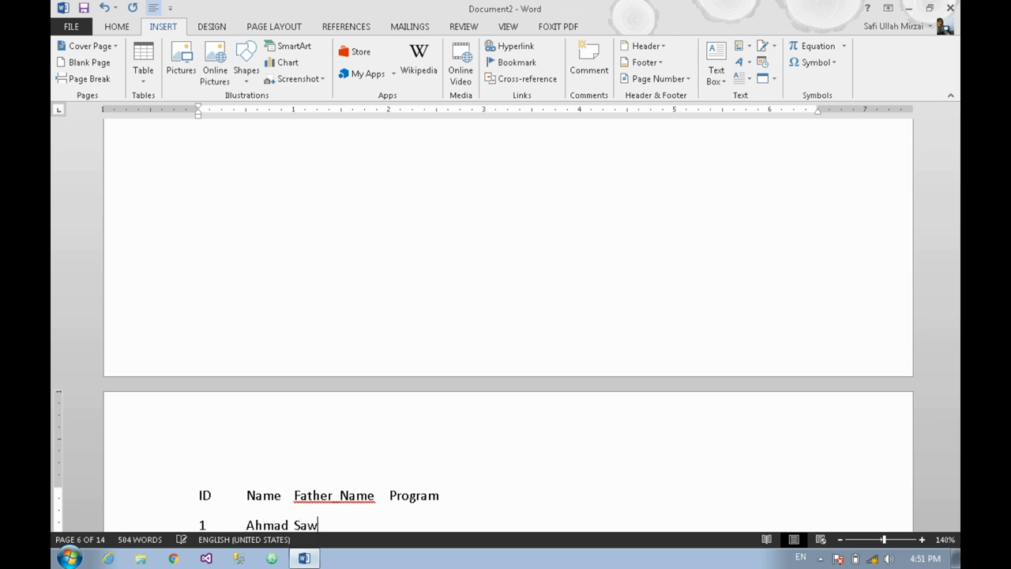
text(ood)
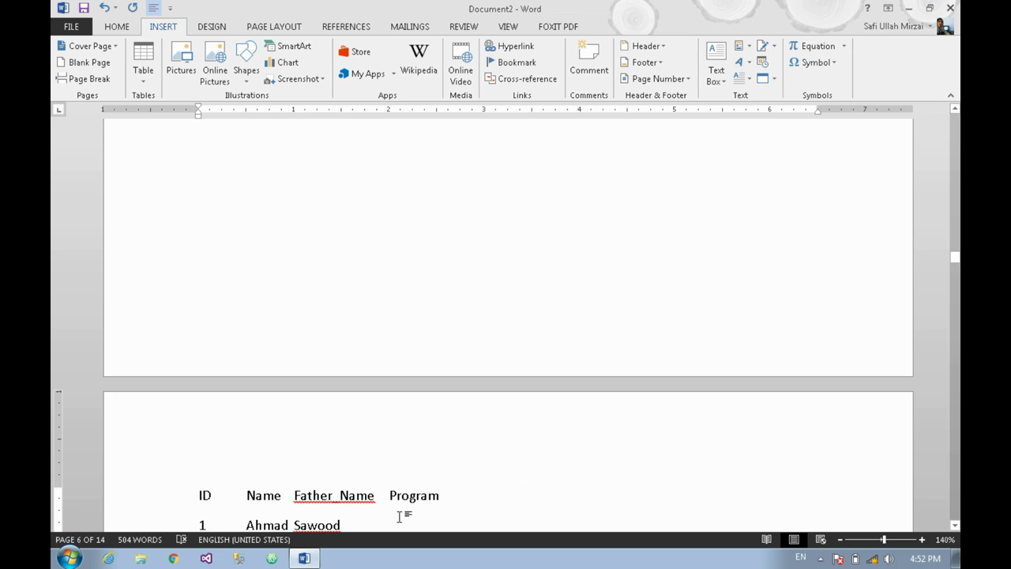
key(Tab)
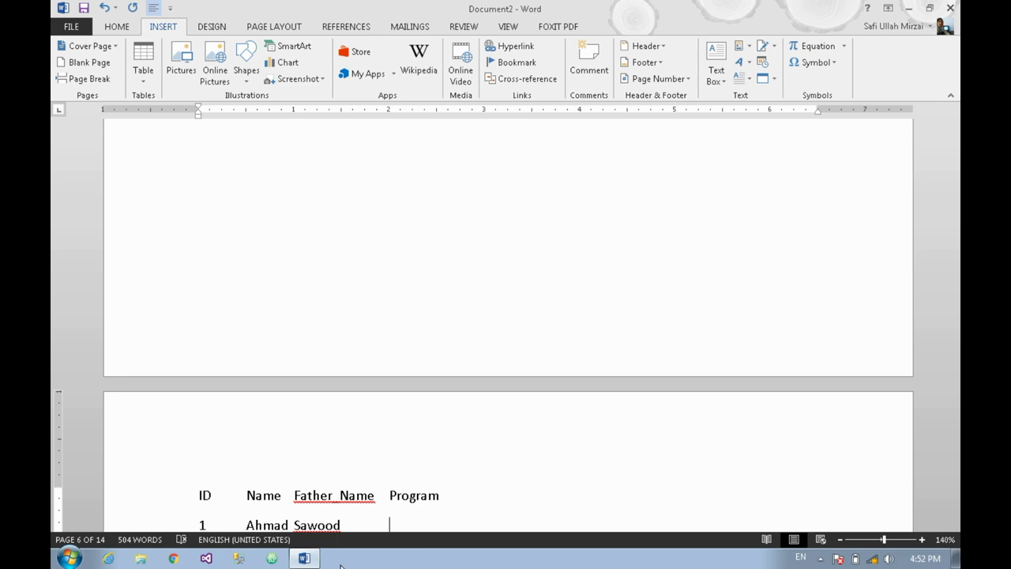
text(Word)
scroll(71, 474, down, 3)
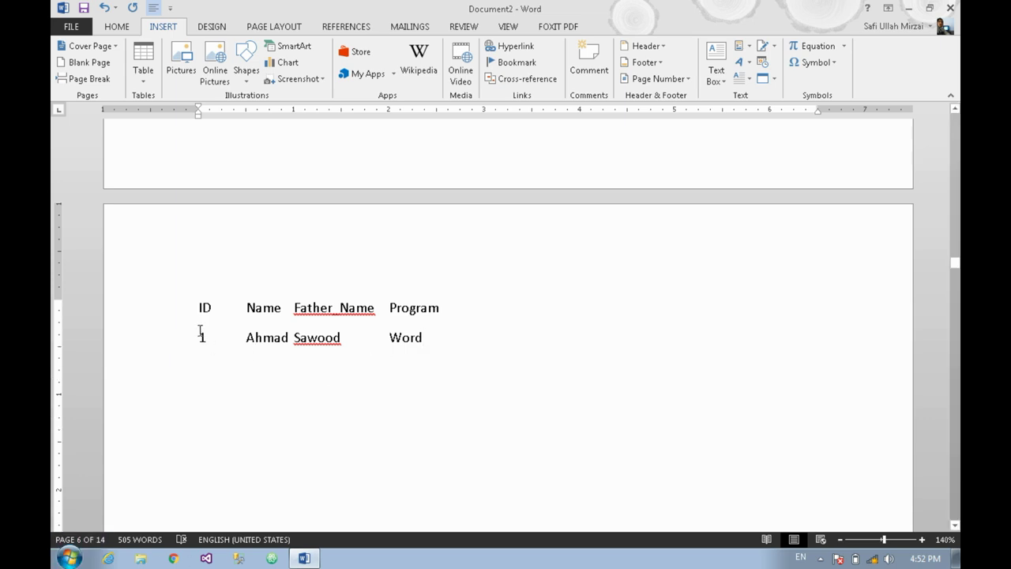
drag(173, 297, 182, 342)
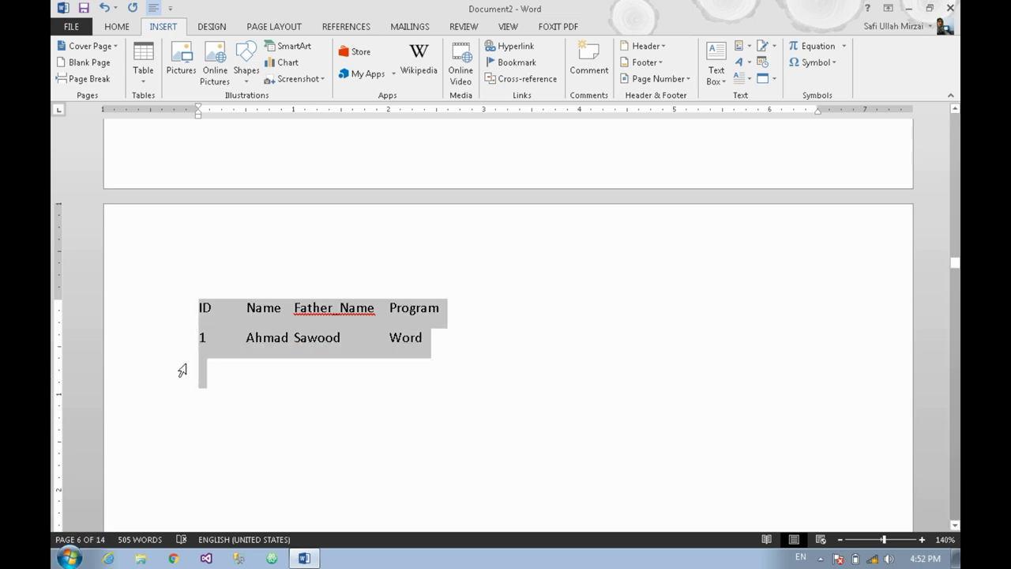
Step: Try Convert Text to Table with 4 columns, then undo the result
click(143, 64)
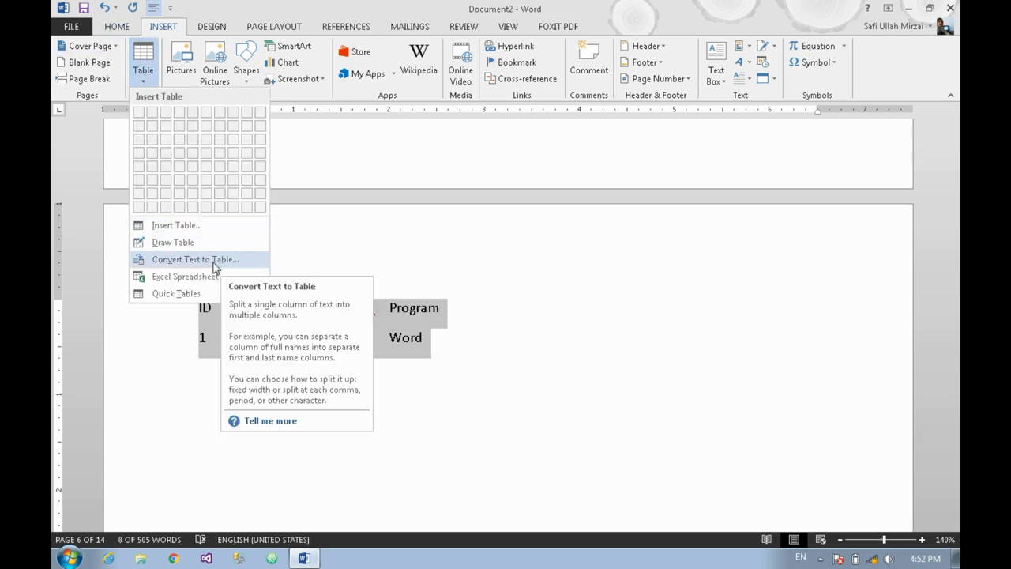
click(212, 261)
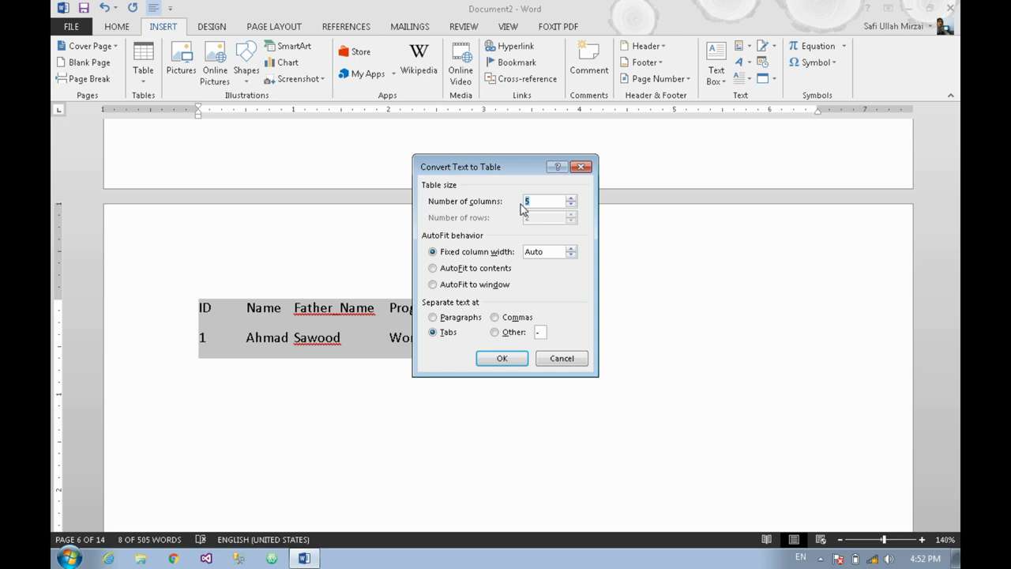
drag(494, 168, 660, 188)
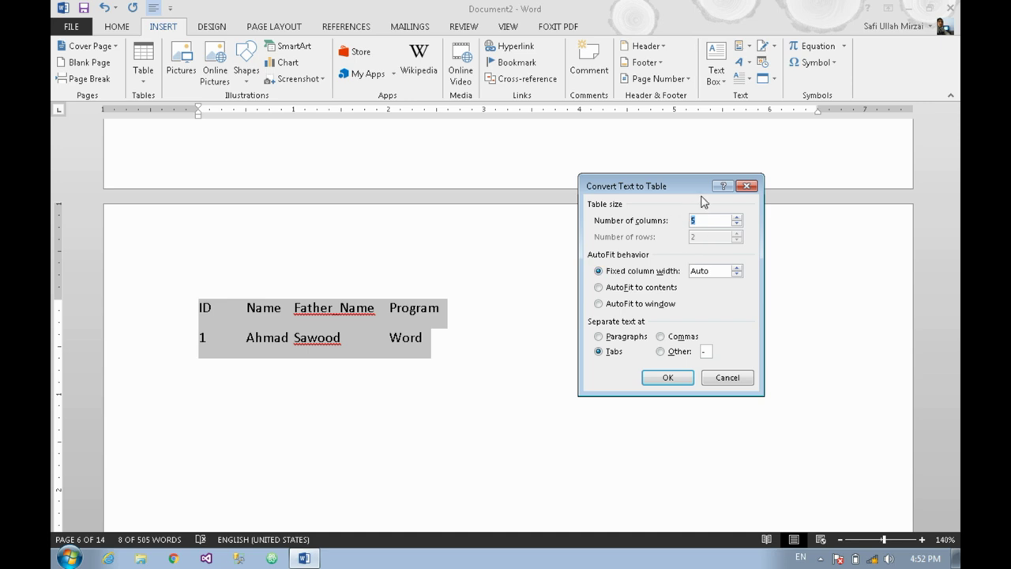
text(4)
click(666, 378)
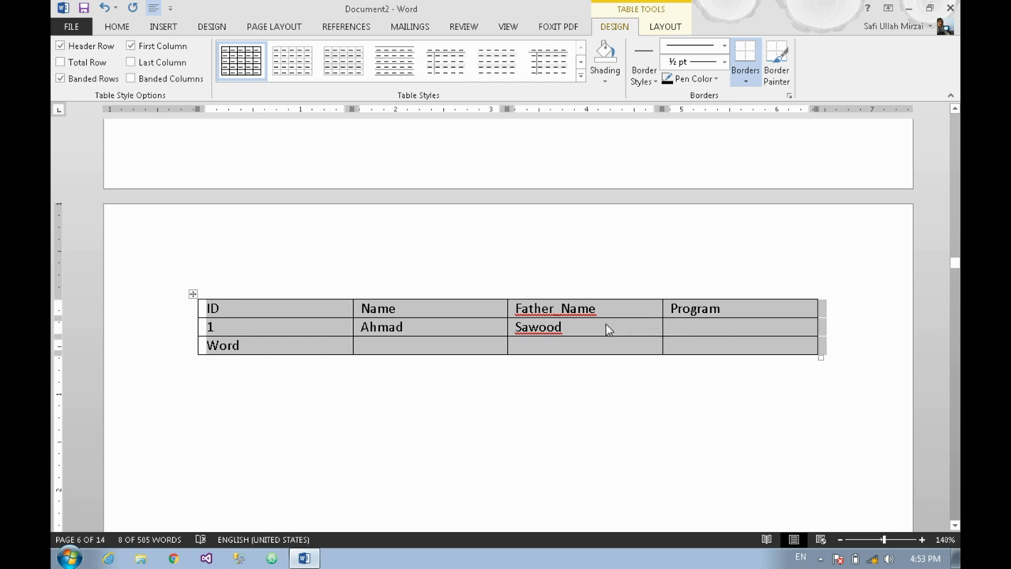
key(ctrl+z)
Step: Delete the extra tab before Word, convert both lines again, then undo it
click(382, 337)
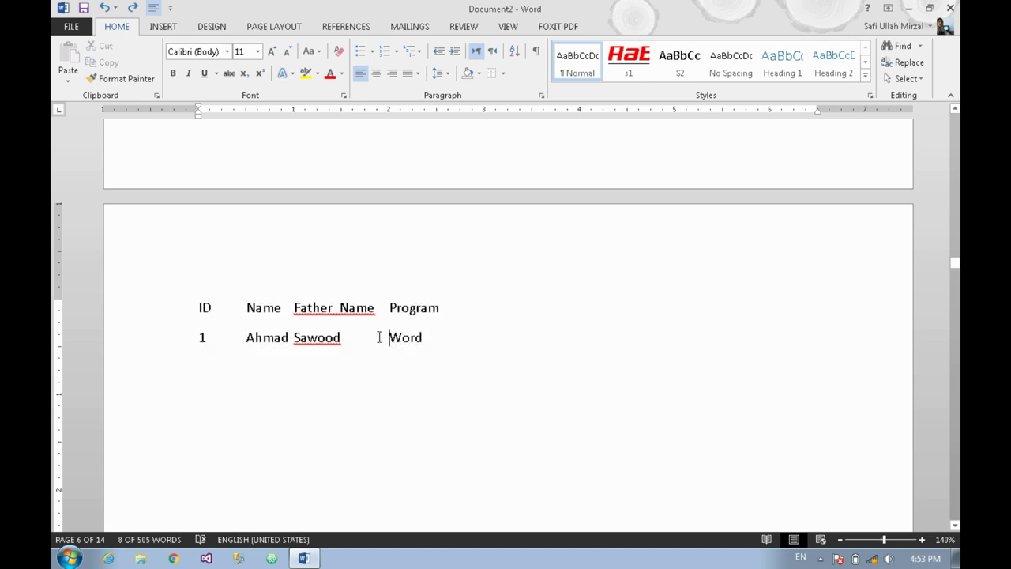
key(BackSpace)
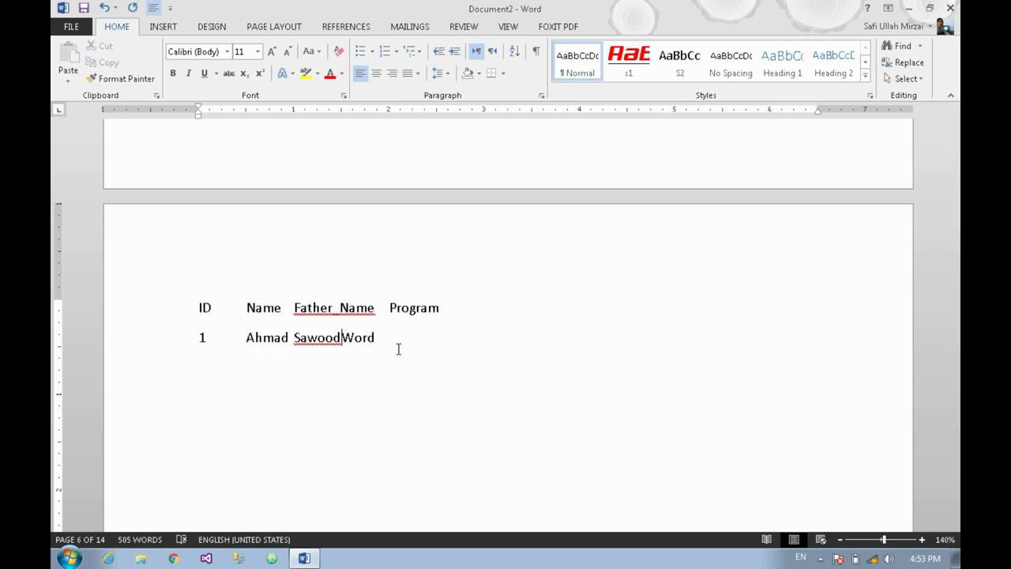
key(BackSpace)
drag(401, 354, 126, 287)
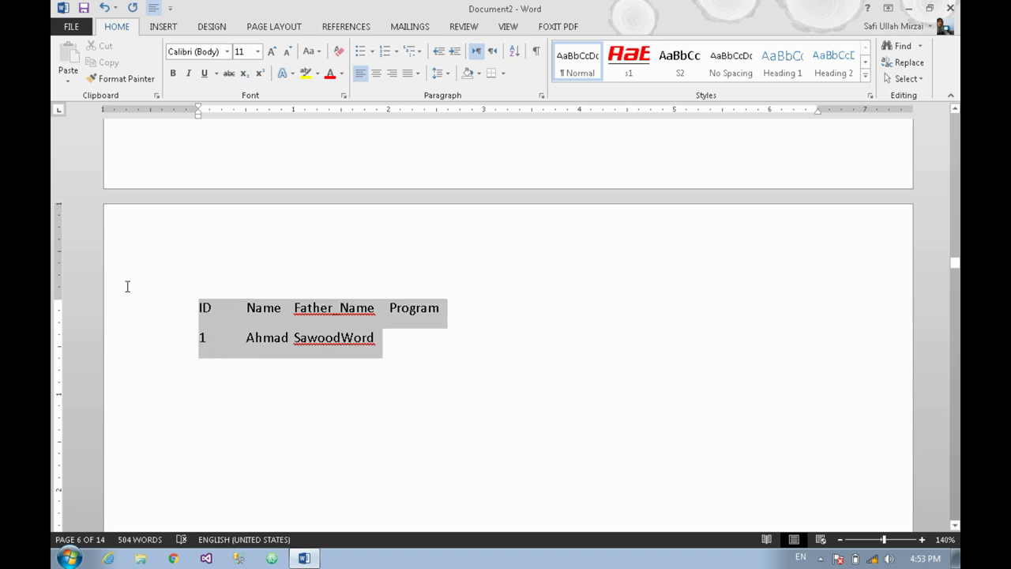
click(163, 27)
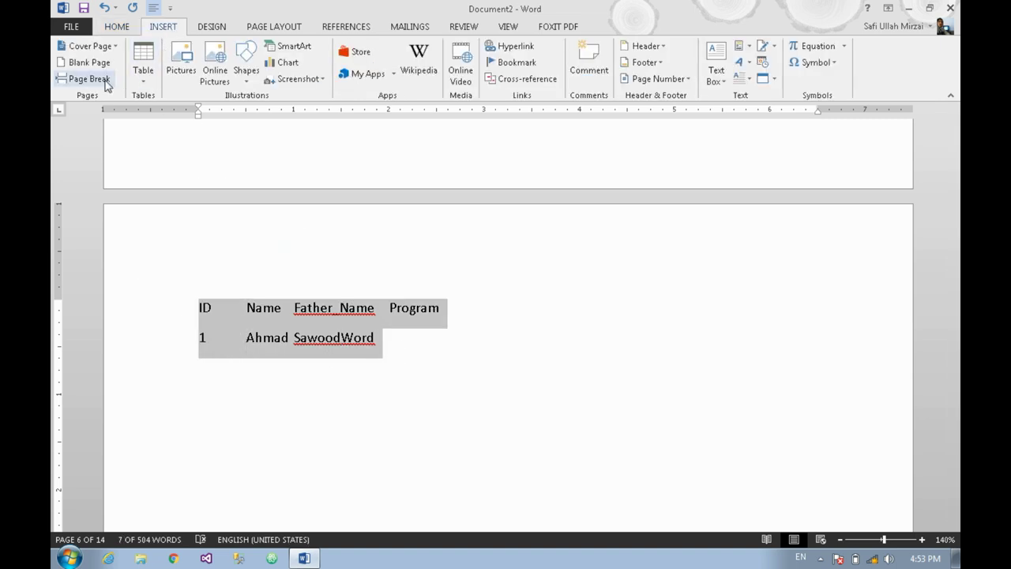
click(132, 82)
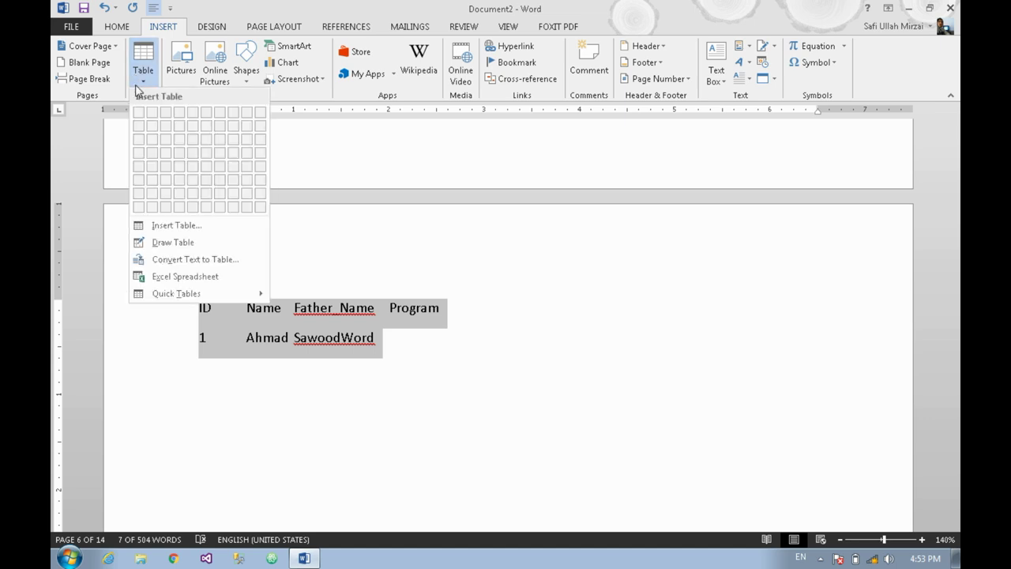
click(217, 260)
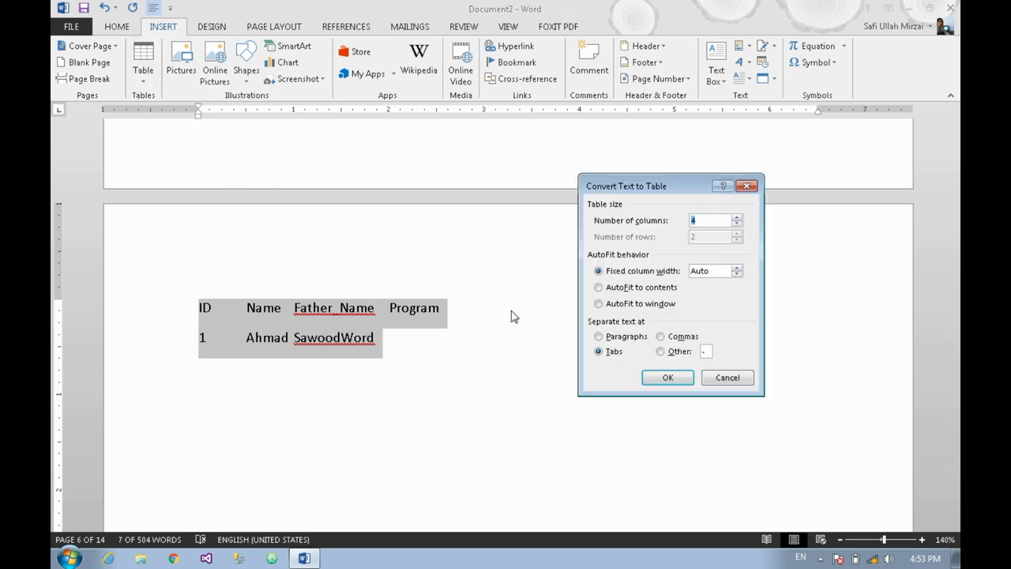
click(667, 378)
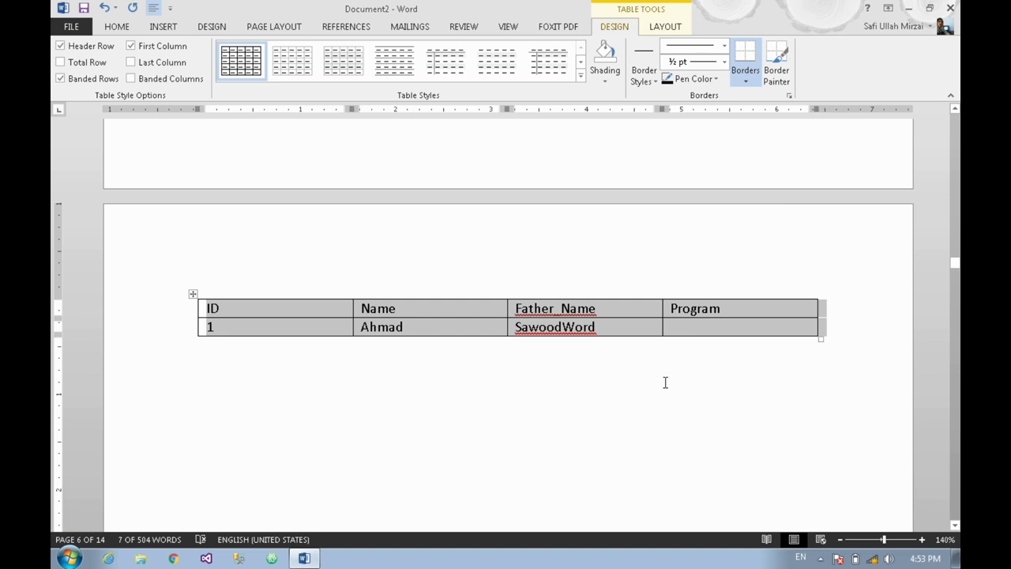
click(568, 333)
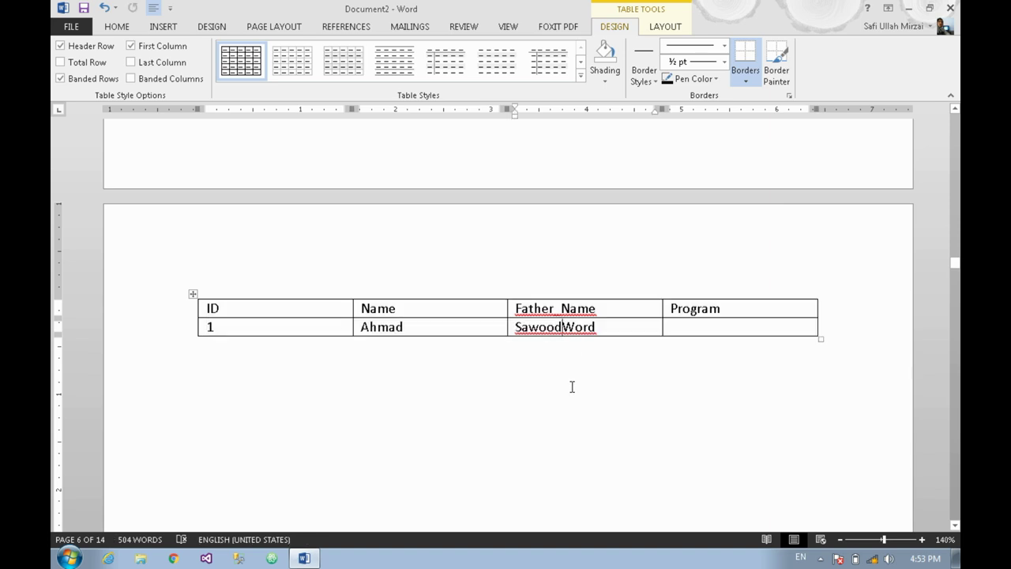
click(647, 374)
key(ctrl+z)
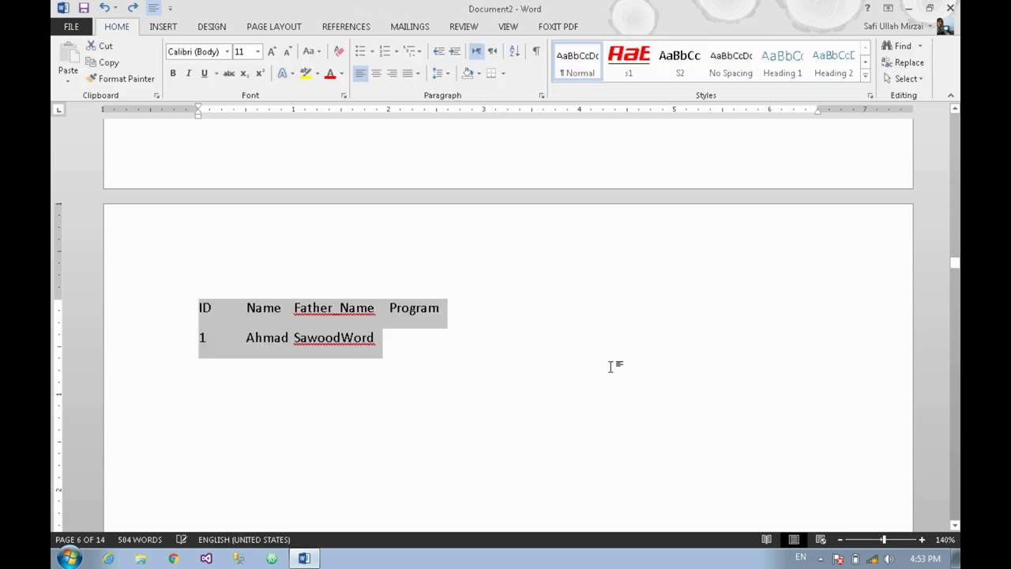
Step: Reselect both student lines and convert them into a four-column table
click(341, 340)
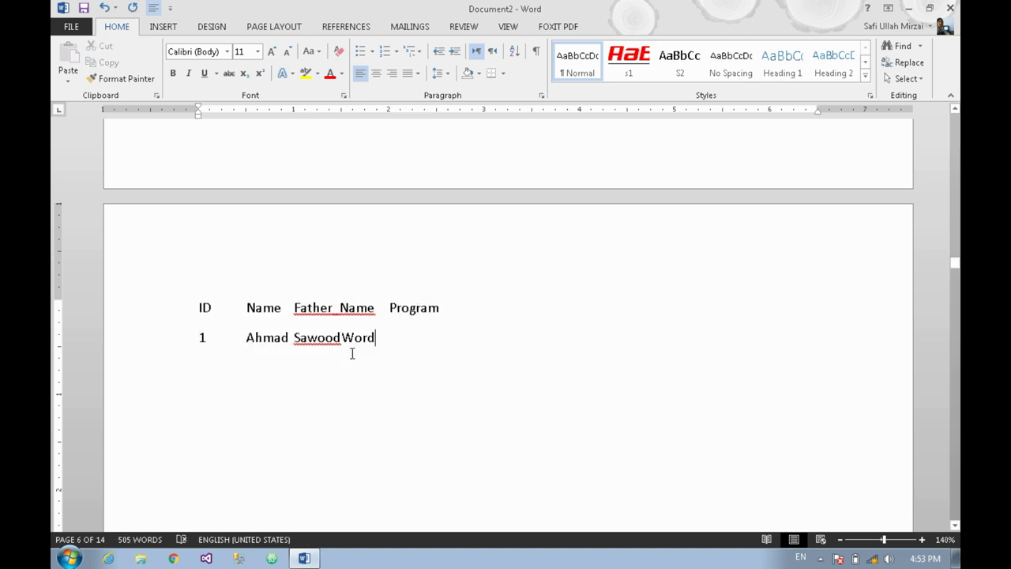
drag(404, 350, 185, 279)
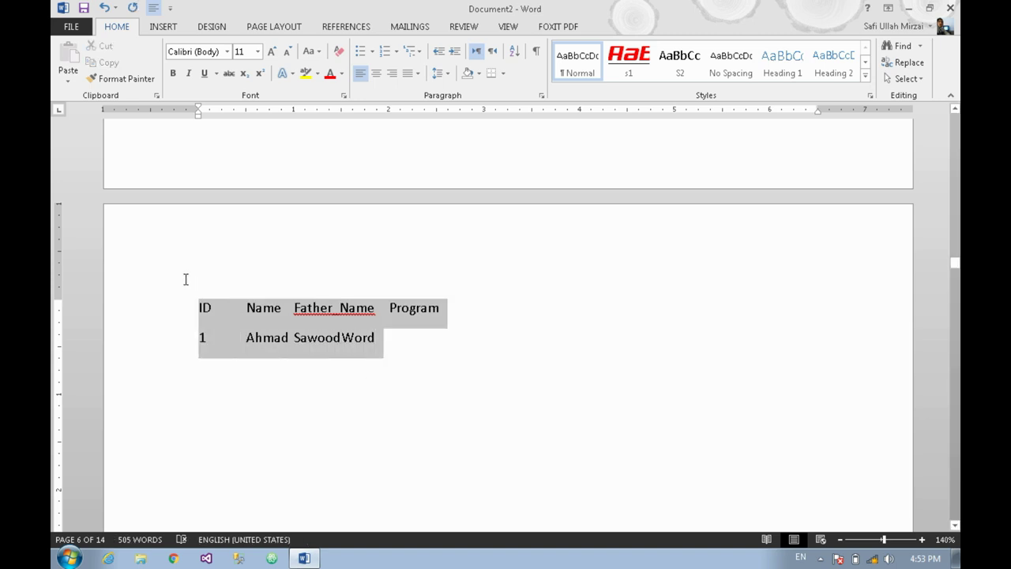
click(162, 26)
click(145, 83)
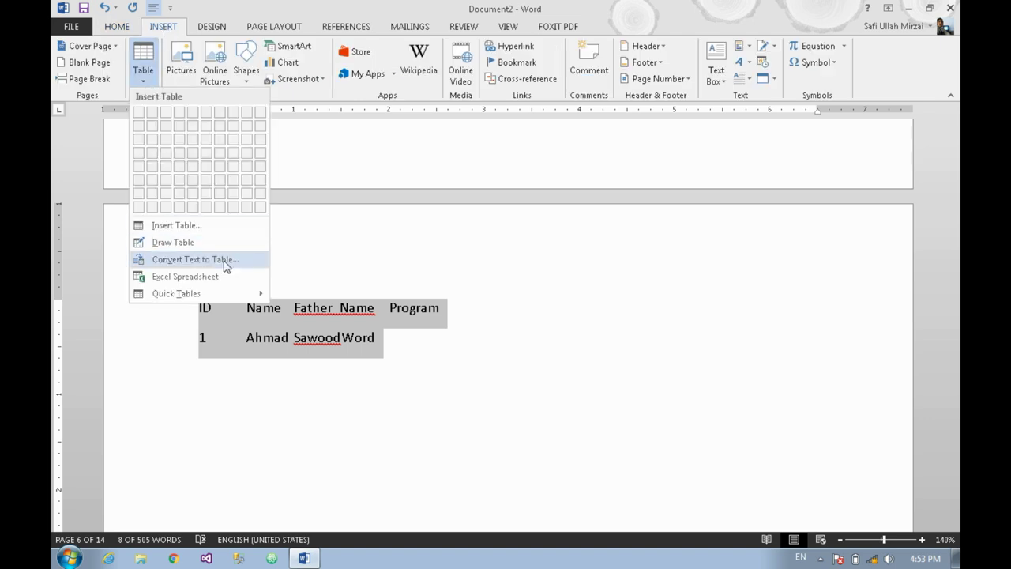
click(225, 260)
click(656, 385)
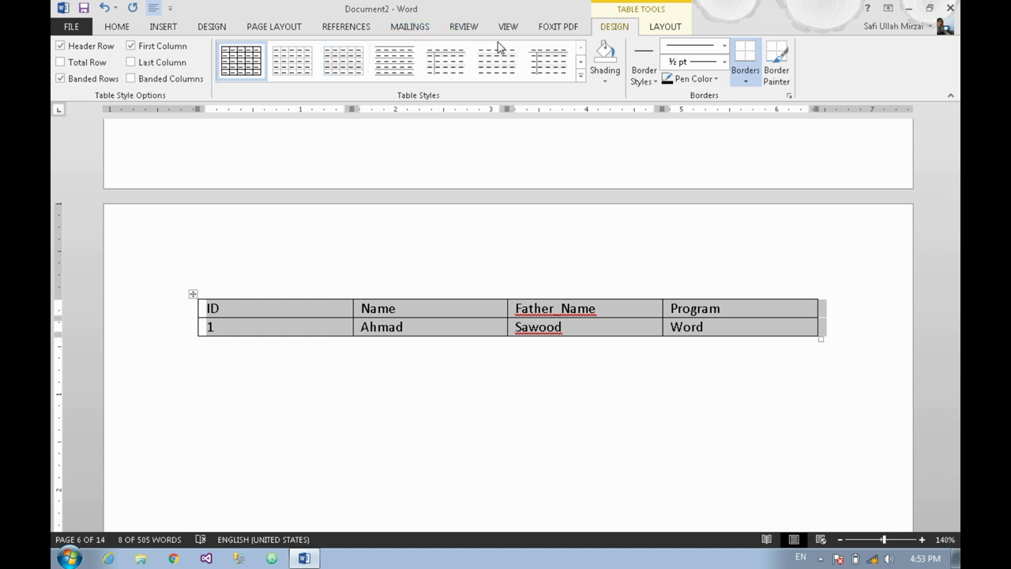
click(177, 28)
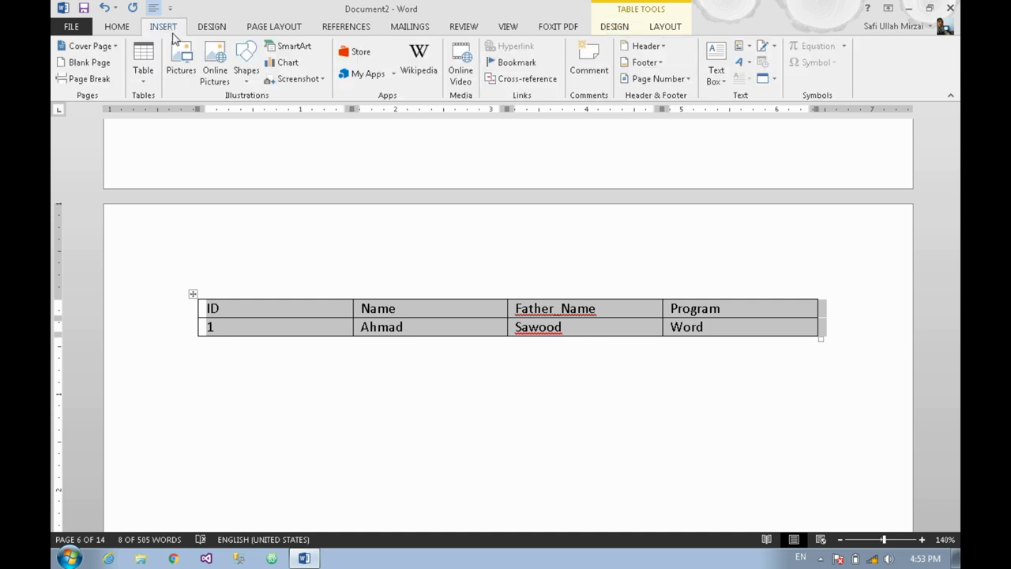
Step: Embed a blank Excel worksheet in the student table's ID heading cell
click(143, 63)
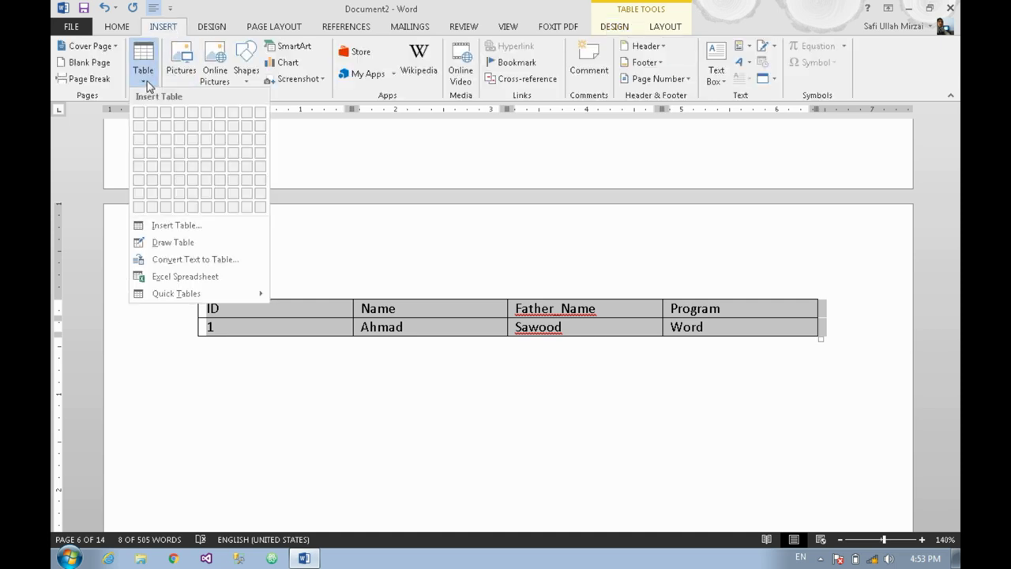
click(236, 279)
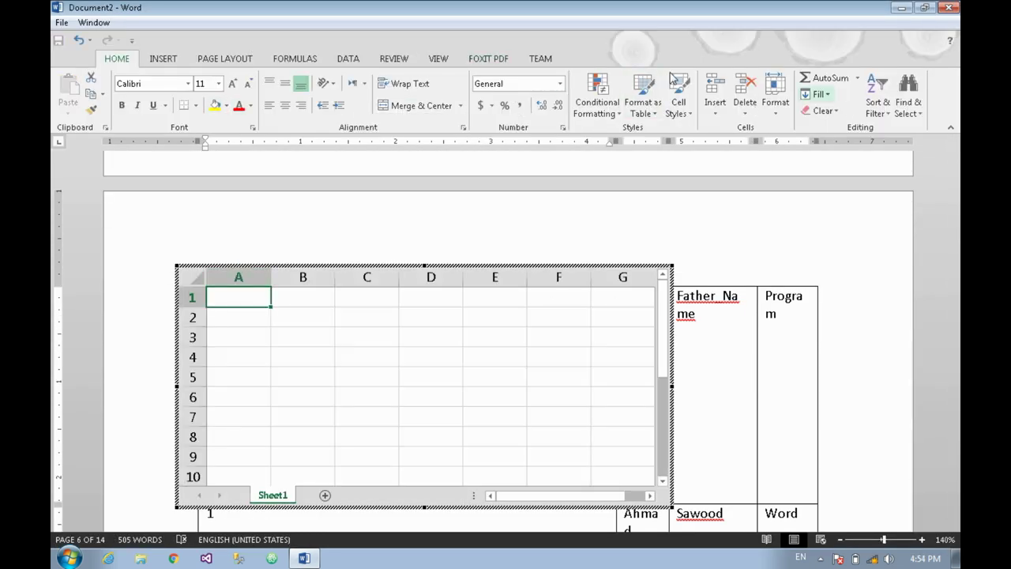
click(541, 223)
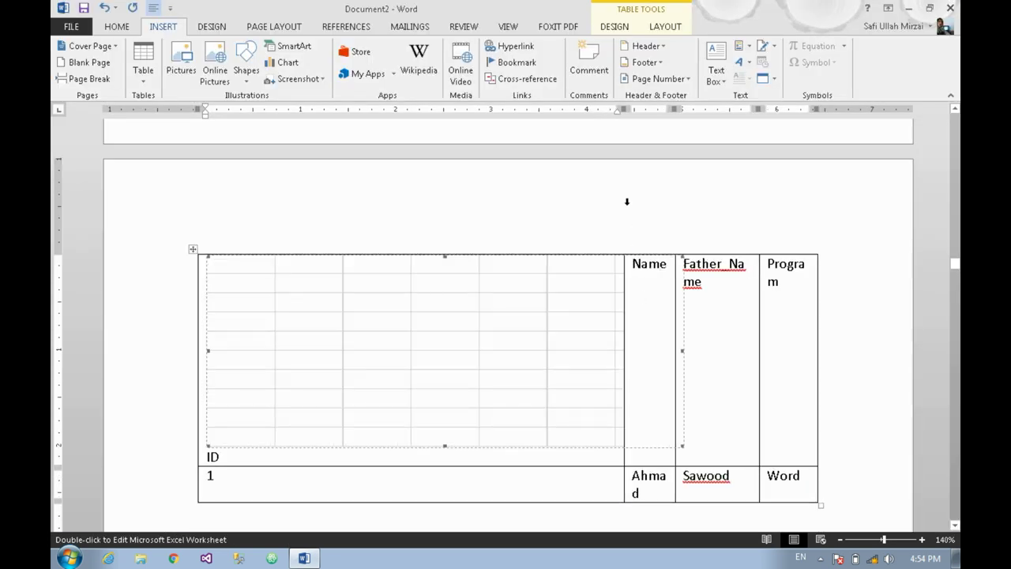
click(628, 192)
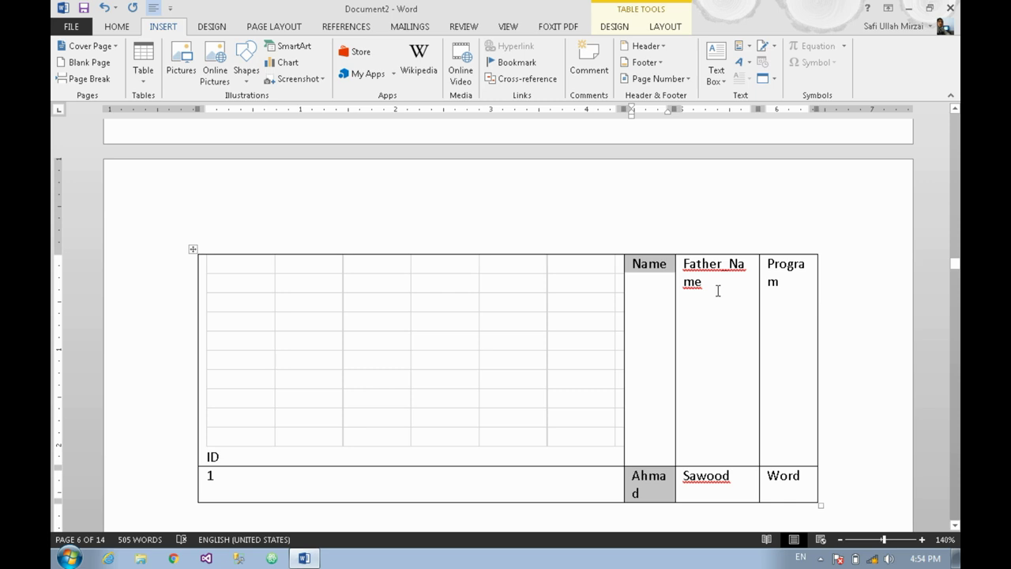
Step: Scroll through the table and click outside the embedded worksheet to return to Word
scroll(605, 189, down, 2)
click(534, 210)
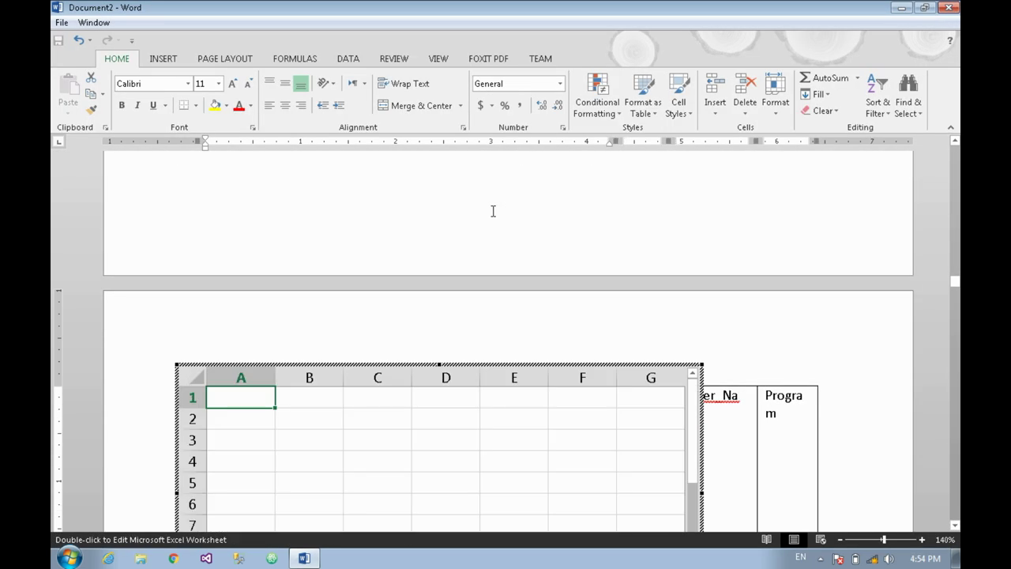
scroll(493, 211, down, 2)
scroll(492, 210, down, 3)
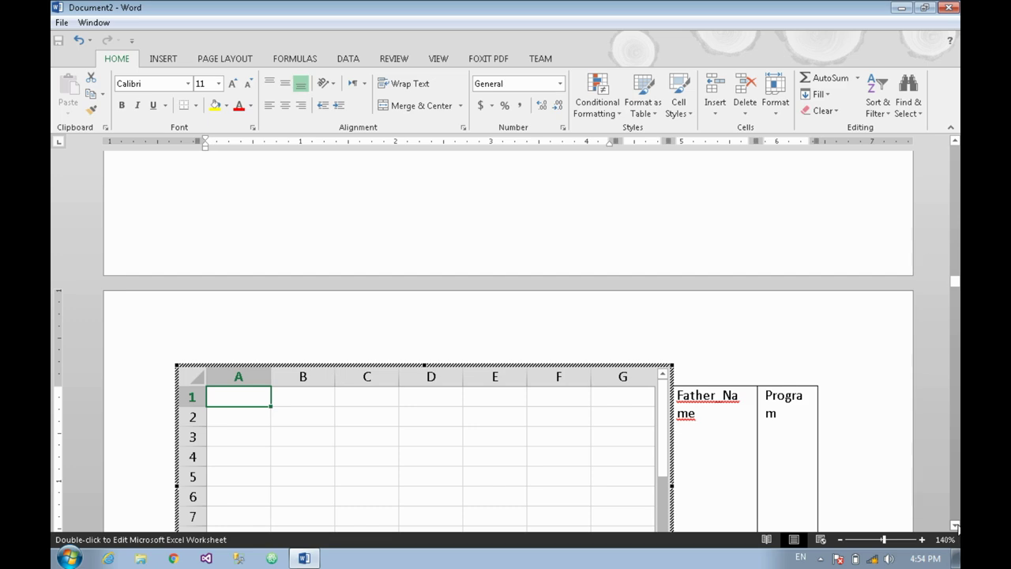
scroll(954, 526, down, 2)
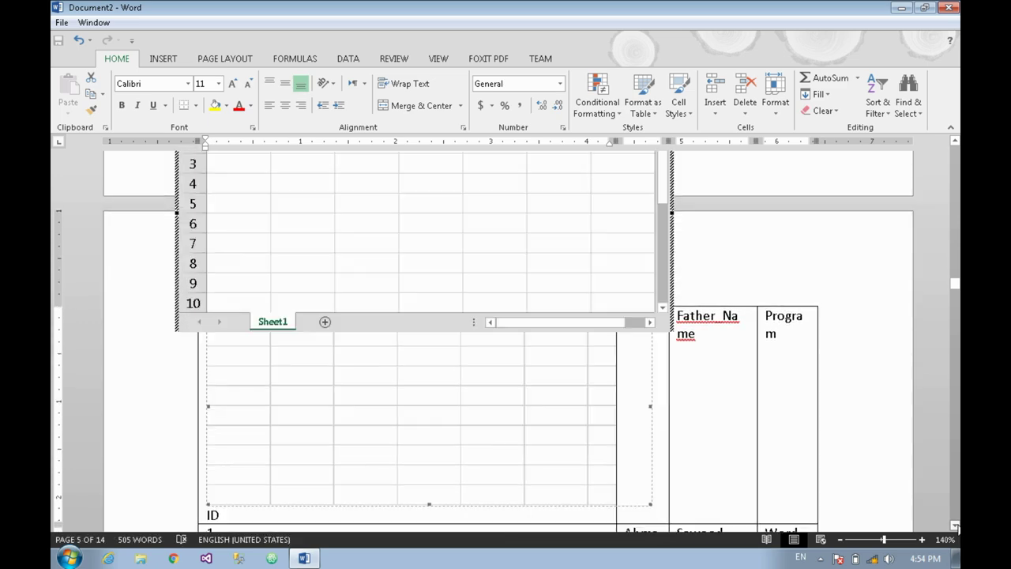
scroll(954, 526, down, 1)
scroll(955, 526, down, 2)
scroll(955, 526, down, 2)
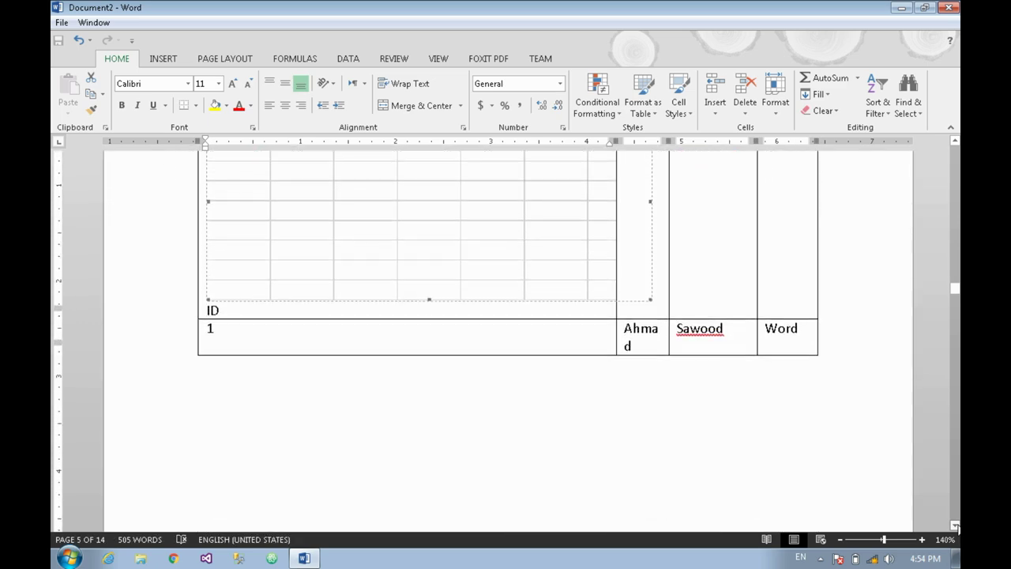
click(430, 441)
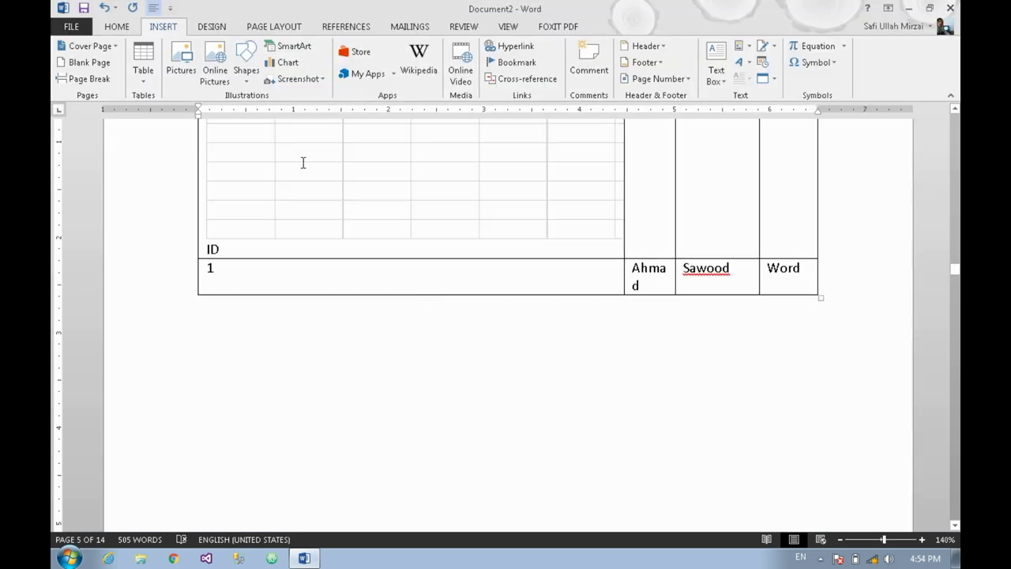
Step: Insert the Calendar 2 quick table showing MAY
click(143, 67)
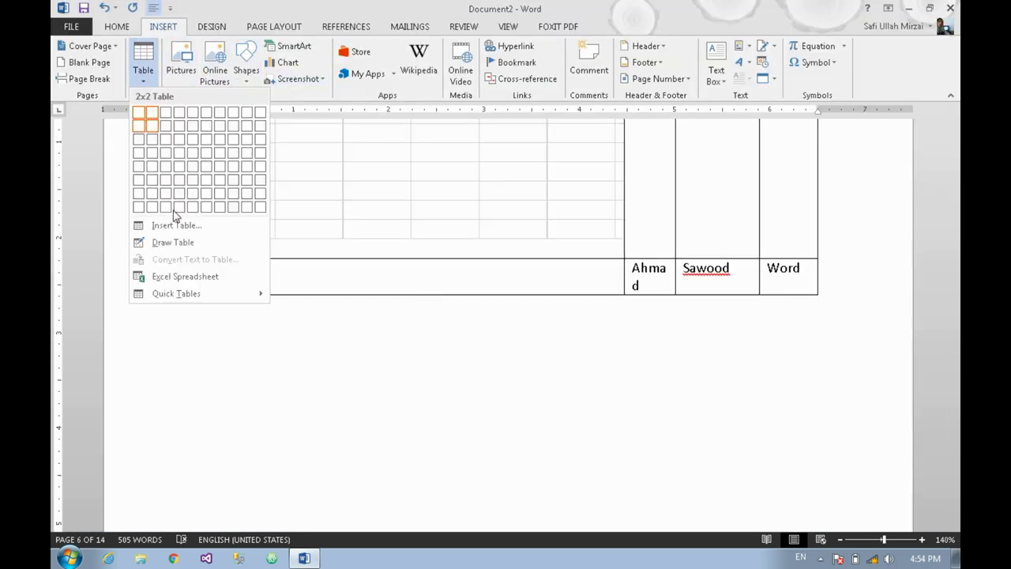
mouse_move(263, 293)
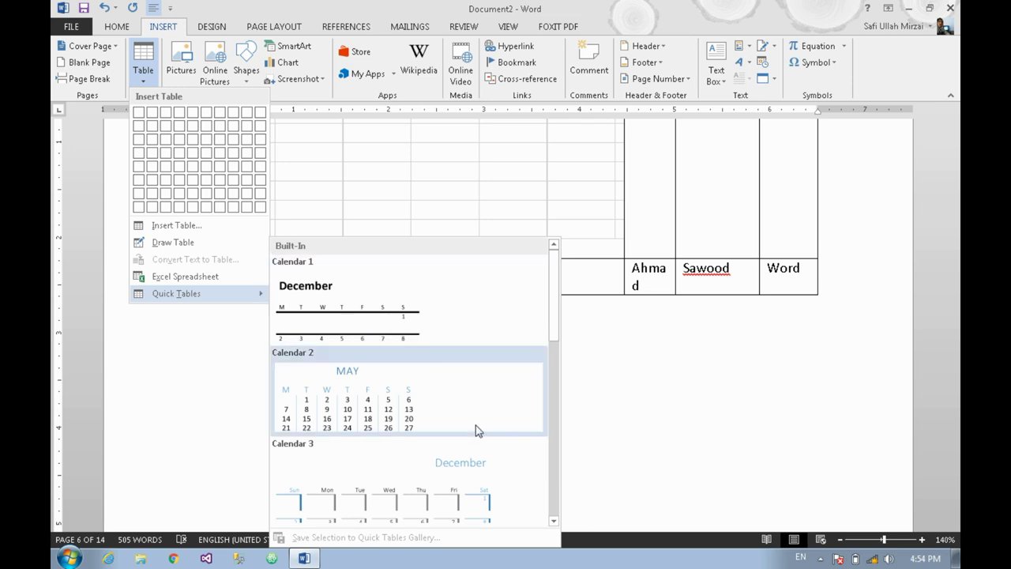
scroll(476, 425, down, 3)
scroll(442, 353, down, 3)
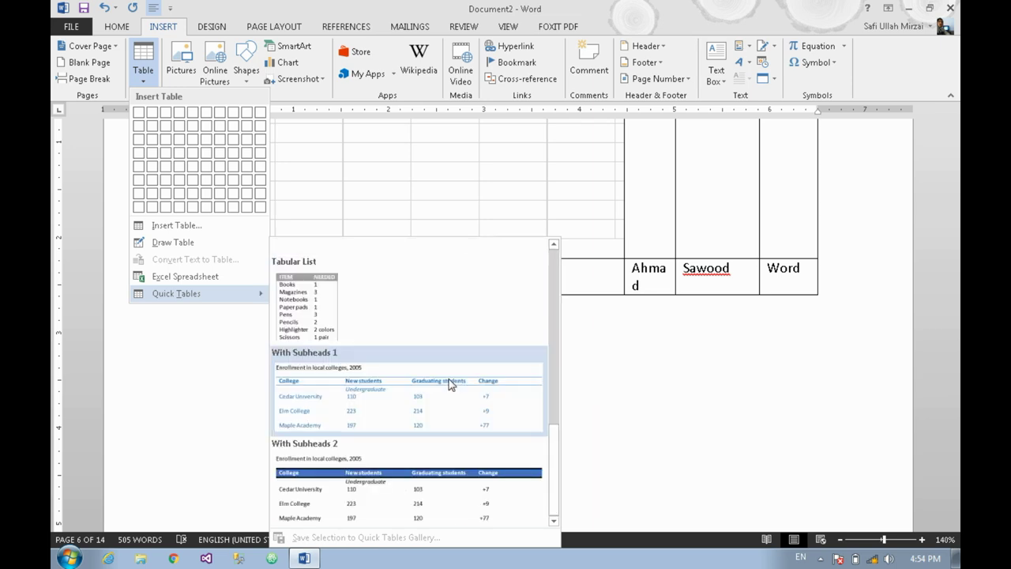
scroll(444, 424, up, 6)
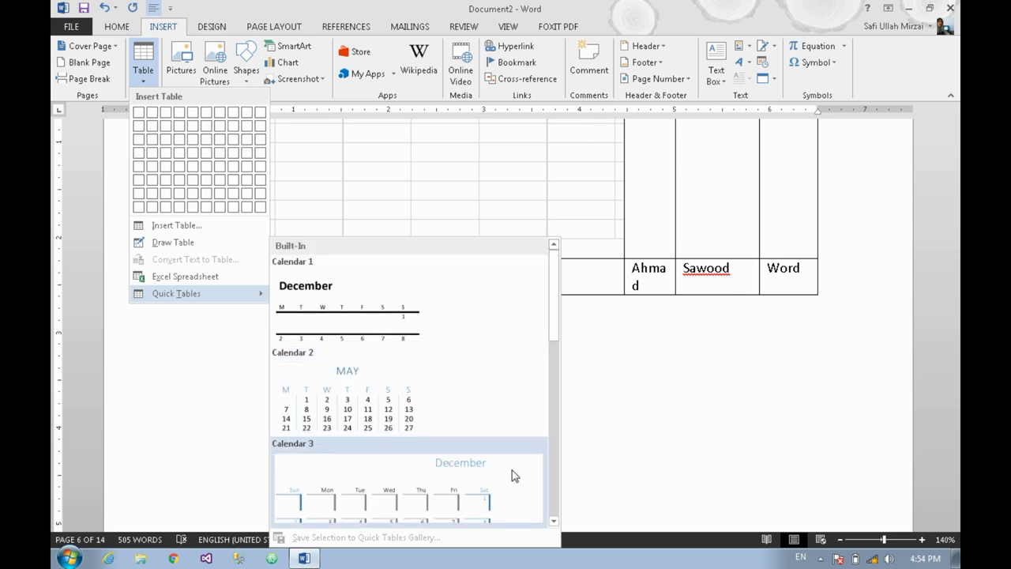
click(416, 419)
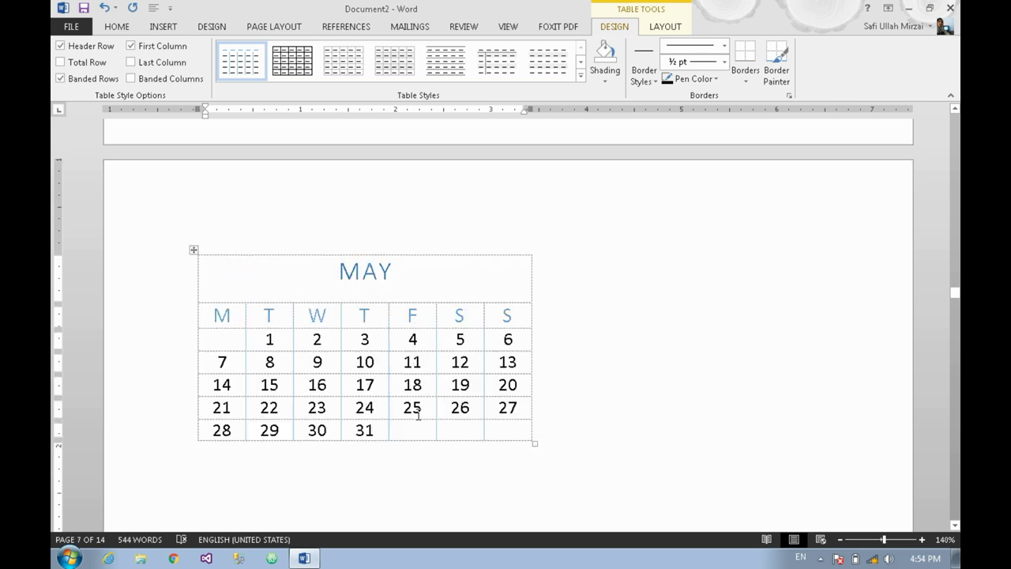
Step: Compare the calendar's 11, 2 and 19 cells against the Windows system calendar
click(422, 361)
click(326, 339)
click(463, 383)
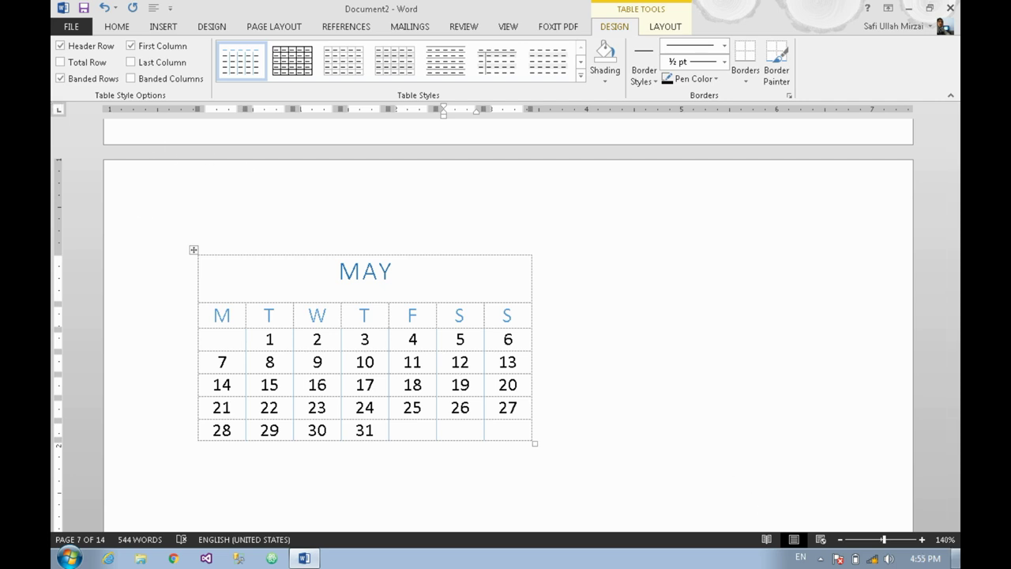
click(938, 566)
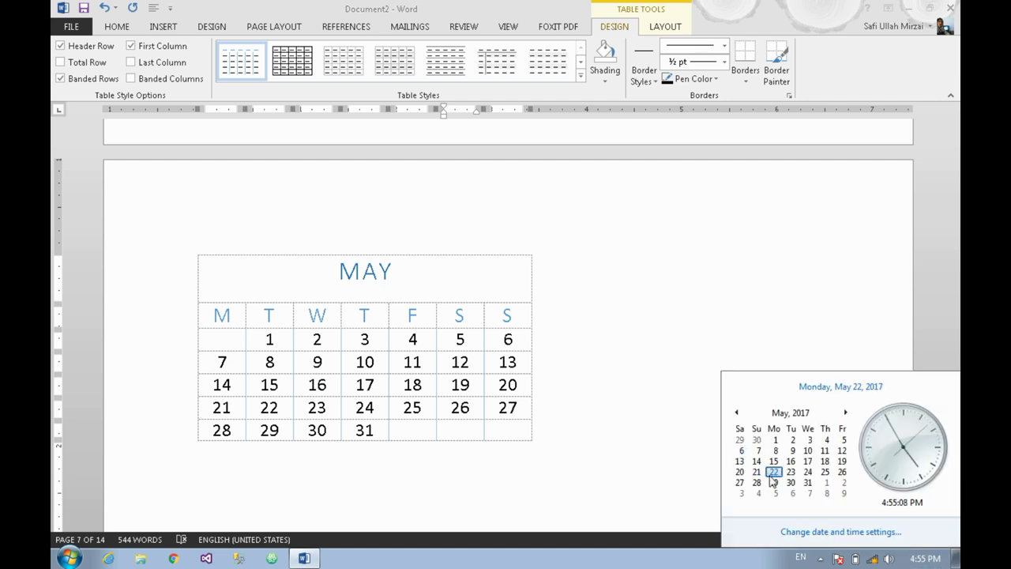
Step: Close the system calendar and scroll back to the MAY calendar table
click(330, 359)
click(580, 379)
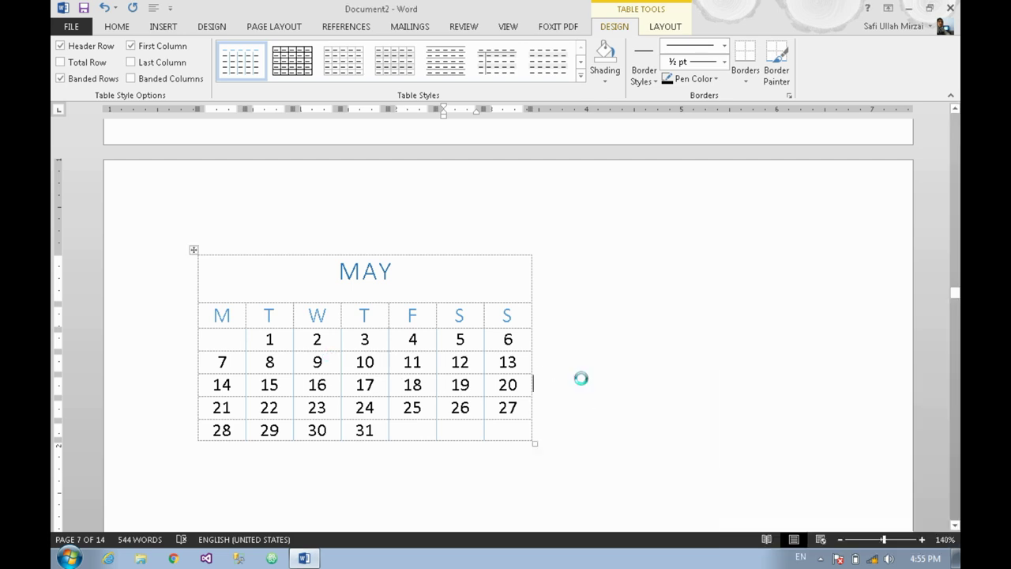
scroll(580, 379, up, 1)
scroll(580, 379, up, 4)
scroll(583, 380, up, 10)
scroll(586, 381, up, 10)
scroll(586, 380, down, 10)
scroll(586, 387, down, 3)
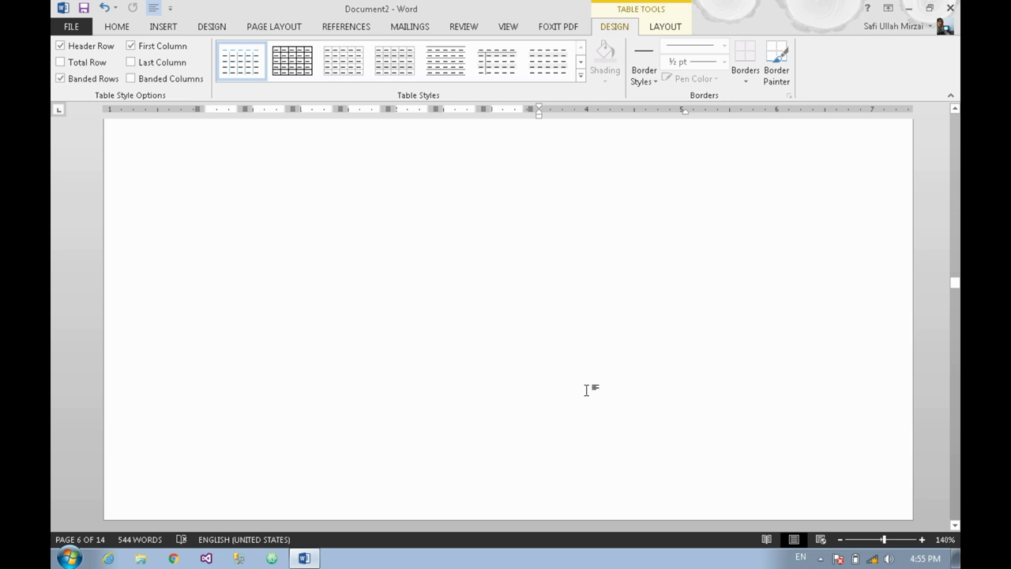
scroll(624, 439, down, 5)
click(635, 437)
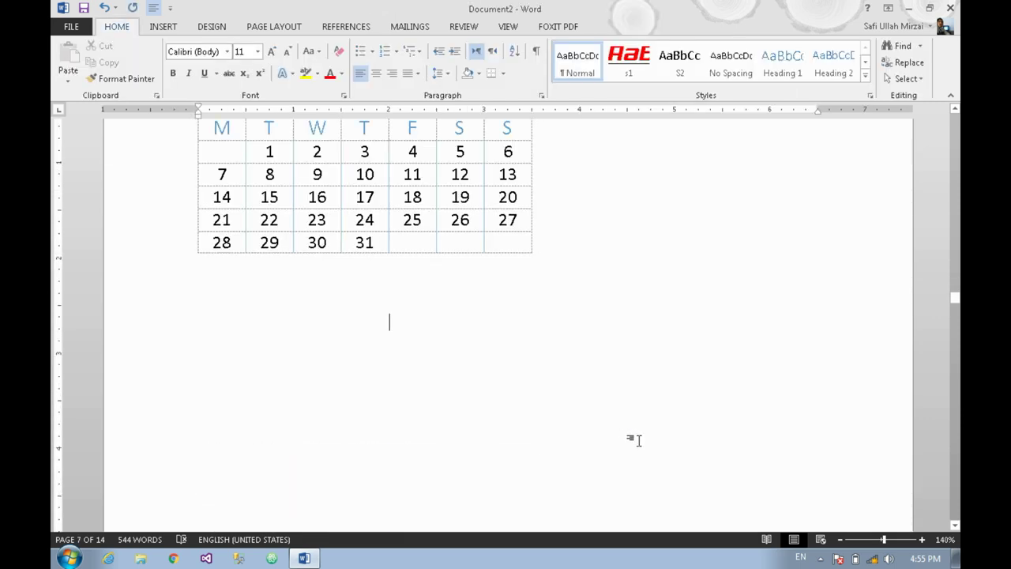
scroll(606, 317, up, 2)
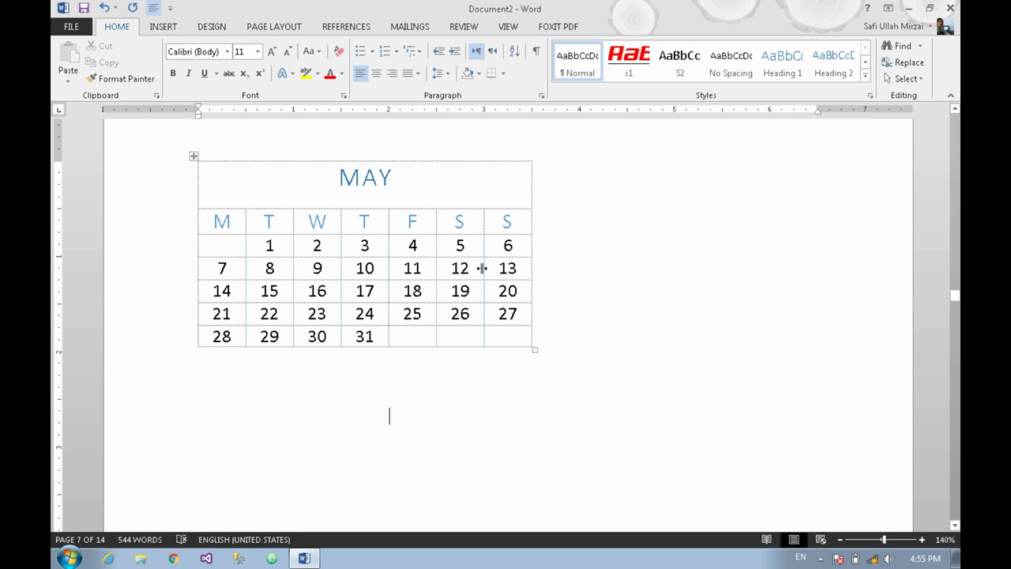
Step: Replace the 19 in the 14–20 week with 22
click(468, 291)
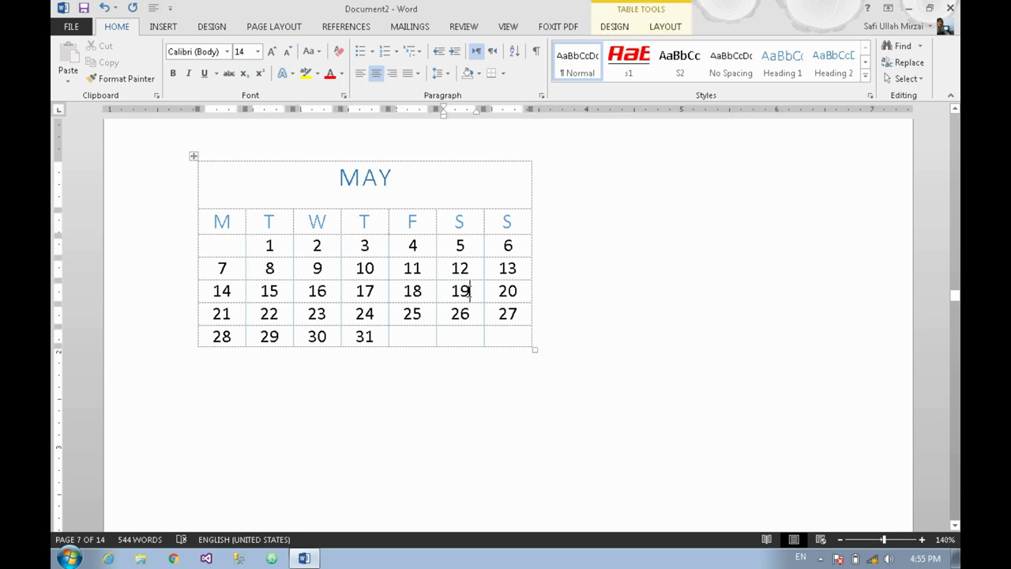
key(BackSpace)
key(BackSpace)
text(243)
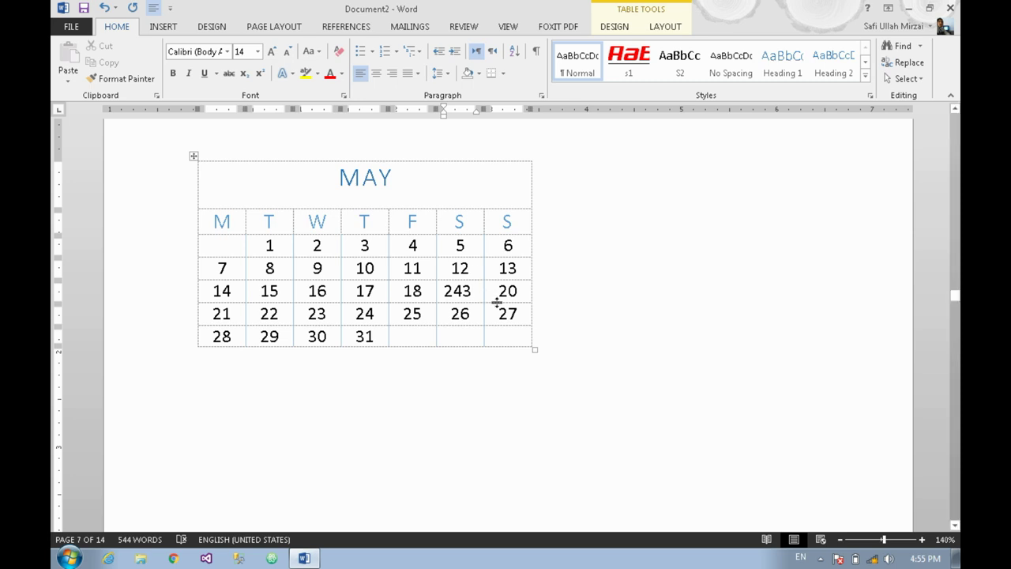
key(BackSpace)
key(BackSpace)
key(BackSpace)
text(22)
click(558, 392)
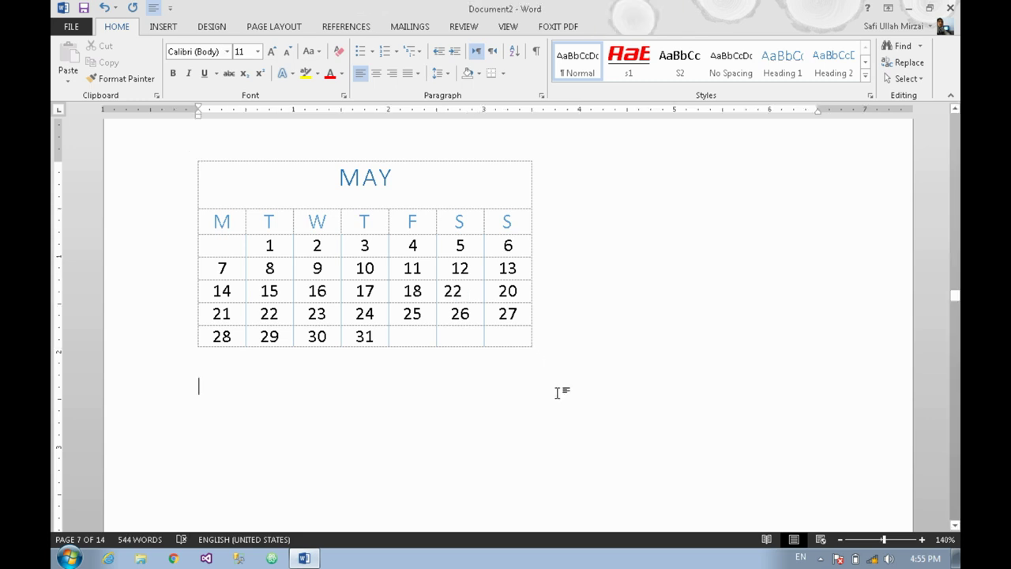
scroll(546, 390, up, 3)
Step: Insert the Calendar 3 December quick table below the MAY calendar
click(158, 26)
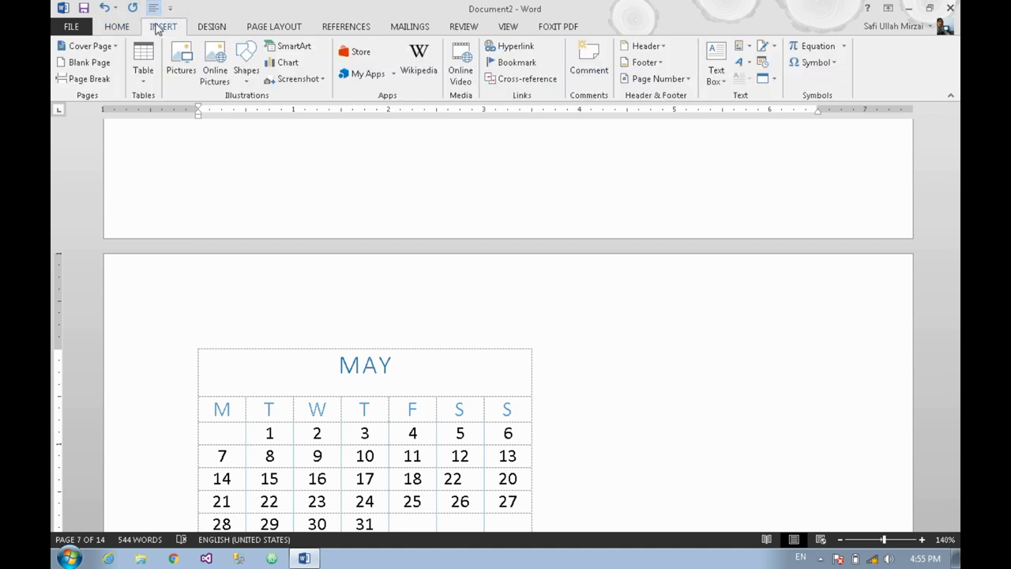
click(143, 64)
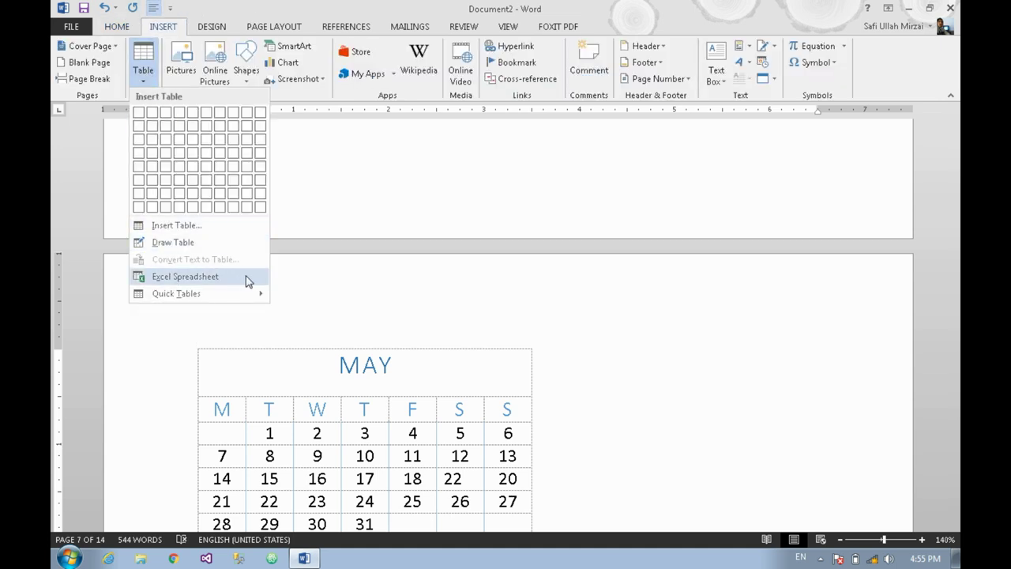
mouse_move(240, 294)
click(401, 466)
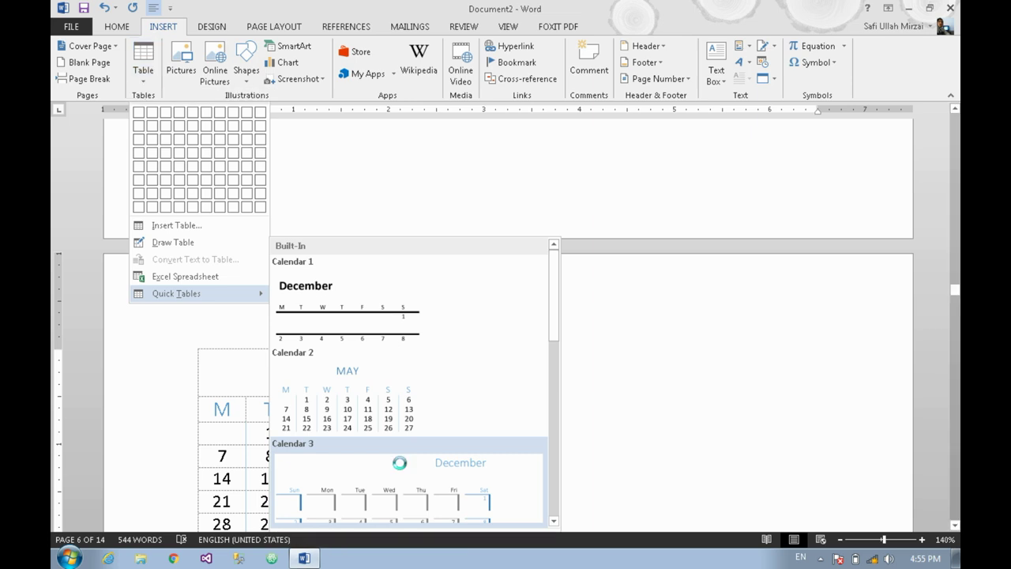
click(536, 278)
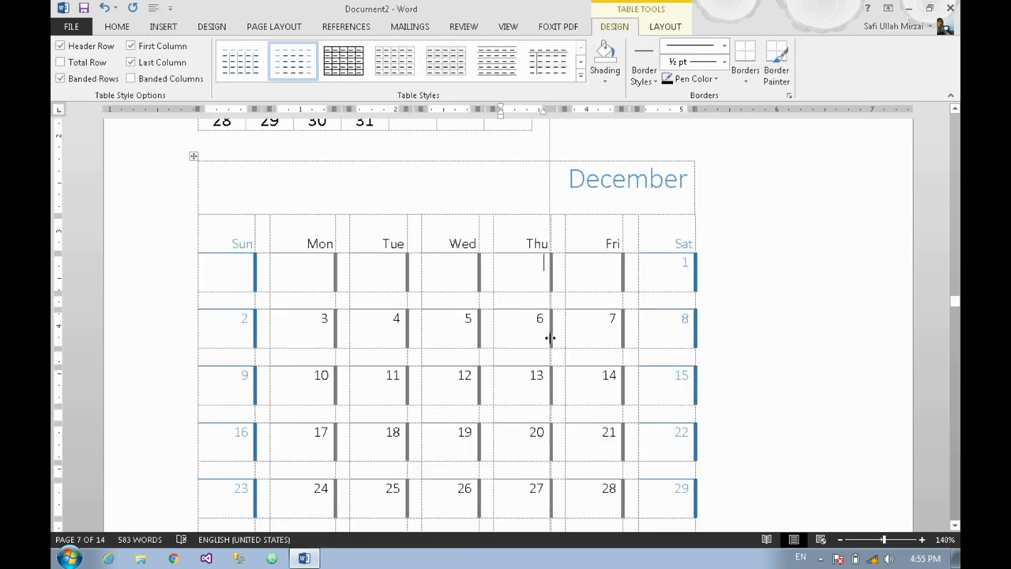
scroll(419, 272, down, 3)
scroll(418, 271, down, 5)
click(413, 313)
Step: Position the caret in the December calendar's Saturday 15 cell
click(163, 27)
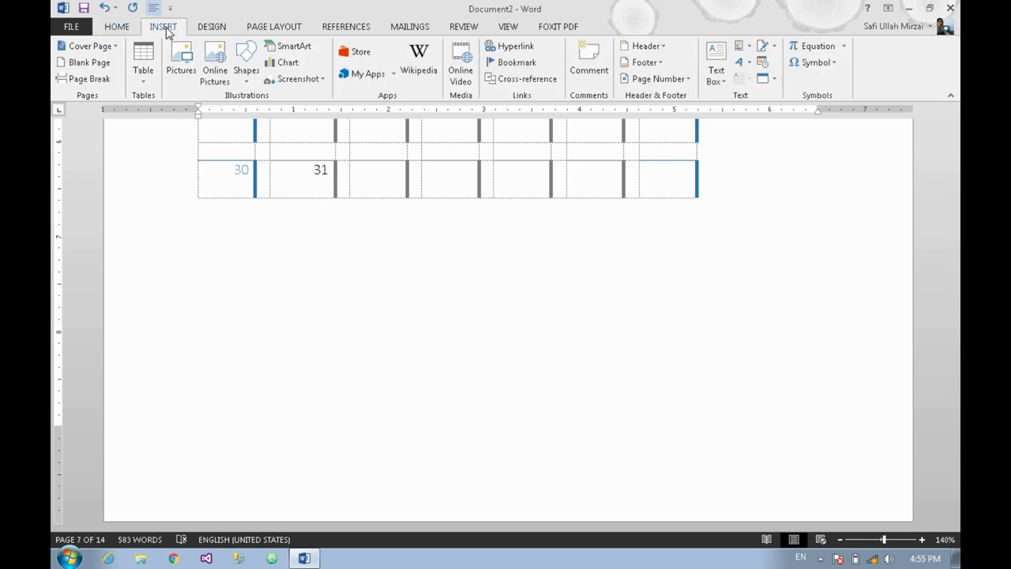
click(143, 63)
click(225, 306)
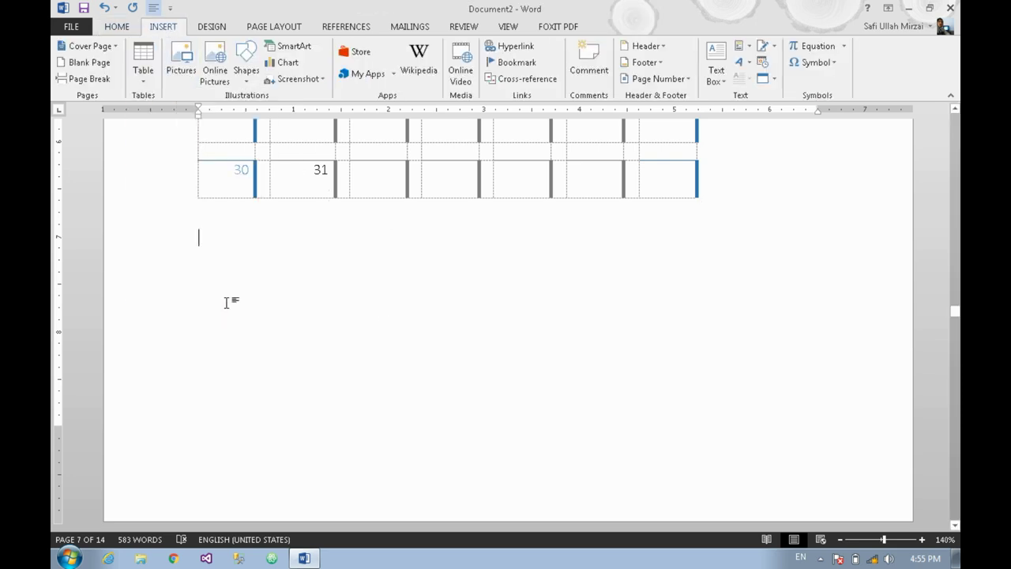
scroll(535, 323, up, 12)
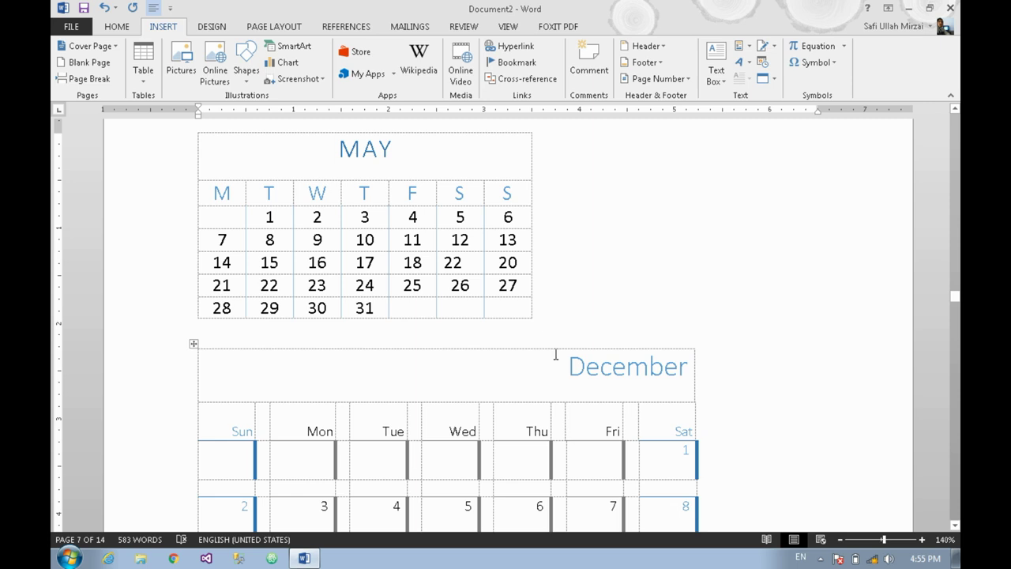
drag(745, 398, 669, 329)
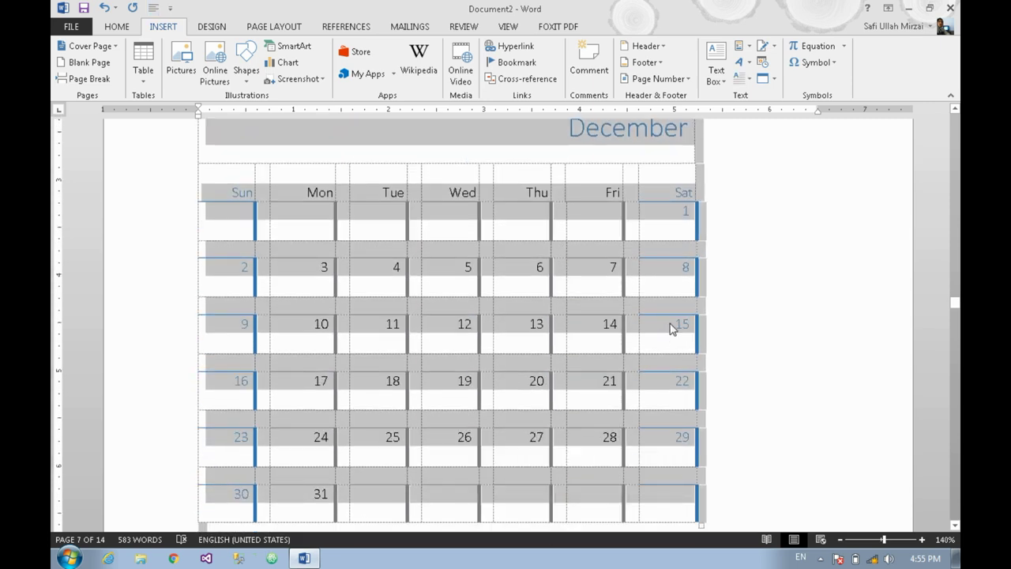
click(444, 135)
click(143, 67)
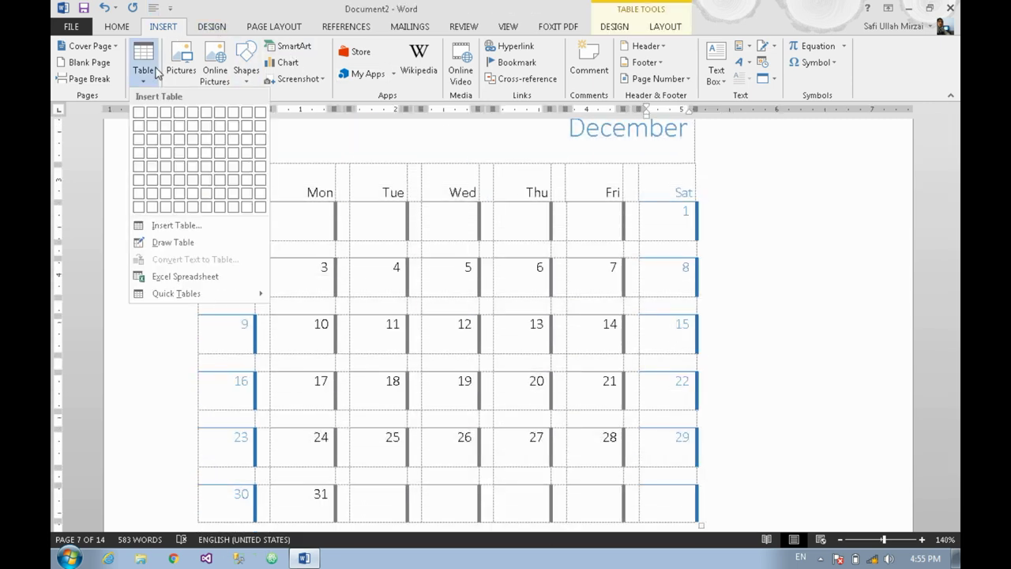
Step: Insert a nested 5-column, 2-row table into the Saturday 15 cell
click(230, 226)
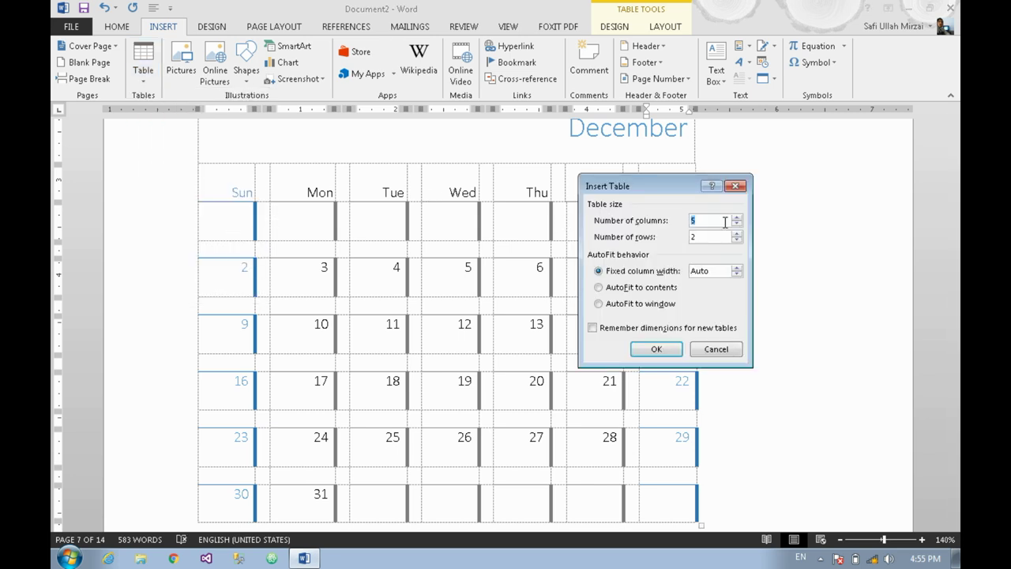
click(710, 219)
click(640, 347)
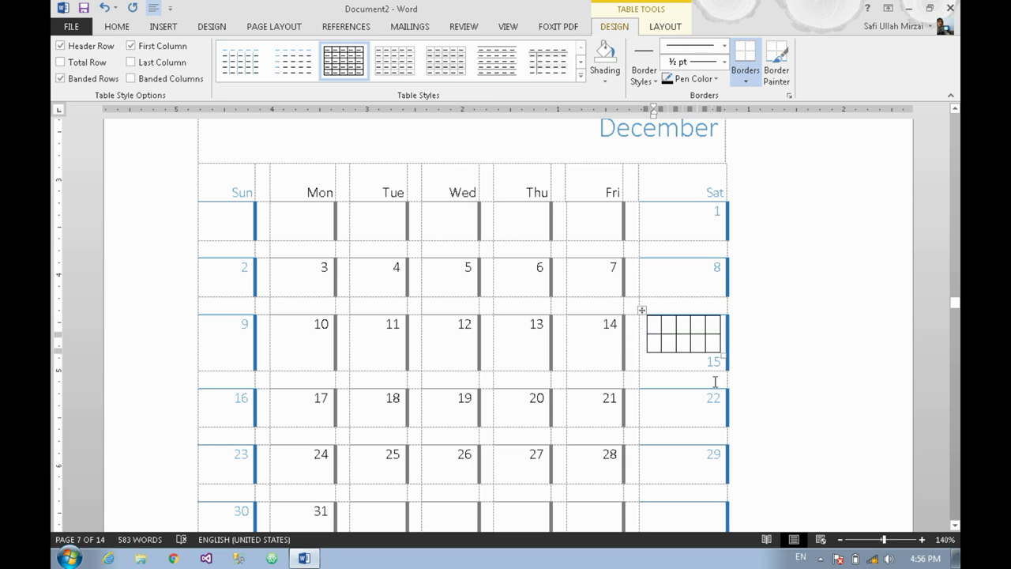